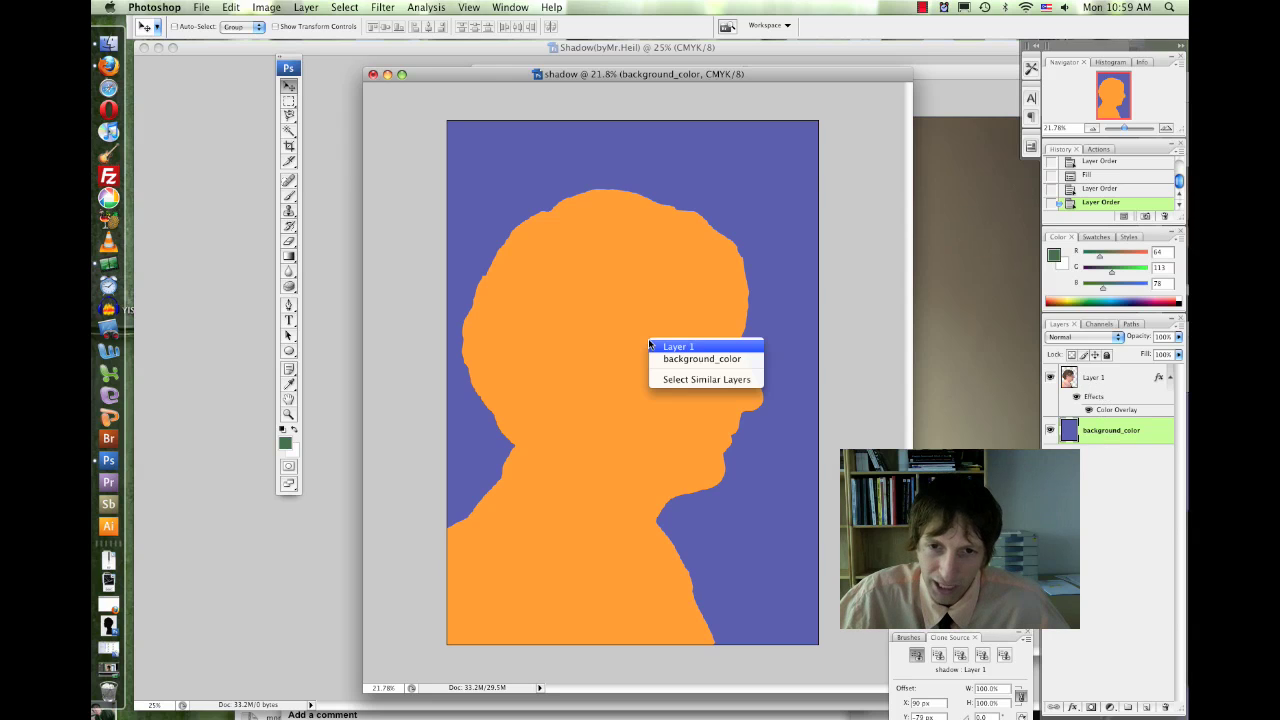
# Rename the silhouette layer to 'shadow' and nudge the orange head slightly right and down.
pyautogui.click(679, 347)
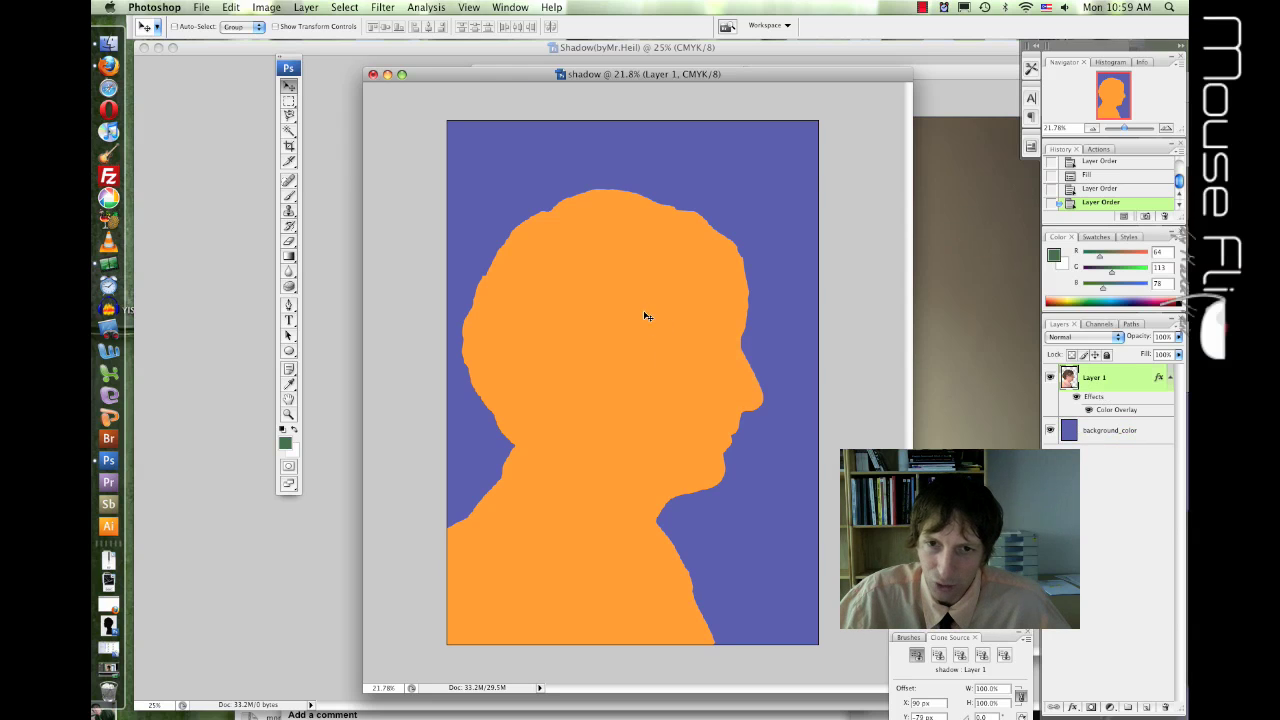
pyautogui.moveTo(646, 314)
pyautogui.mouseDown()
pyautogui.moveTo(652, 302)
pyautogui.moveTo(659, 317)
pyautogui.mouseUp()
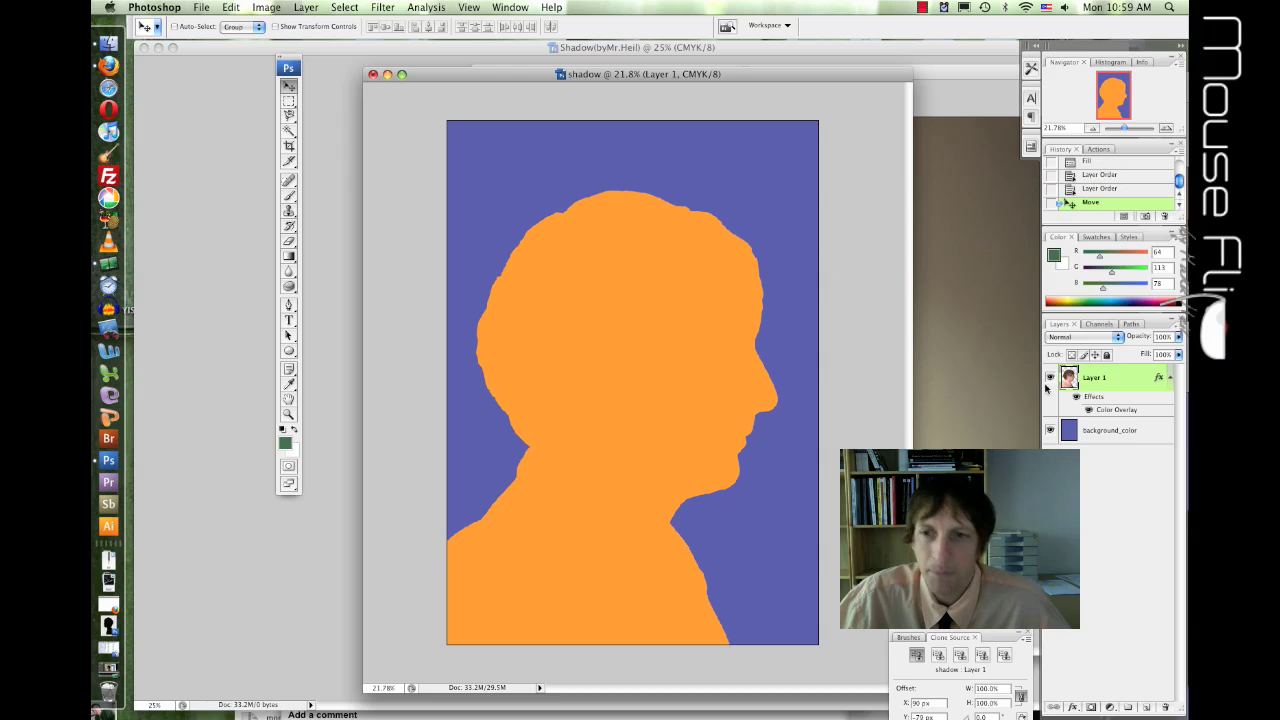
pyautogui.doubleClick(1091, 381)
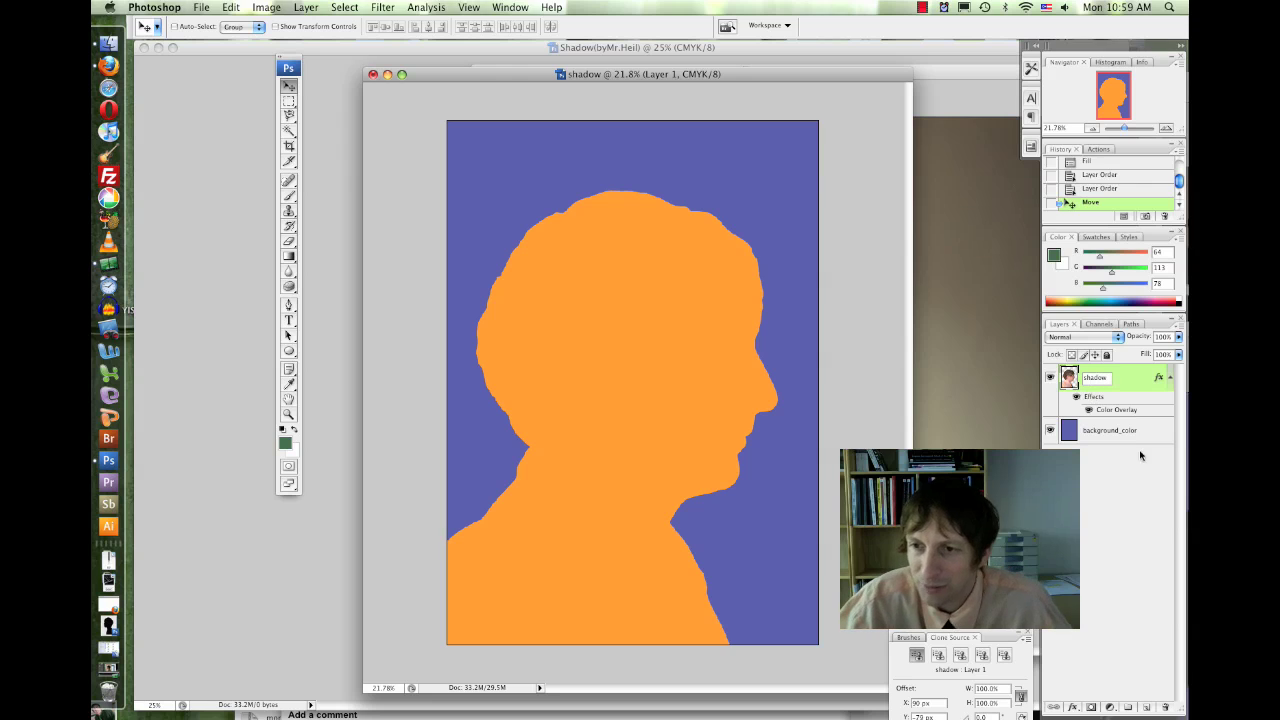
pyautogui.press('Return')
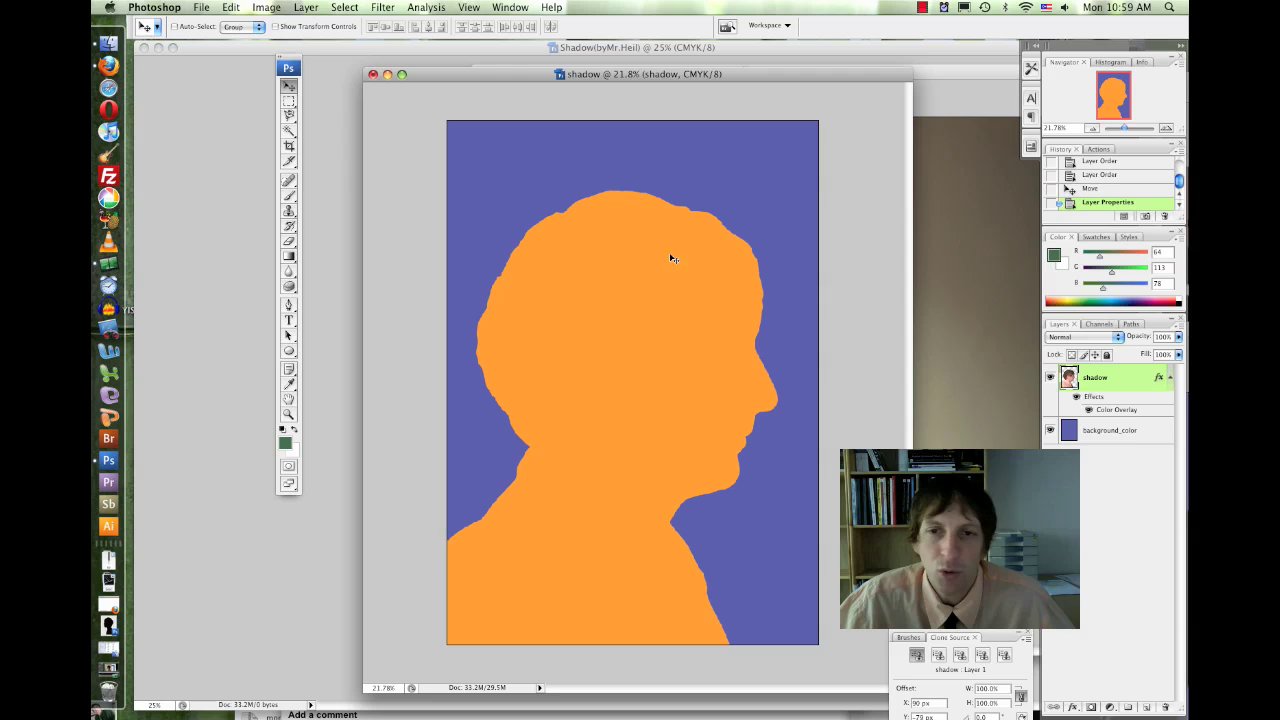
pyautogui.moveTo(578, 324); pyautogui.dragTo(580, 328)
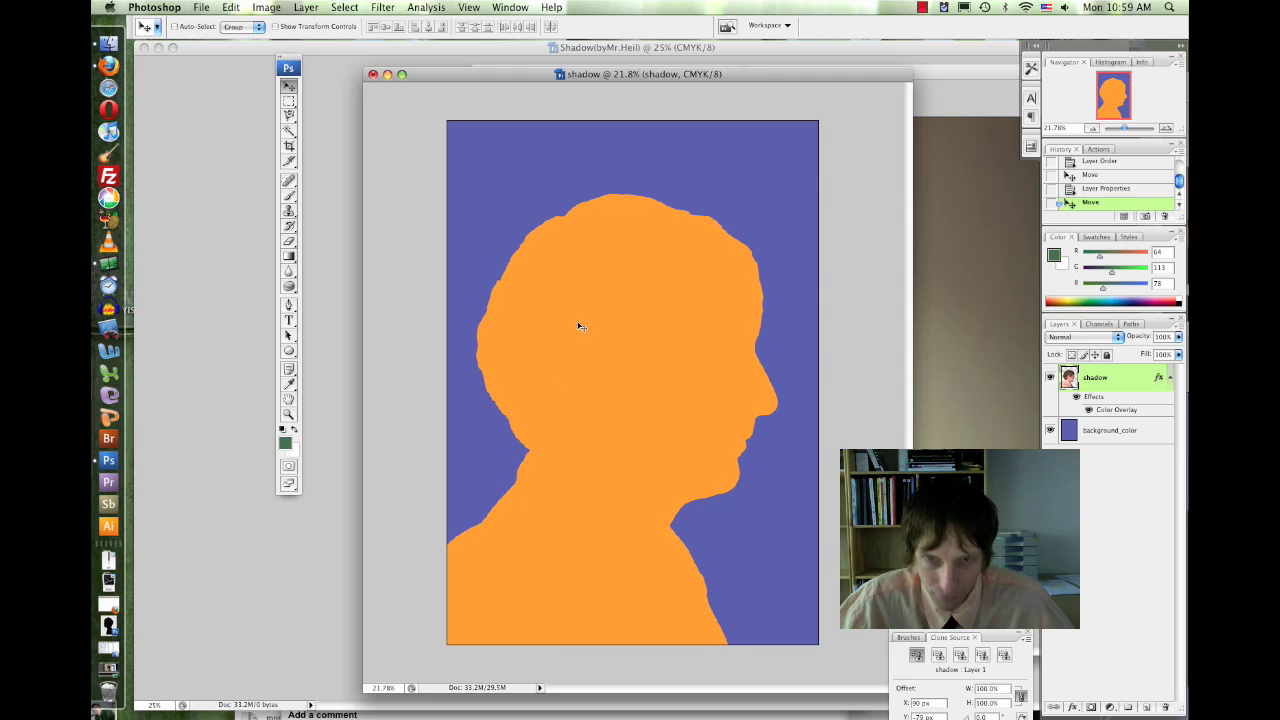
# Type the title 'Mr. Heil' near the top of the poster.
pyautogui.press('t')
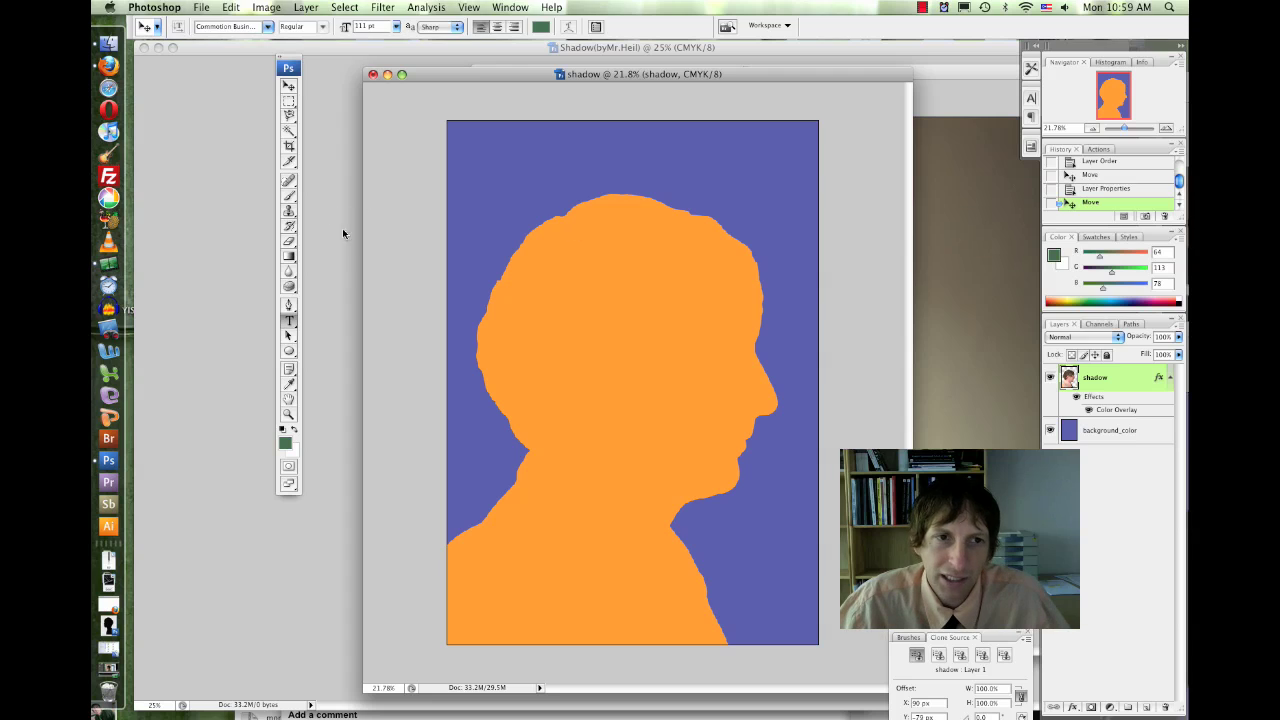
pyautogui.click(479, 152)
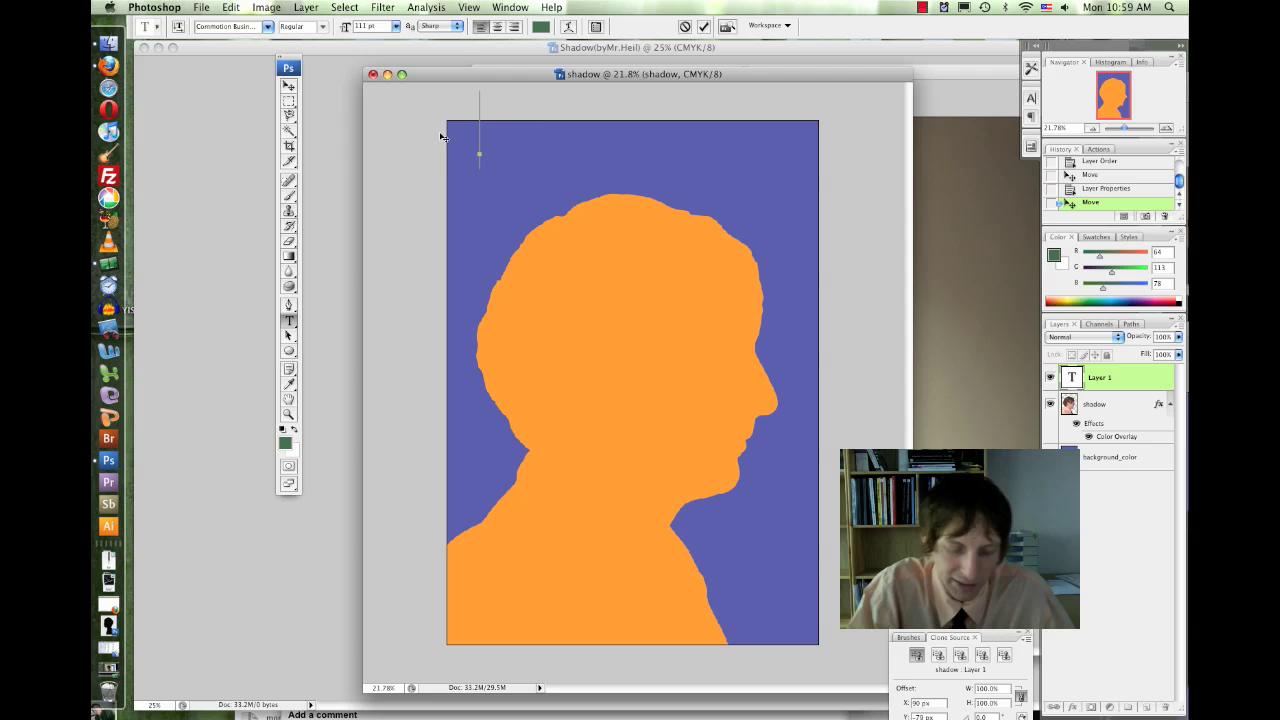
pyautogui.write('Mr. Heil')
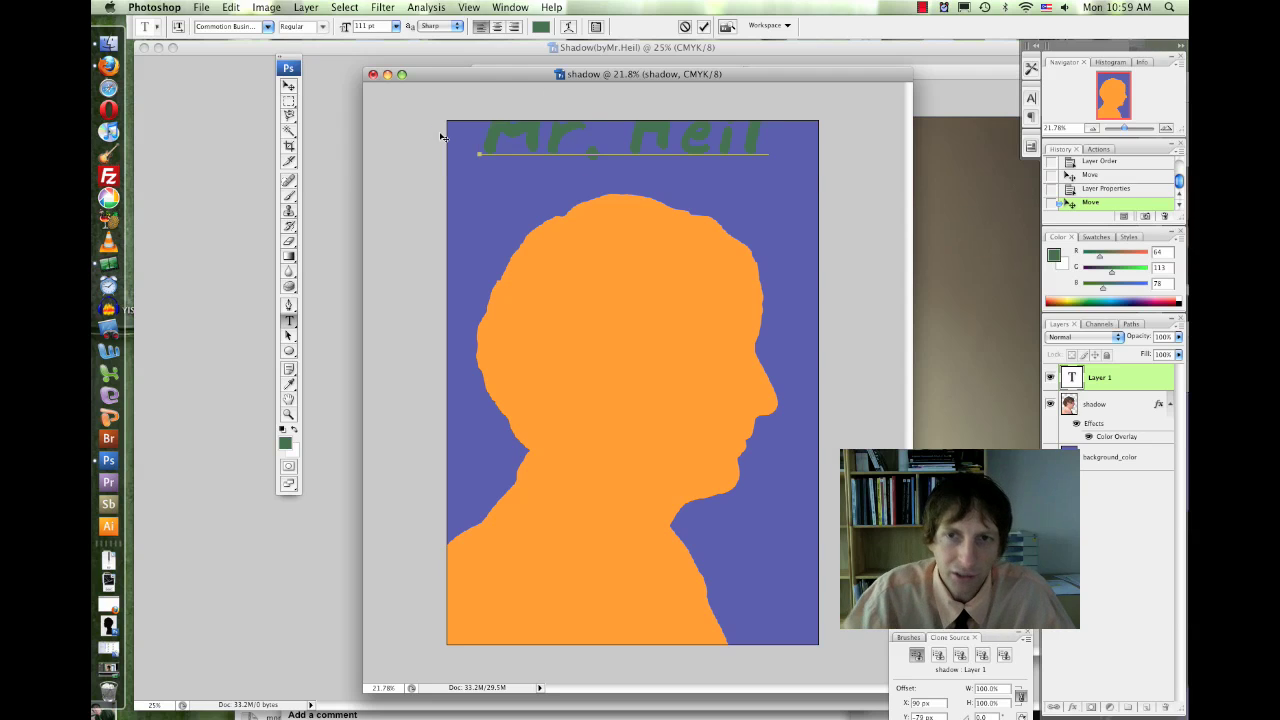
pyautogui.press('super+a')
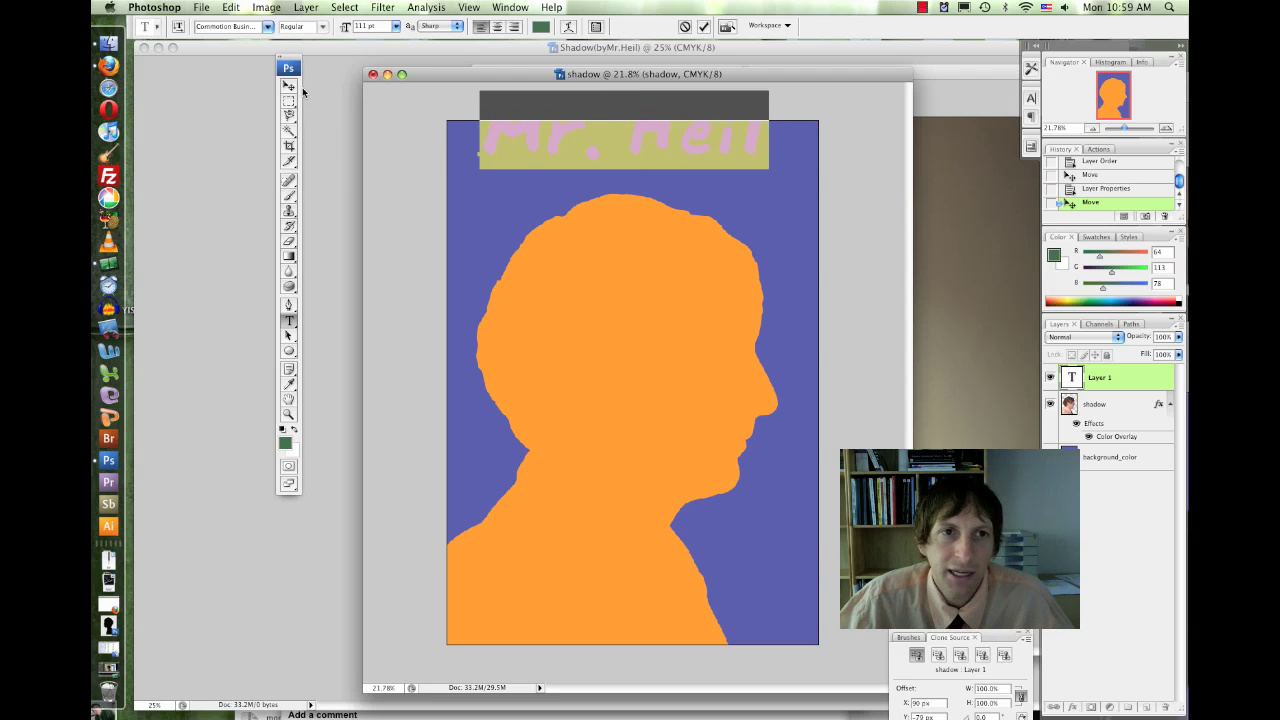
pyautogui.click(289, 87)
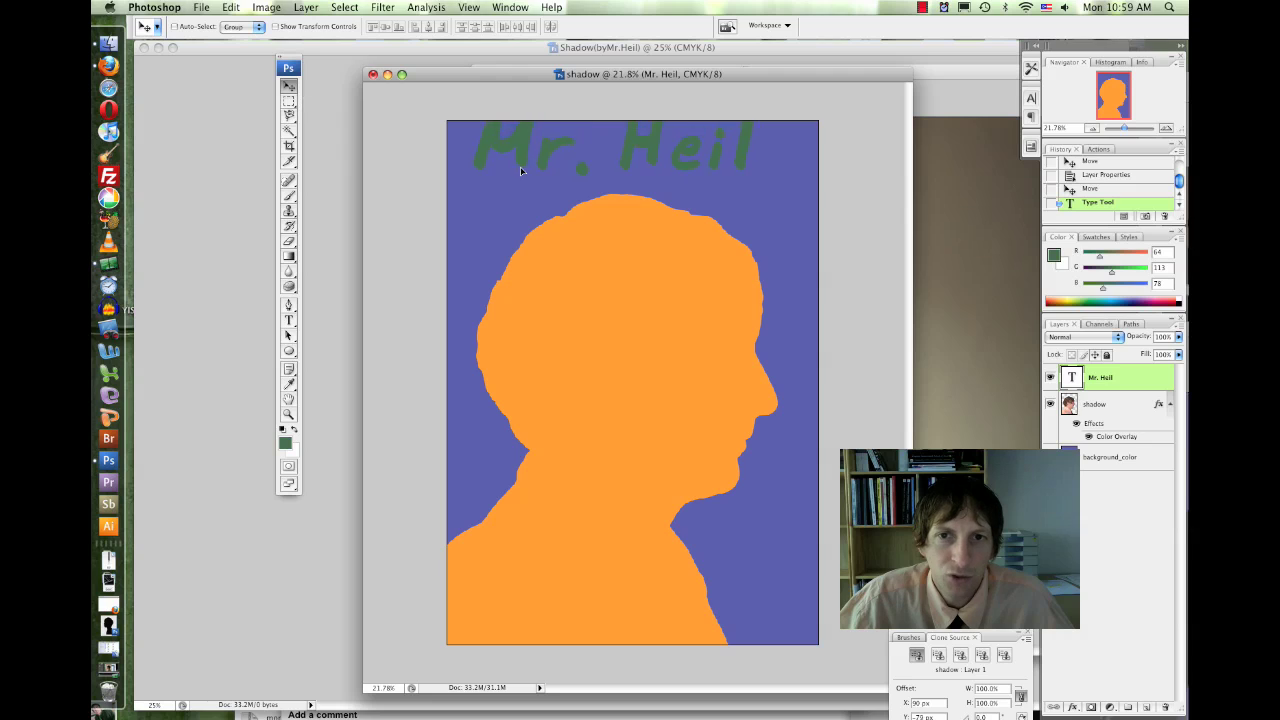
pyautogui.moveTo(546, 184); pyautogui.dragTo(551, 177)
# Resize the Mr. Heil title to 72 pt and move it to the top-left corner.
pyautogui.press('t')
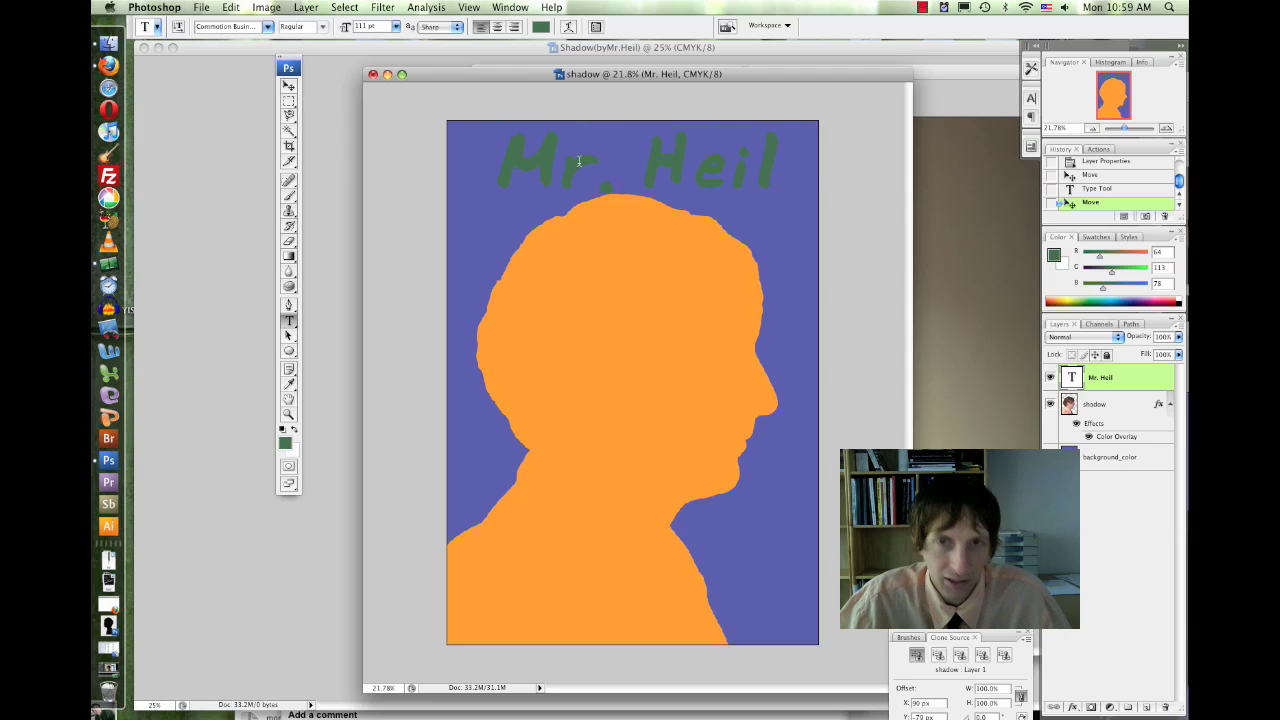
pyautogui.tripleClick(580, 160)
pyautogui.click(396, 26)
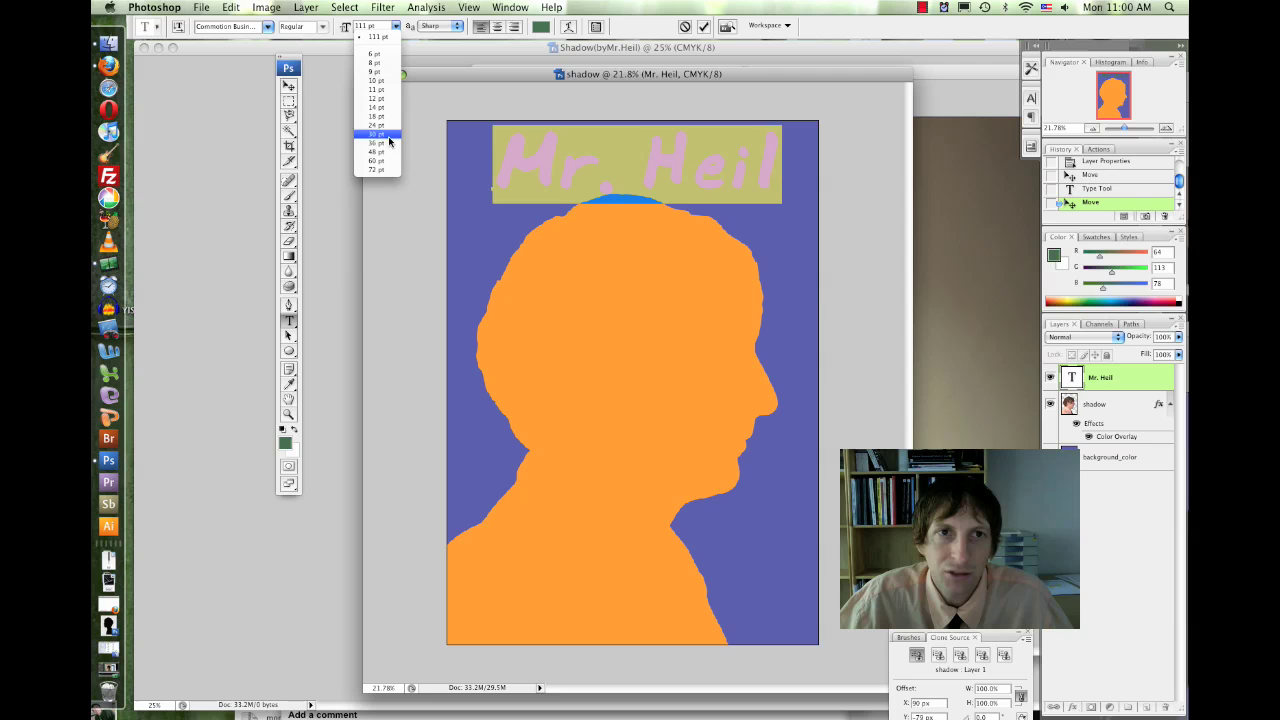
pyautogui.click(395, 170)
pyautogui.click(288, 86)
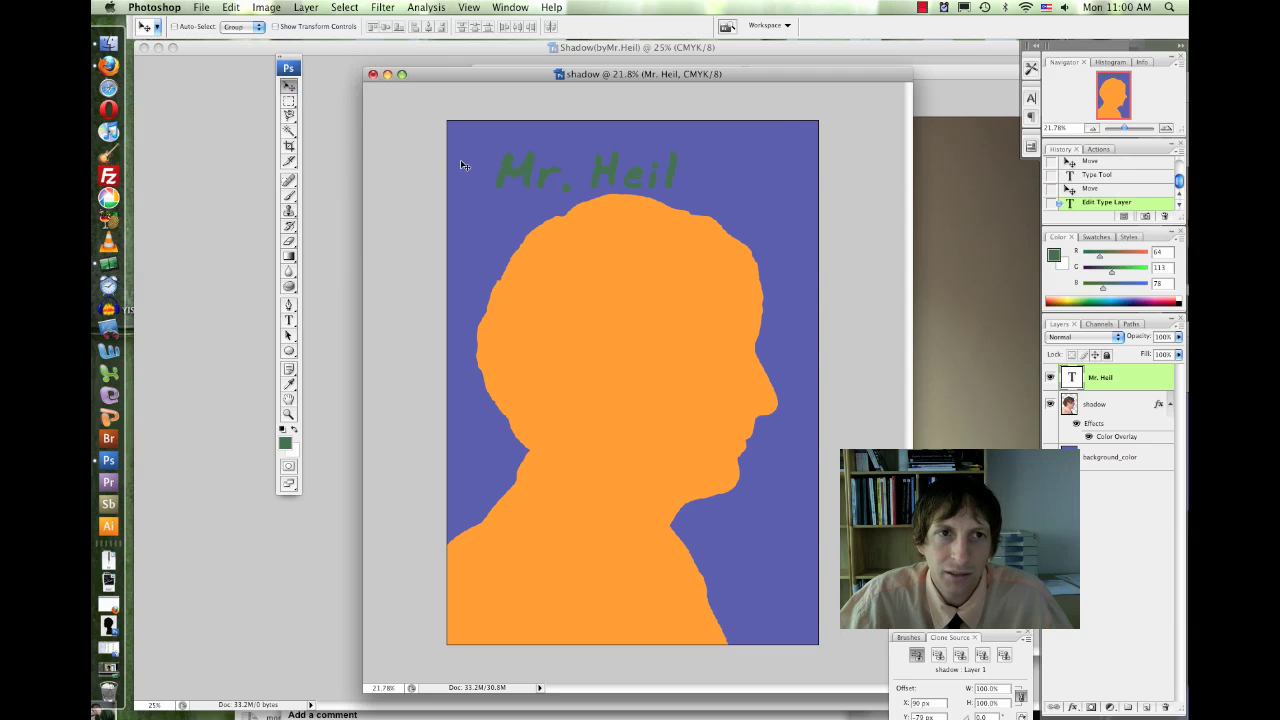
pyautogui.moveTo(629, 163); pyautogui.dragTo(537, 154)
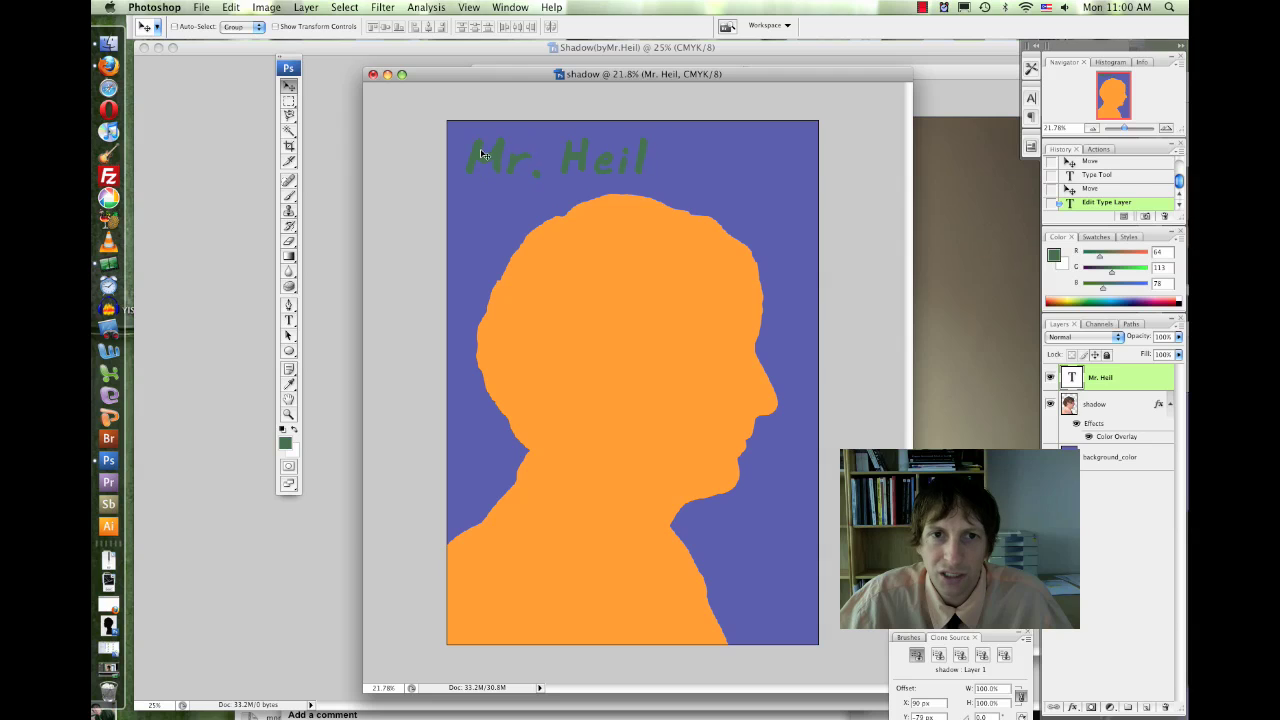
pyautogui.moveTo(482, 153); pyautogui.dragTo(482, 153)
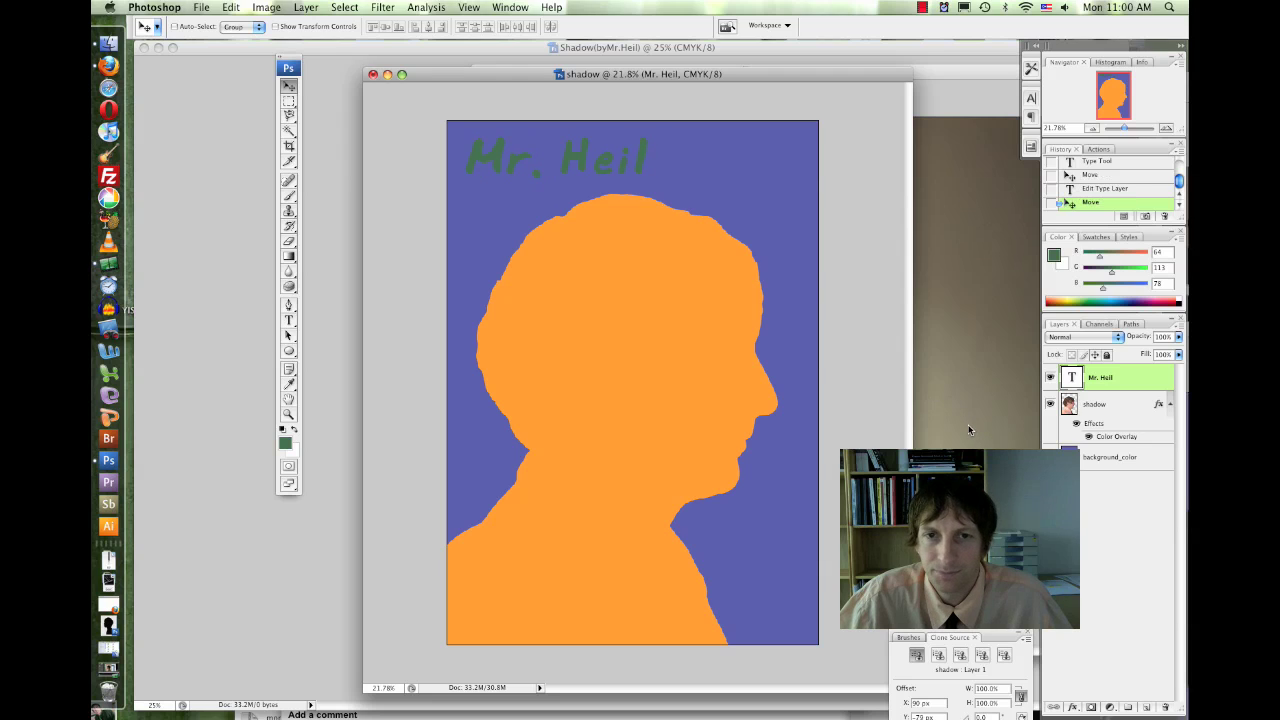
# Recolour the whole Mr. Heil title to a pale lavender-grey (a59cac).
pyautogui.press('t')
pyautogui.doubleClick(584, 178)
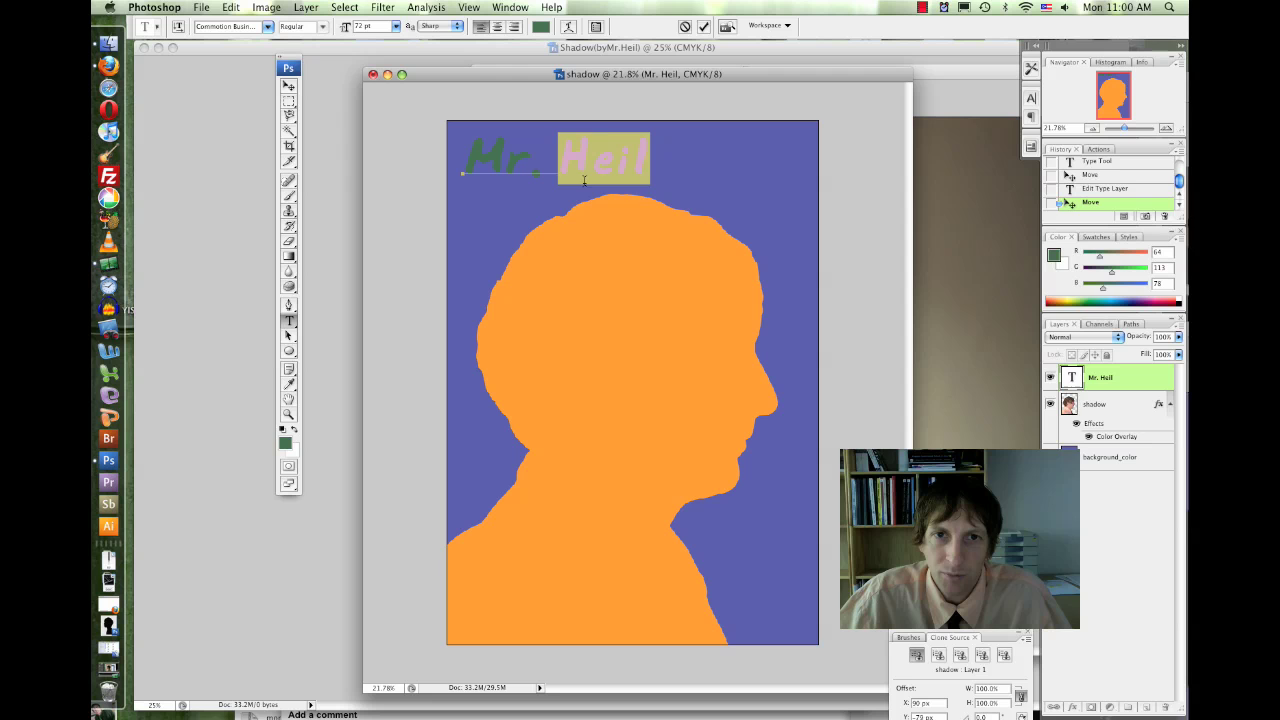
pyautogui.press('super+a')
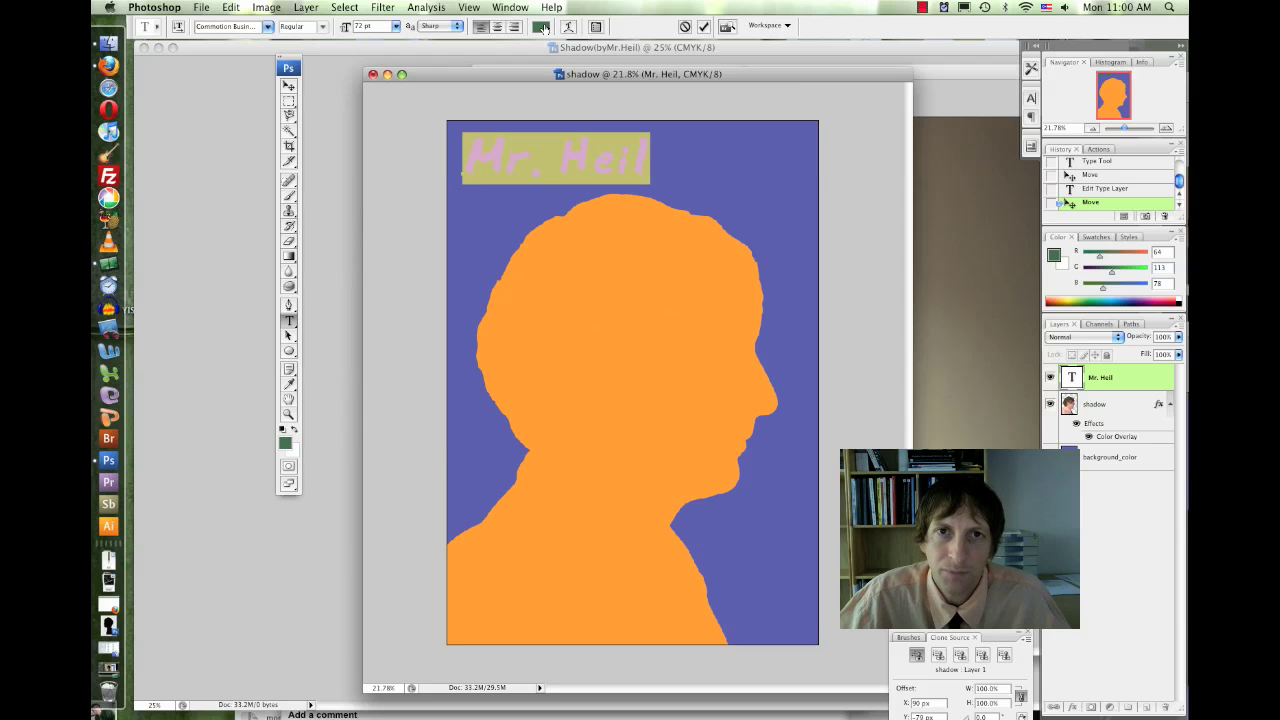
pyautogui.click(516, 43)
pyautogui.click(955, 505)
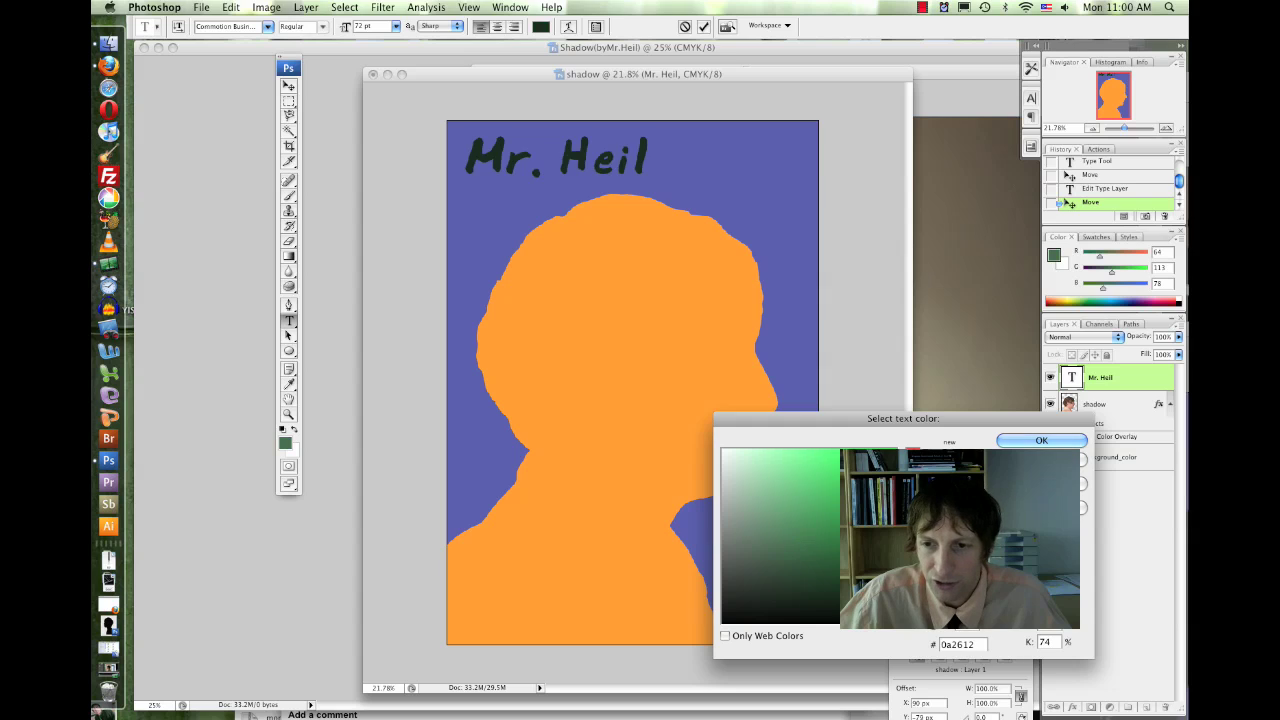
pyautogui.moveTo(852, 507); pyautogui.dragTo(852, 490)
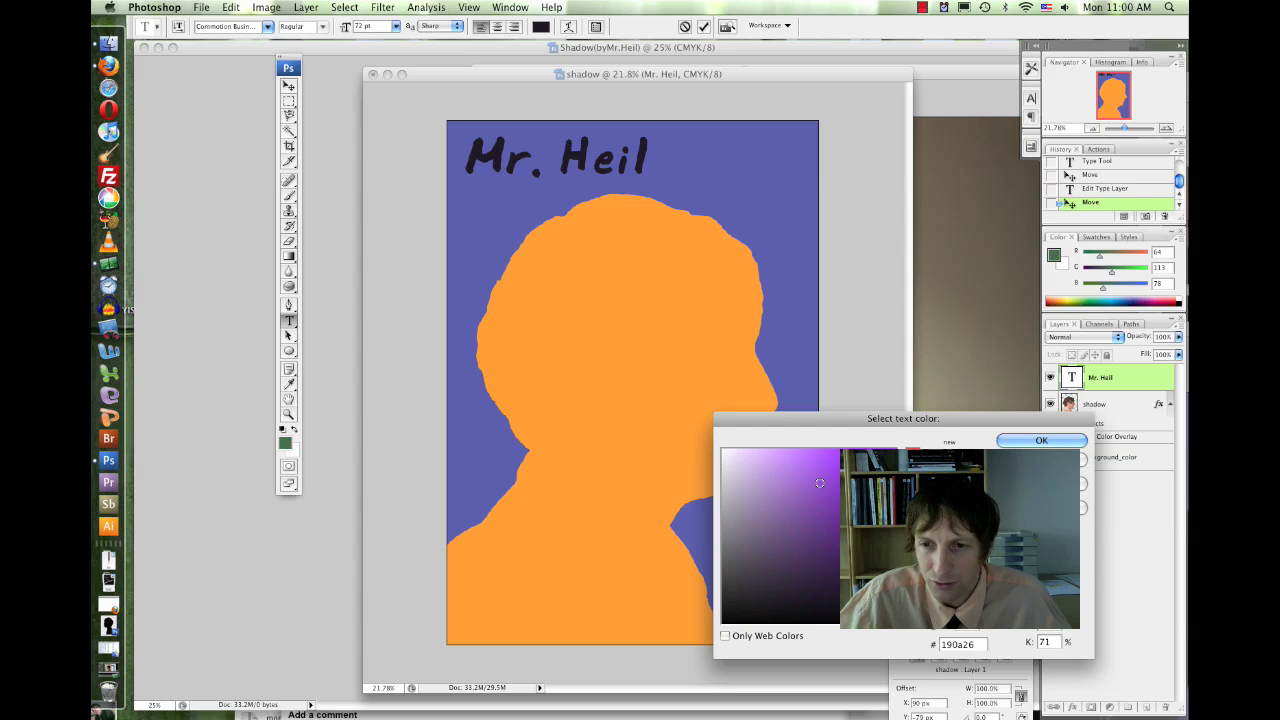
pyautogui.click(799, 469)
pyautogui.moveTo(754, 507); pyautogui.dragTo(736, 503)
pyautogui.click(1041, 440)
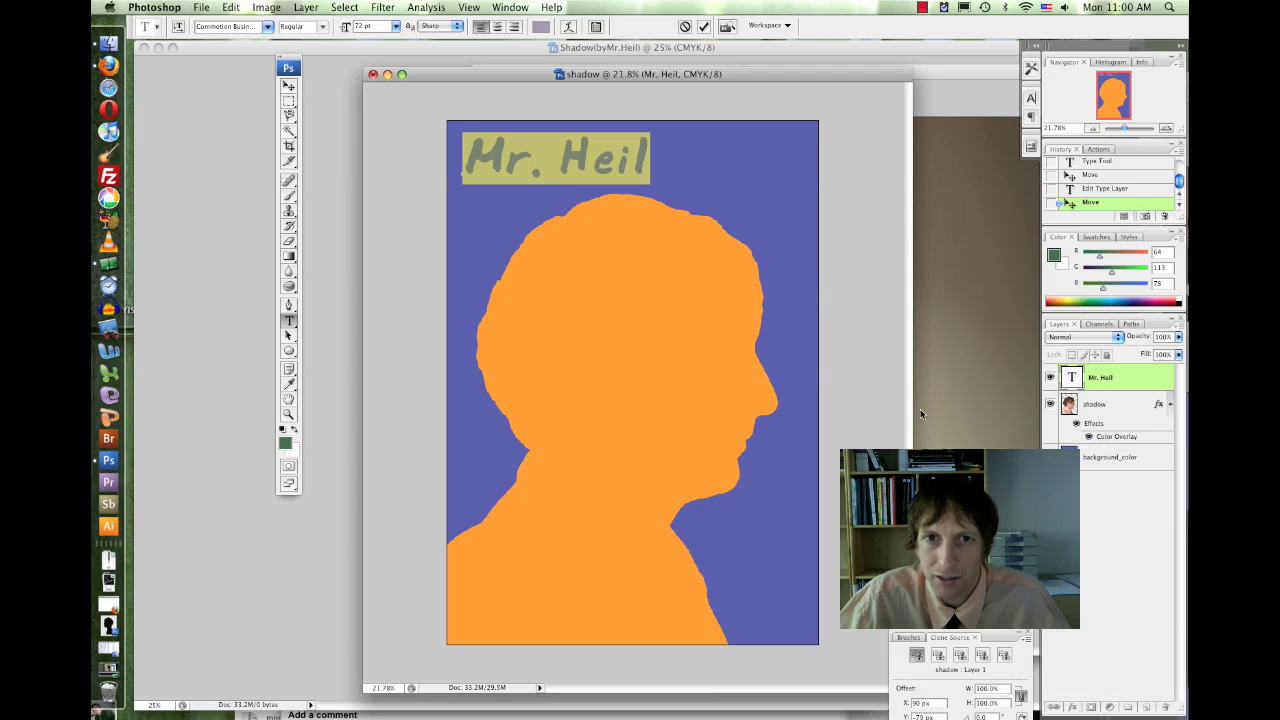
pyautogui.click(676, 188)
pyautogui.press('super+Return')
pyautogui.press('v')
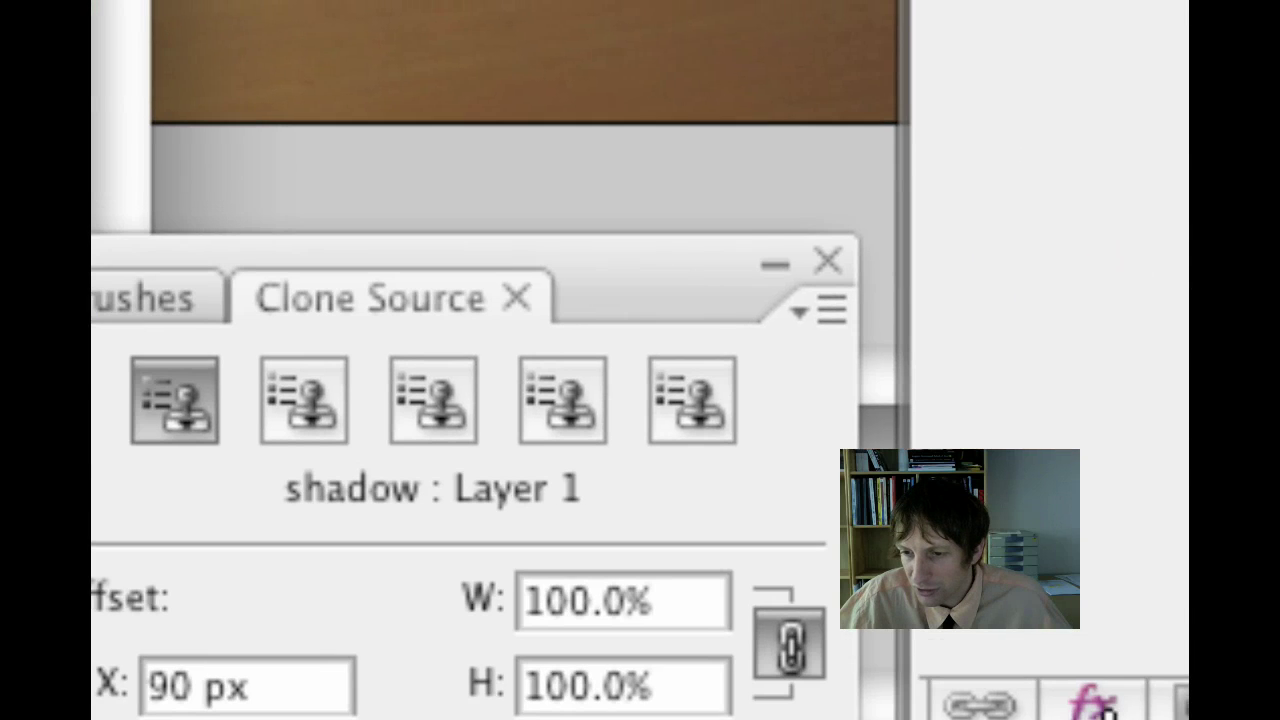
# Add a black drop shadow to the title with 19 px distance and 14% spread.
pyautogui.click(1100, 698)
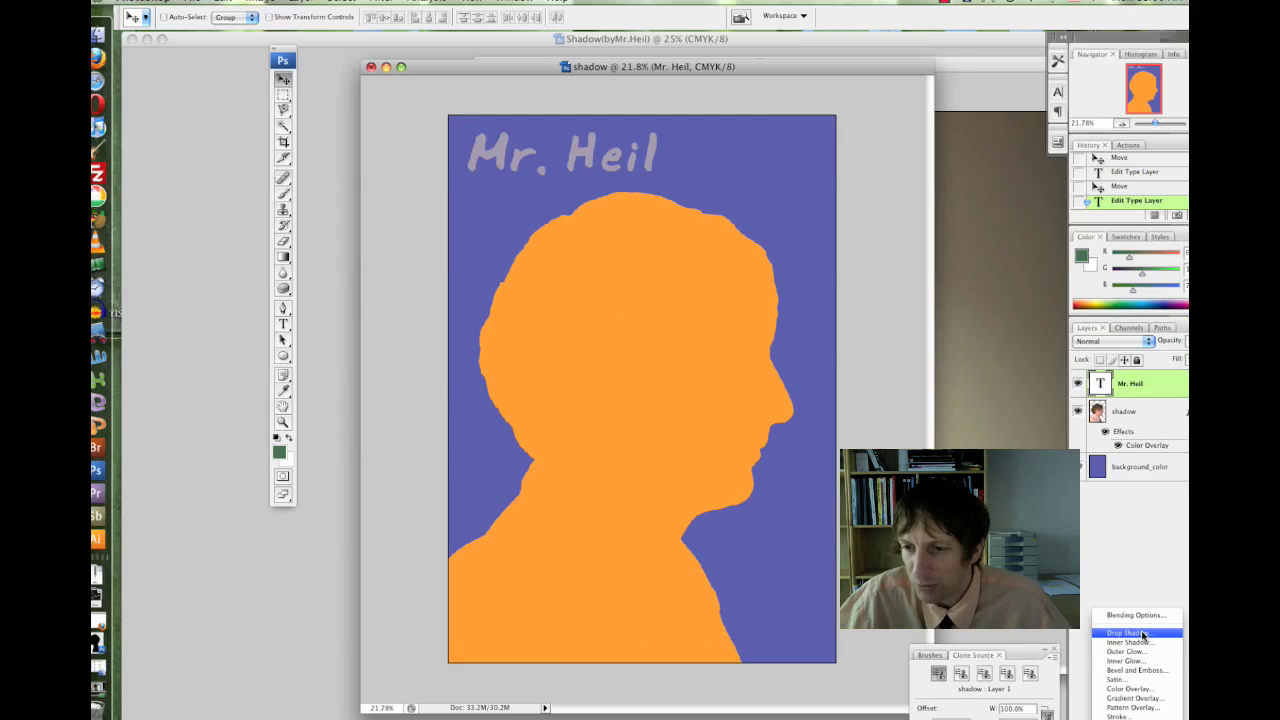
pyautogui.click(1141, 634)
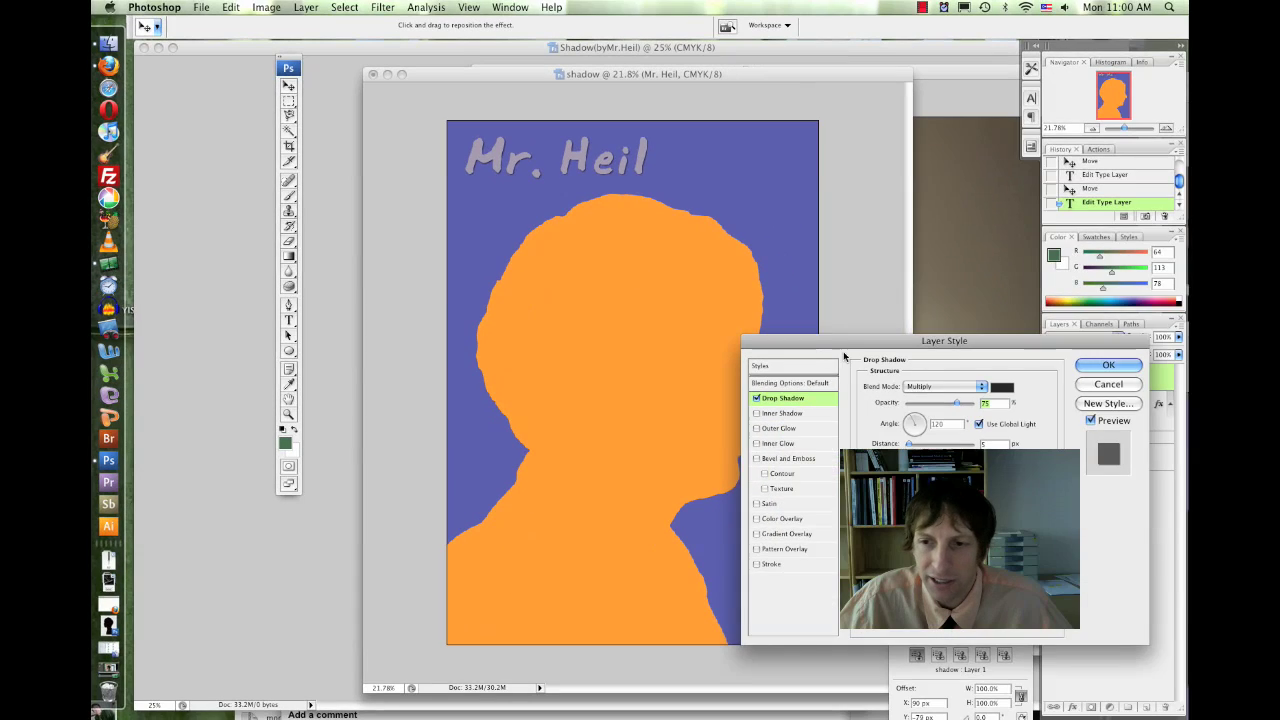
pyautogui.moveTo(972, 392); pyautogui.dragTo(881, 89)
pyautogui.moveTo(842, 216)
pyautogui.mouseDown()
pyautogui.moveTo(866, 220)
pyautogui.moveTo(838, 238)
pyautogui.moveTo(858, 235)
pyautogui.moveTo(846, 231)
pyautogui.mouseUp()
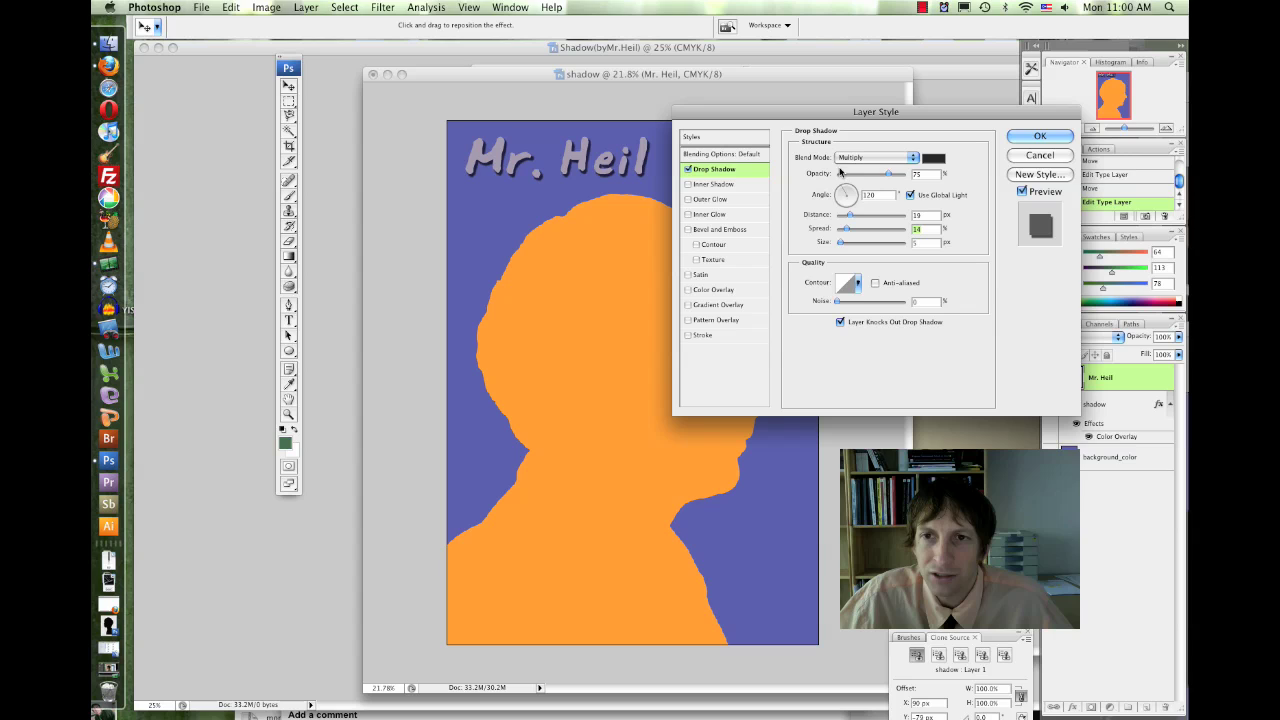
pyautogui.click(854, 196)
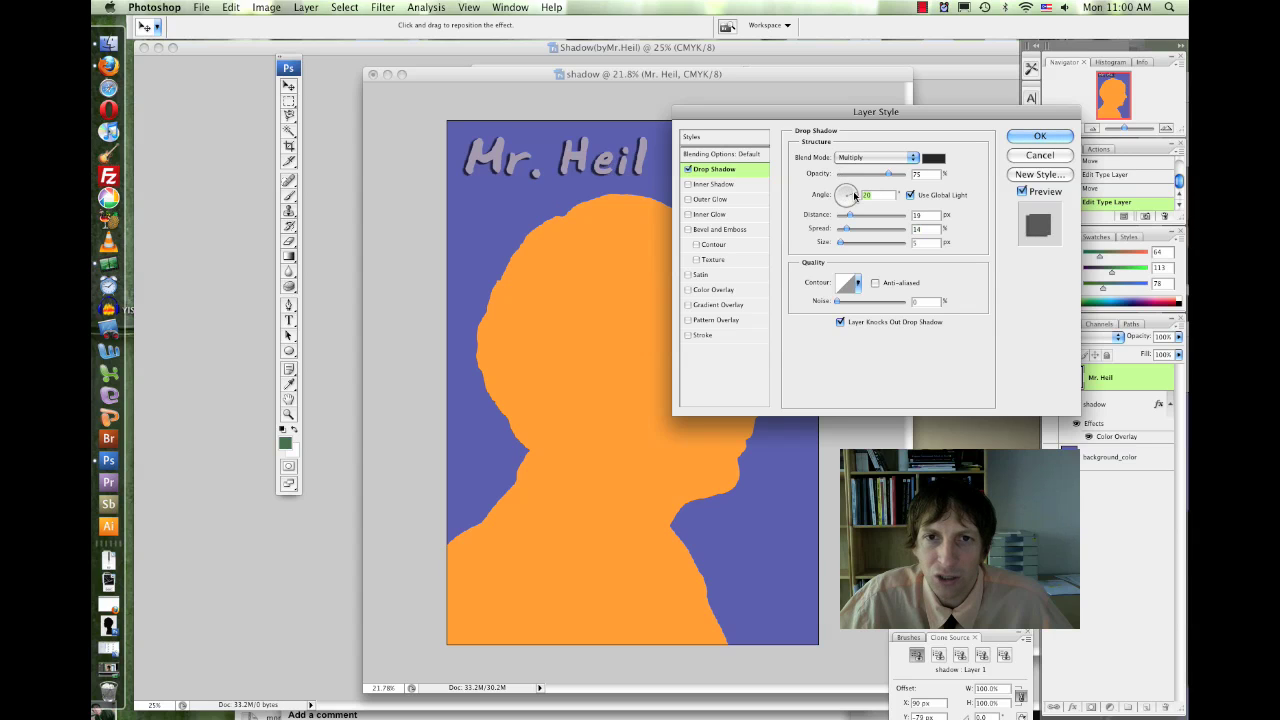
pyautogui.click(933, 157)
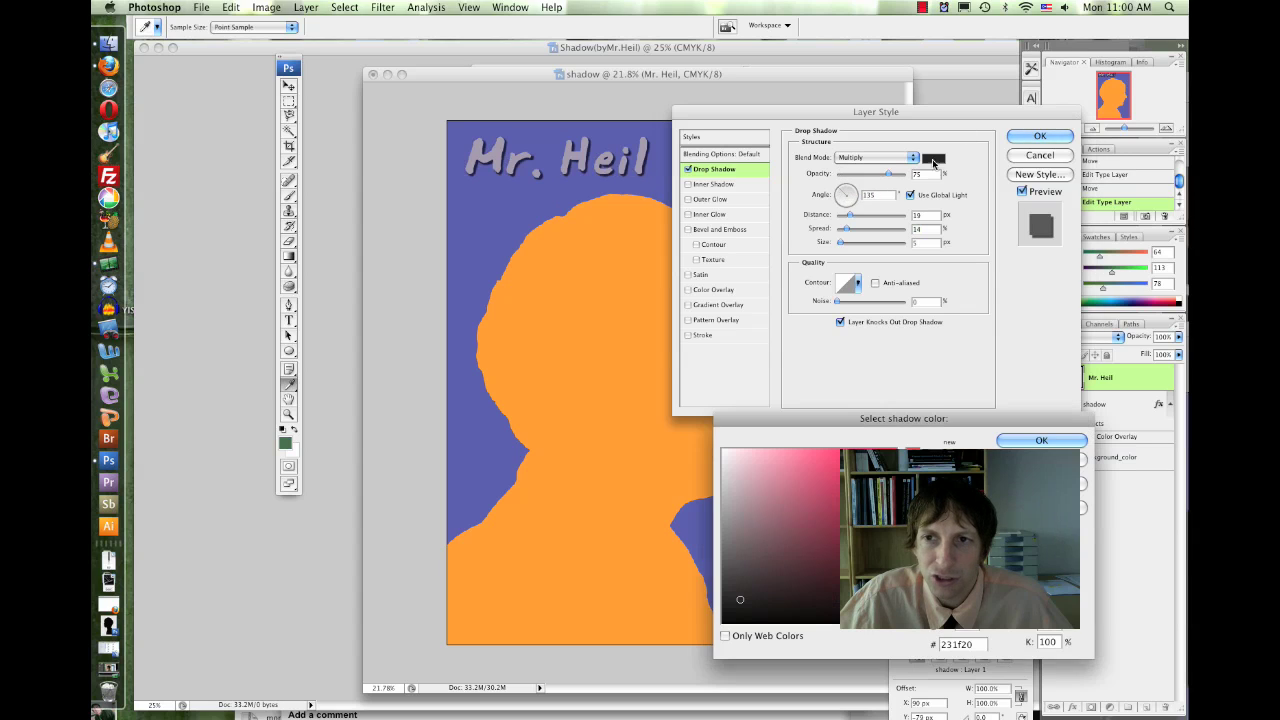
pyautogui.click(835, 500)
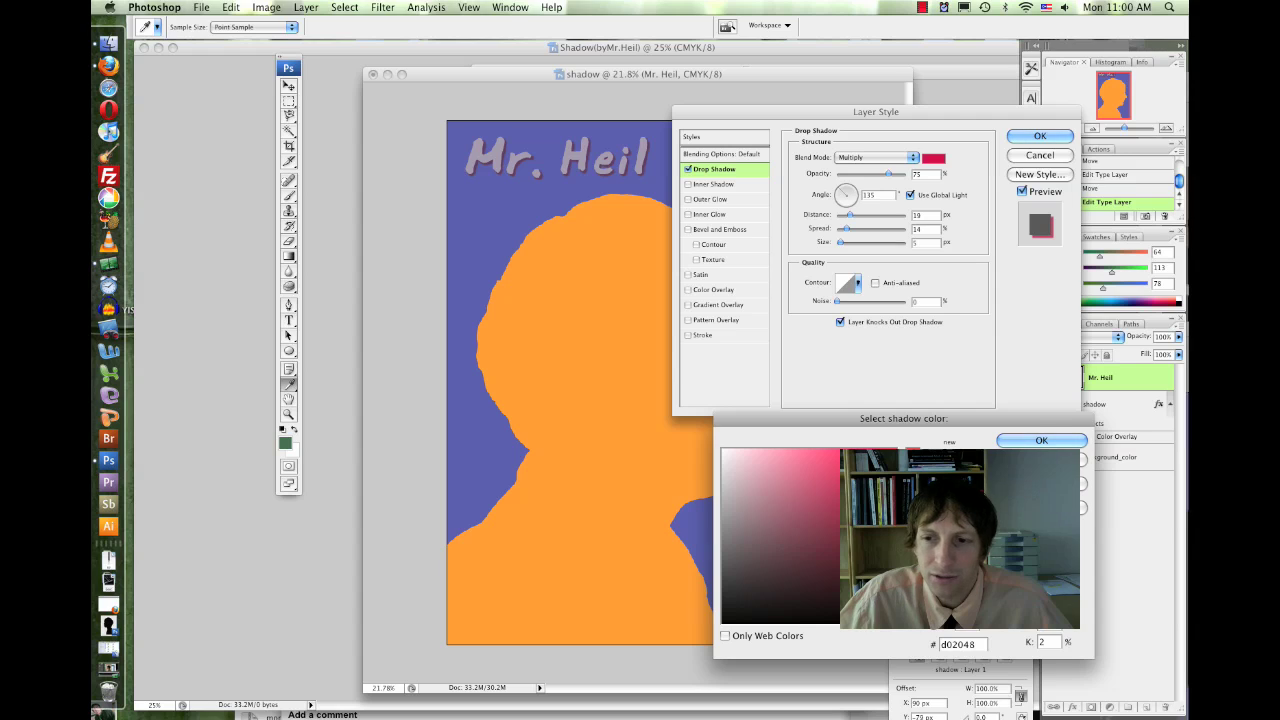
pyautogui.press('Escape')
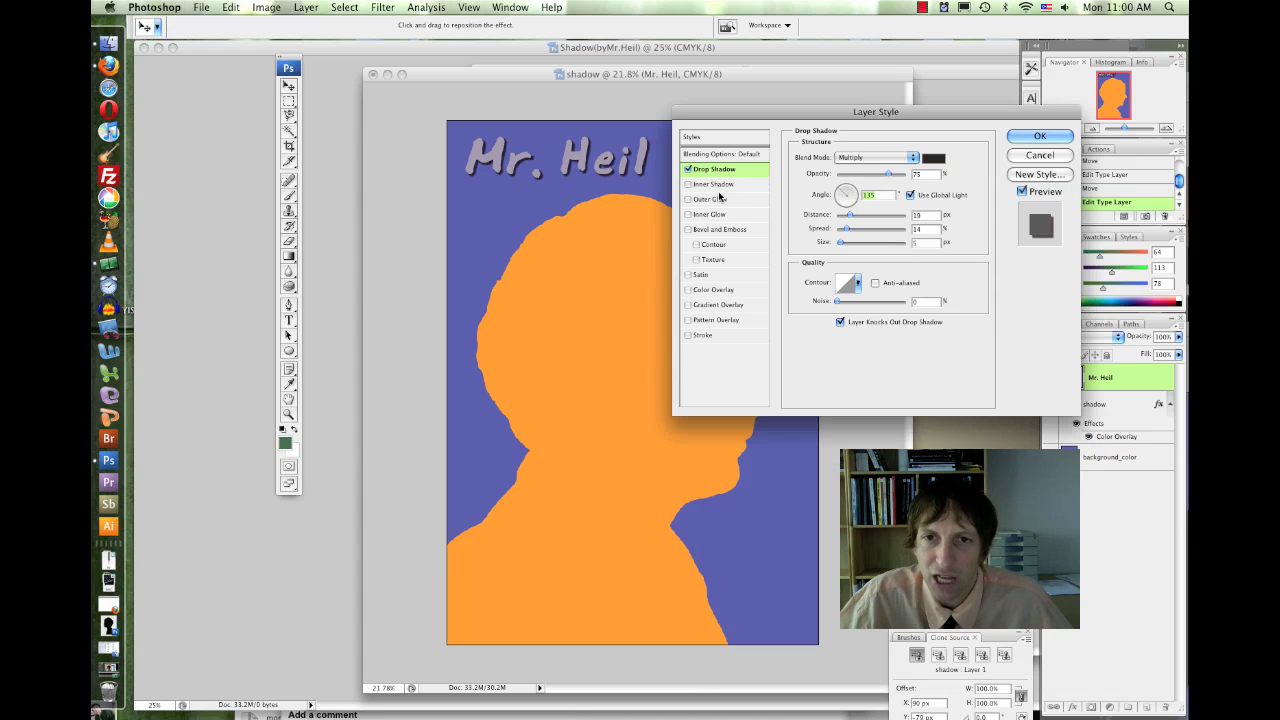
# Enable Inner Glow on the title, leaving Inner Shadow off.
pyautogui.click(714, 185)
pyautogui.press('space')
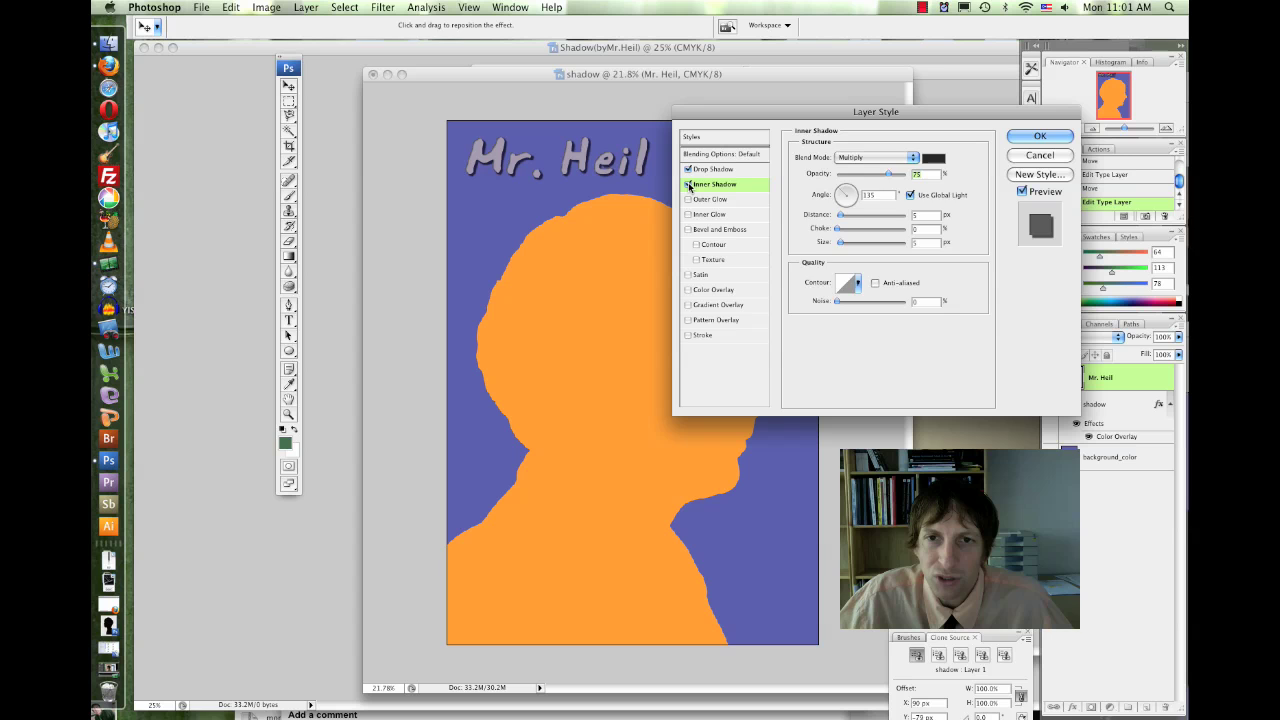
pyautogui.click(688, 215)
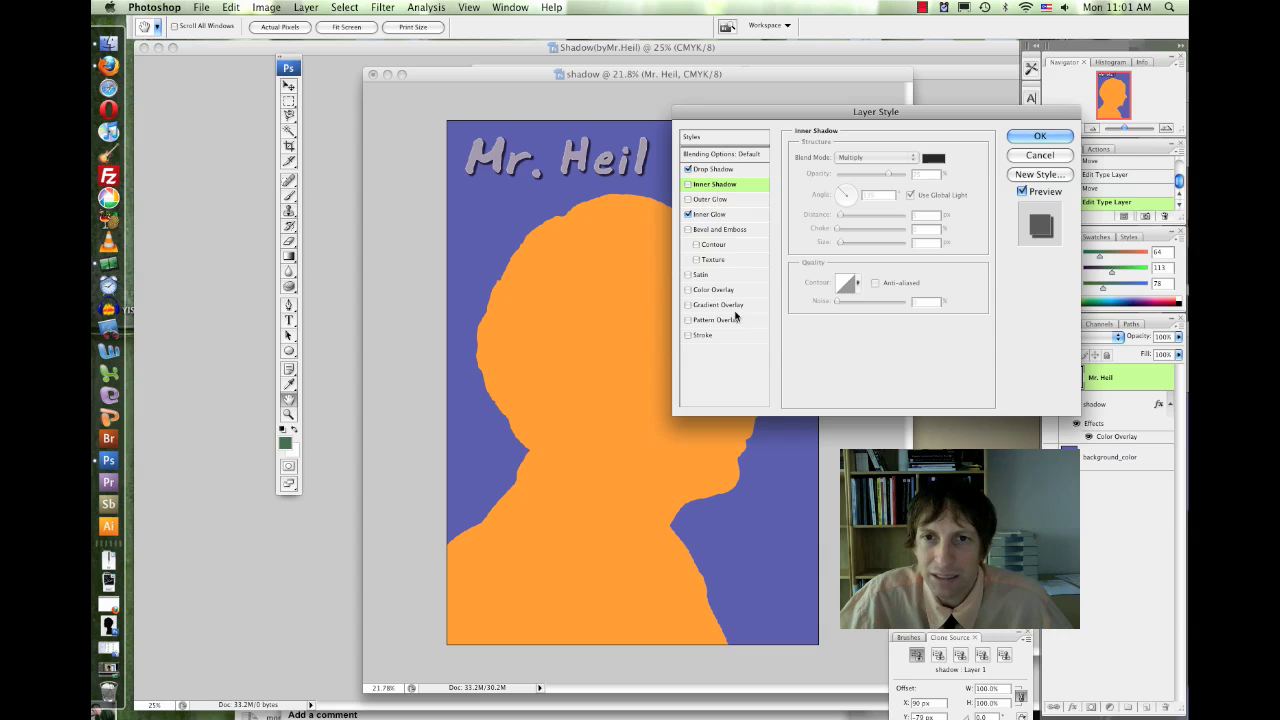
# Add a 3 px dark navy outside stroke and apply the layer styles.
pyautogui.click(699, 337)
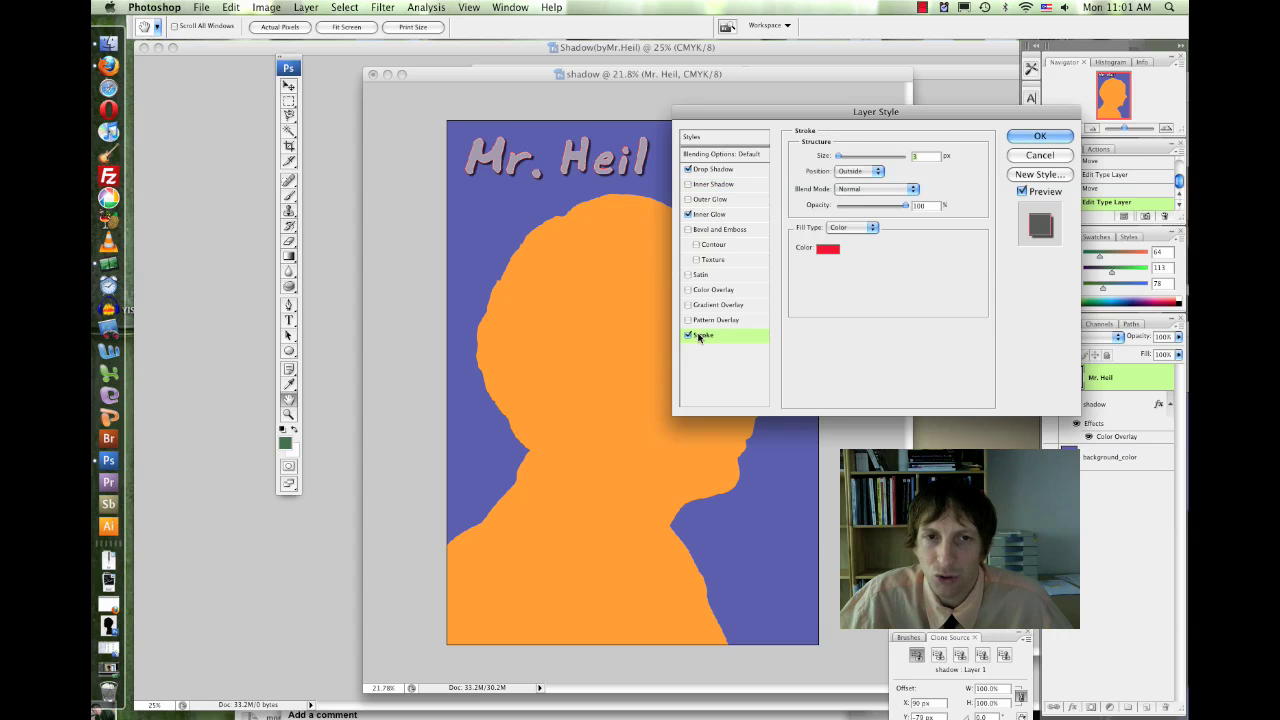
pyautogui.click(827, 248)
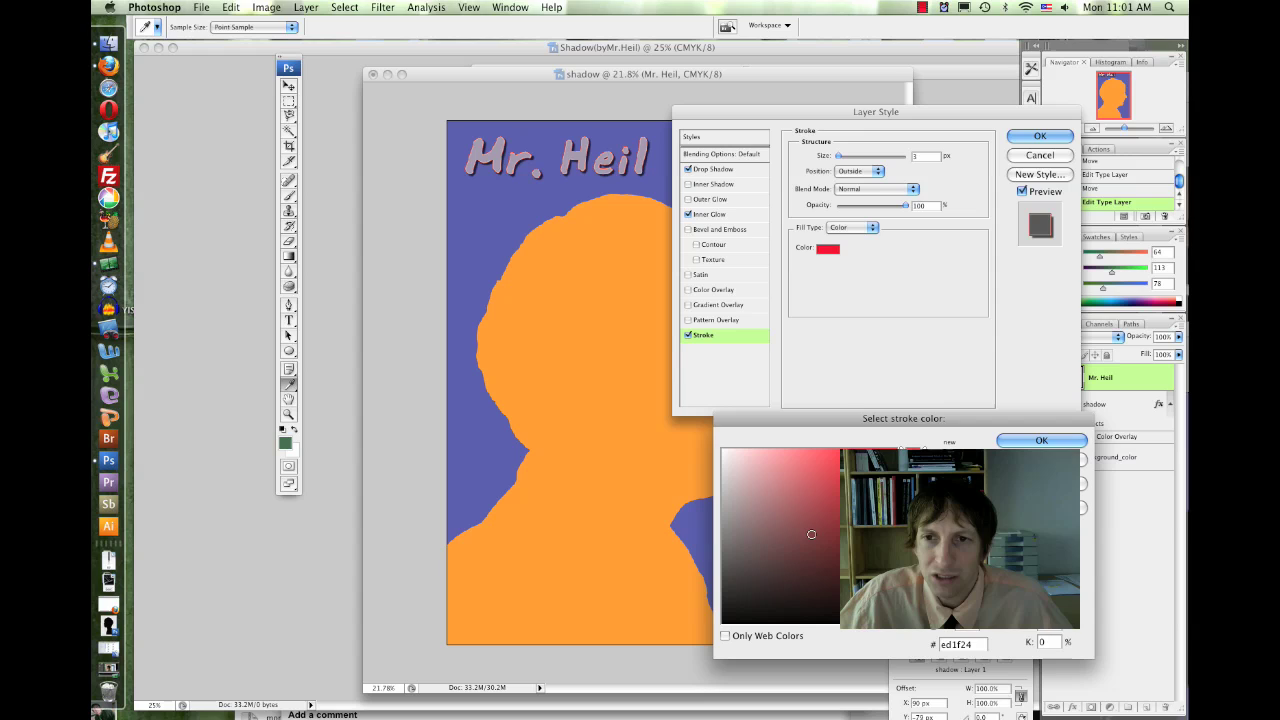
pyautogui.moveTo(808, 532)
pyautogui.mouseDown()
pyautogui.moveTo(760, 596)
pyautogui.moveTo(740, 533)
pyautogui.moveTo(790, 595)
pyautogui.mouseUp()
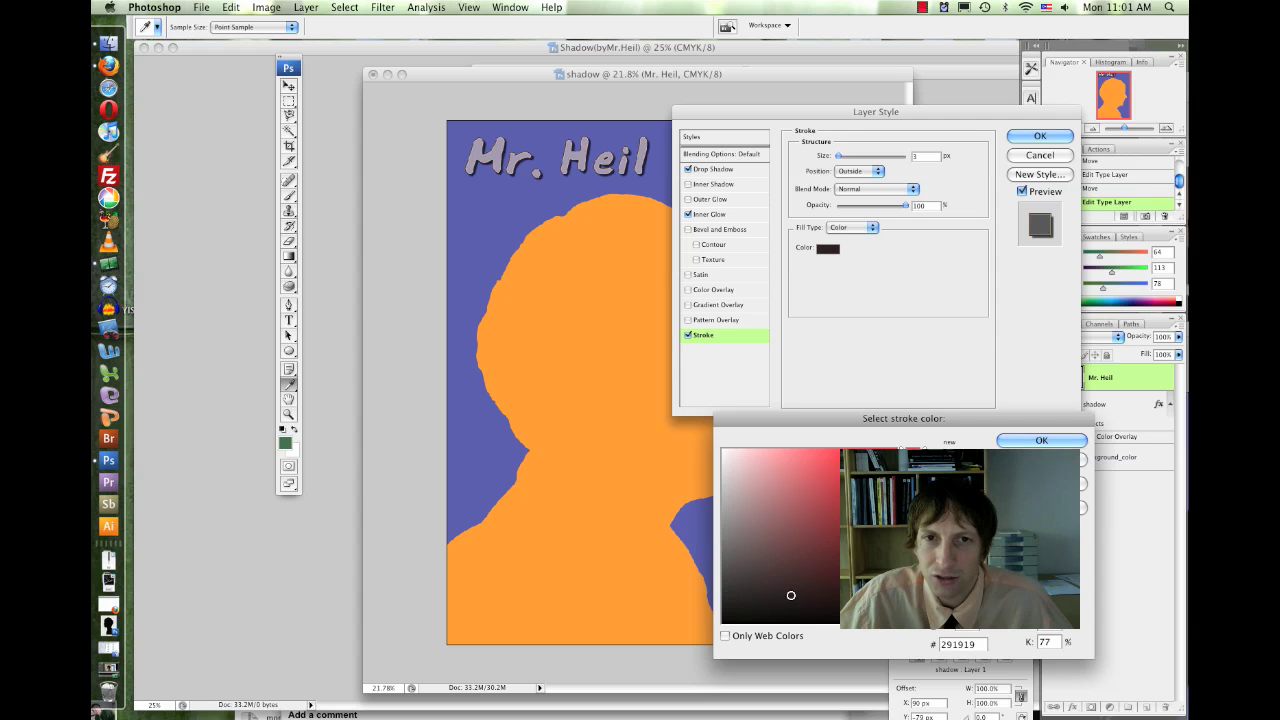
pyautogui.click(855, 513)
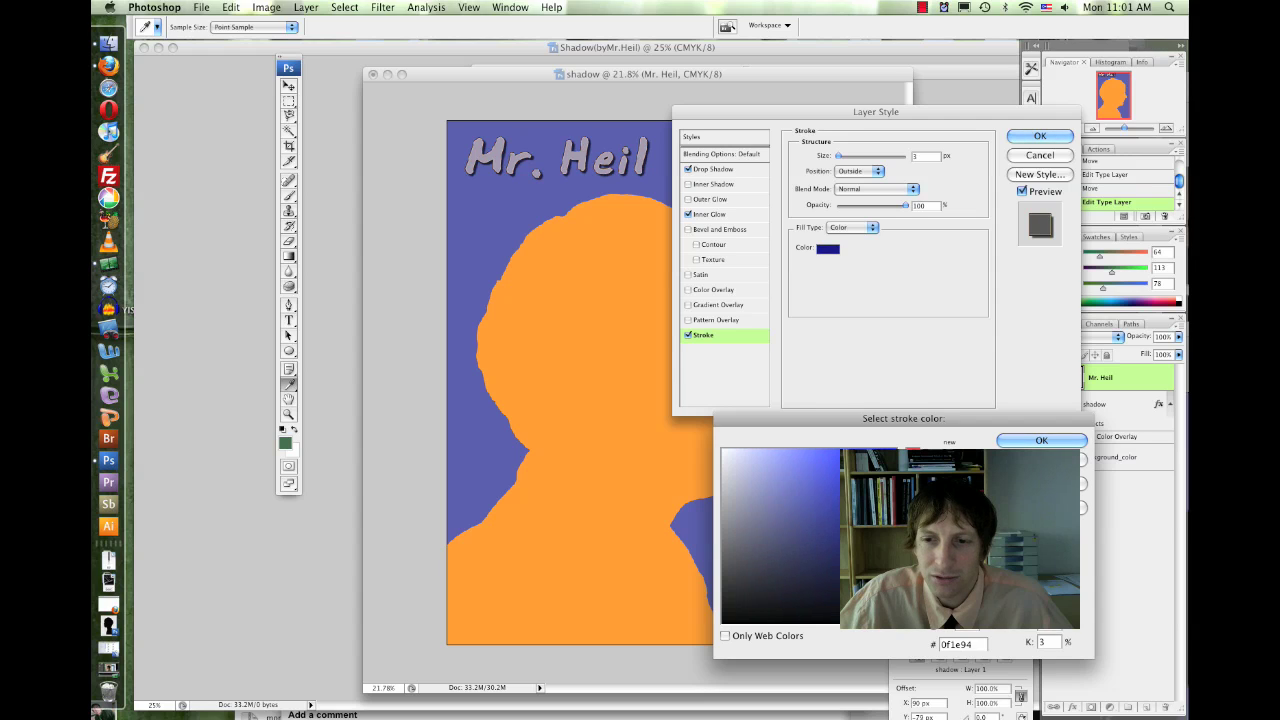
pyautogui.click(855, 590)
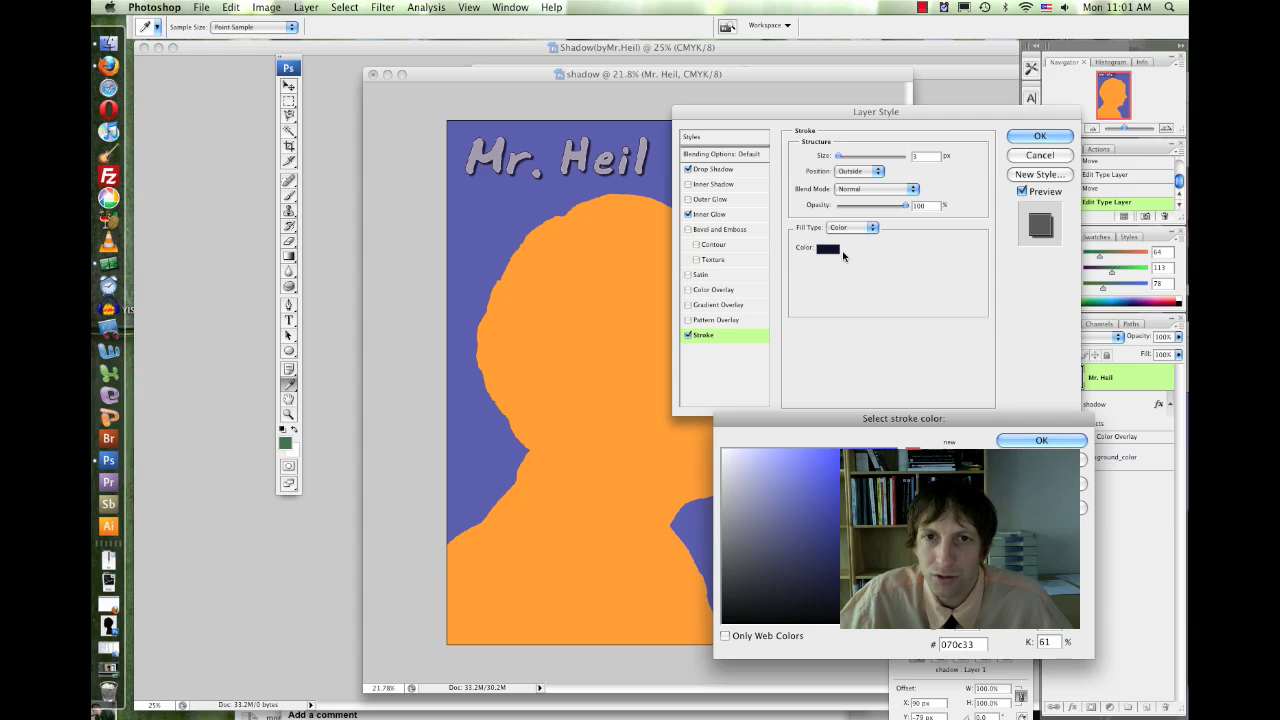
pyautogui.click(1041, 440)
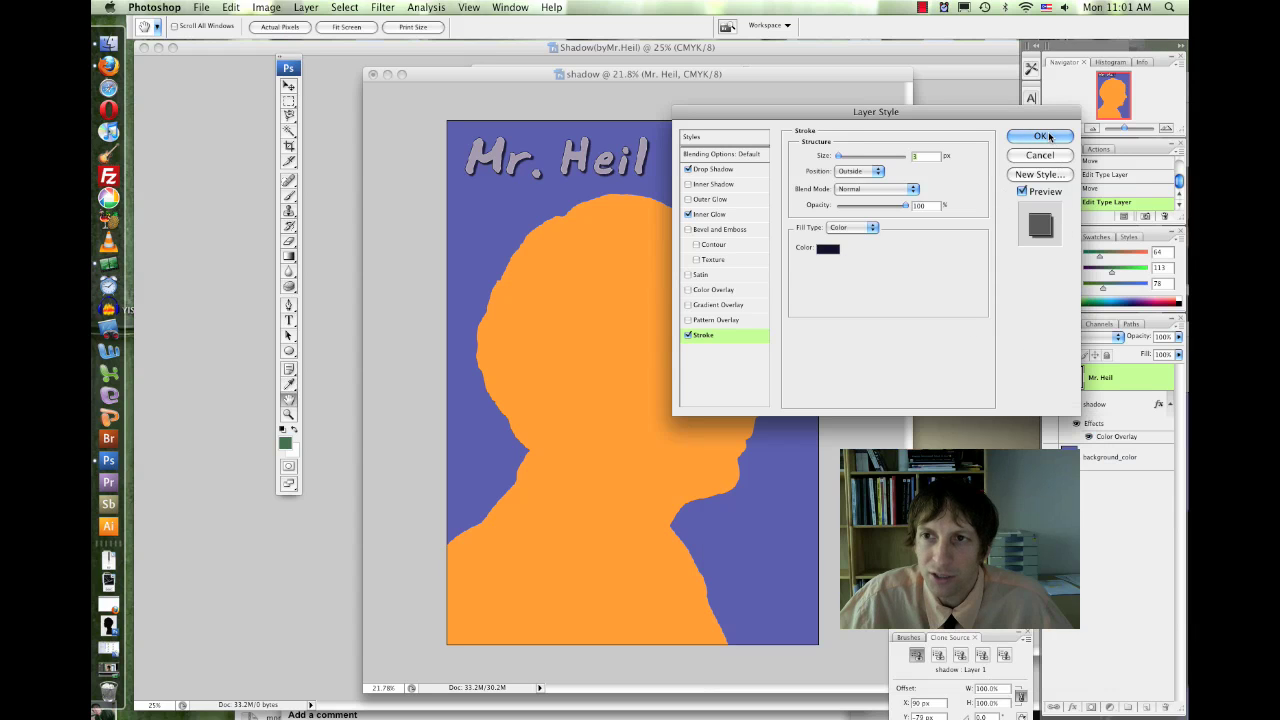
pyautogui.click(1041, 136)
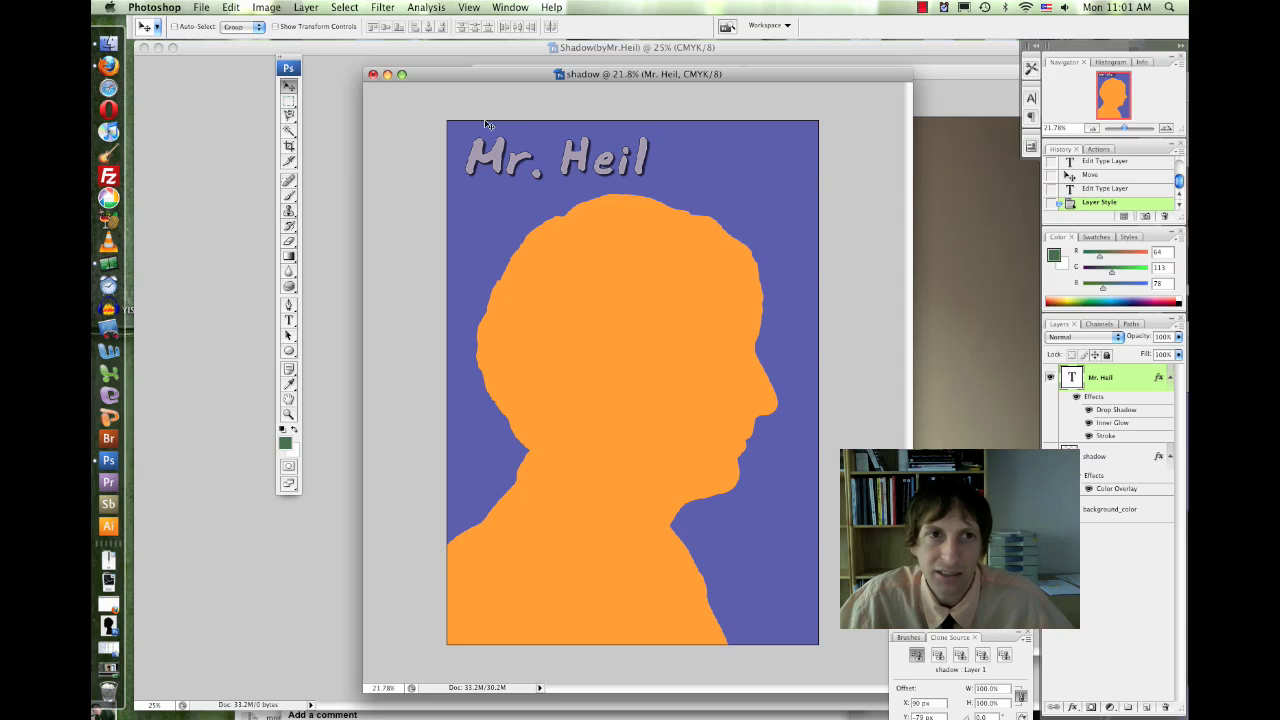
# Move the title to the top centre and rotate it about 20° counter-clockwise.
pyautogui.moveTo(510, 160); pyautogui.dragTo(595, 160)
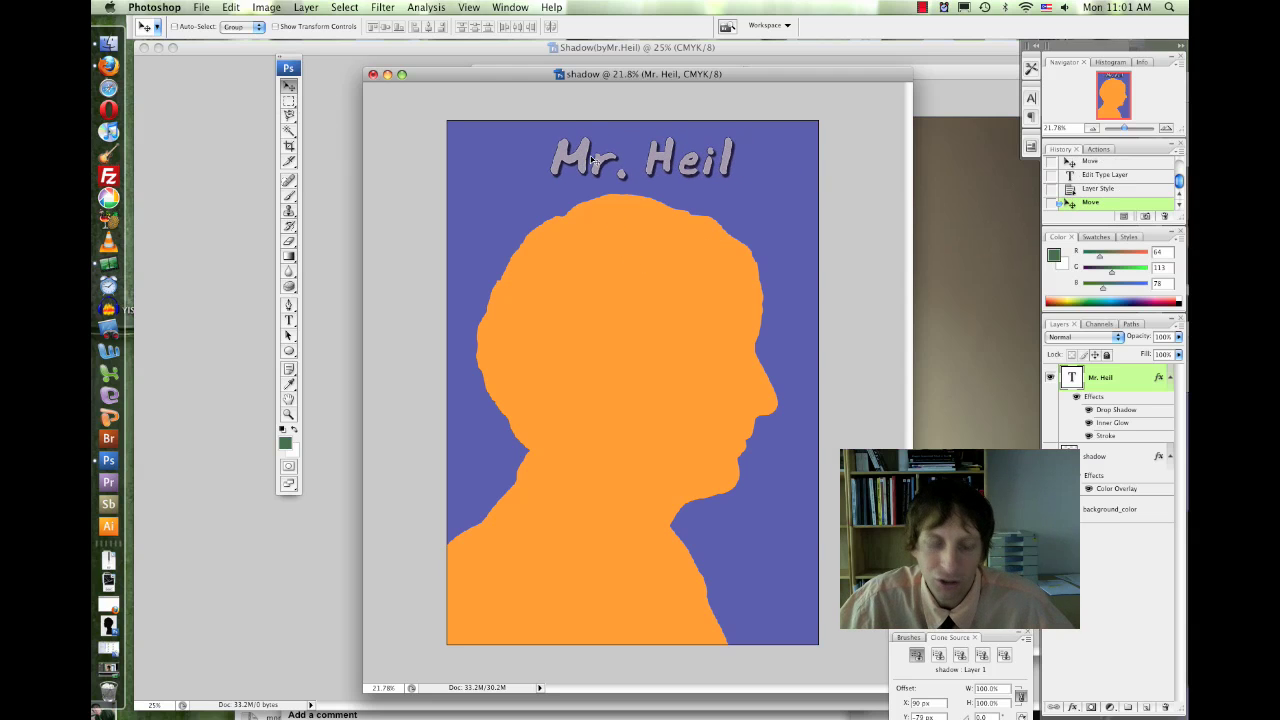
pyautogui.press('super+t')
pyautogui.moveTo(757, 187); pyautogui.dragTo(626, 167)
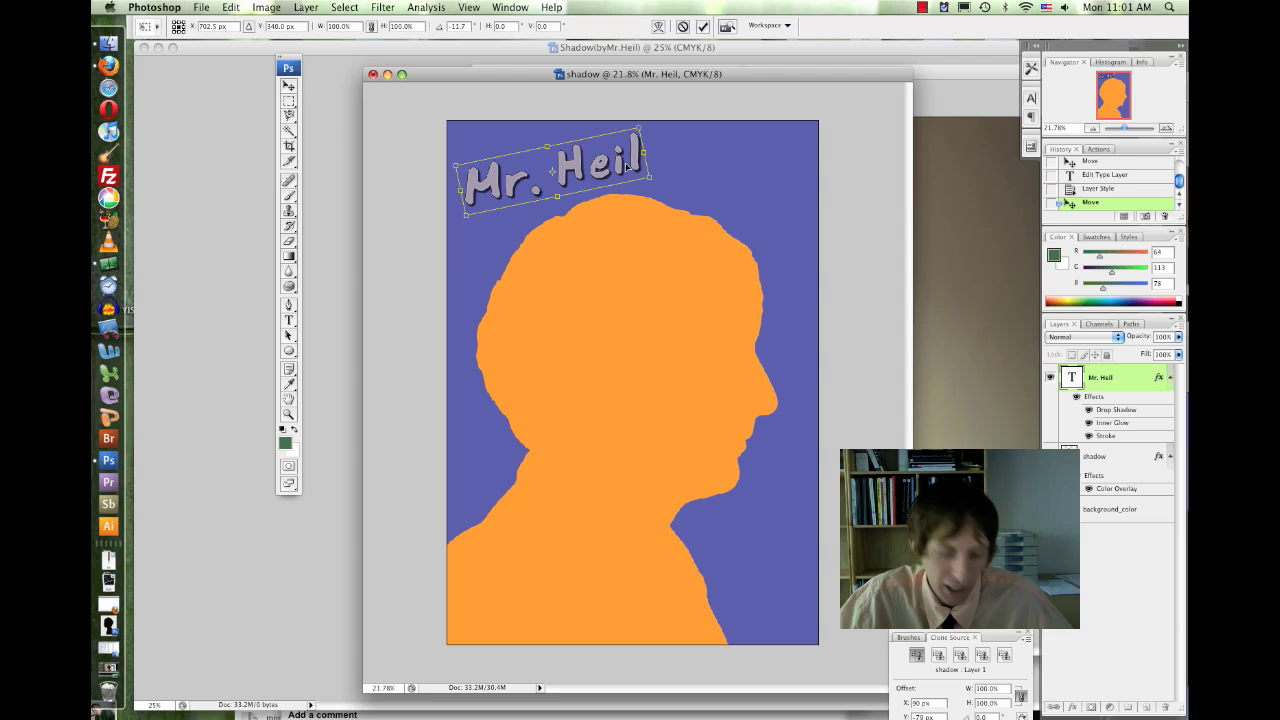
pyautogui.press('Return')
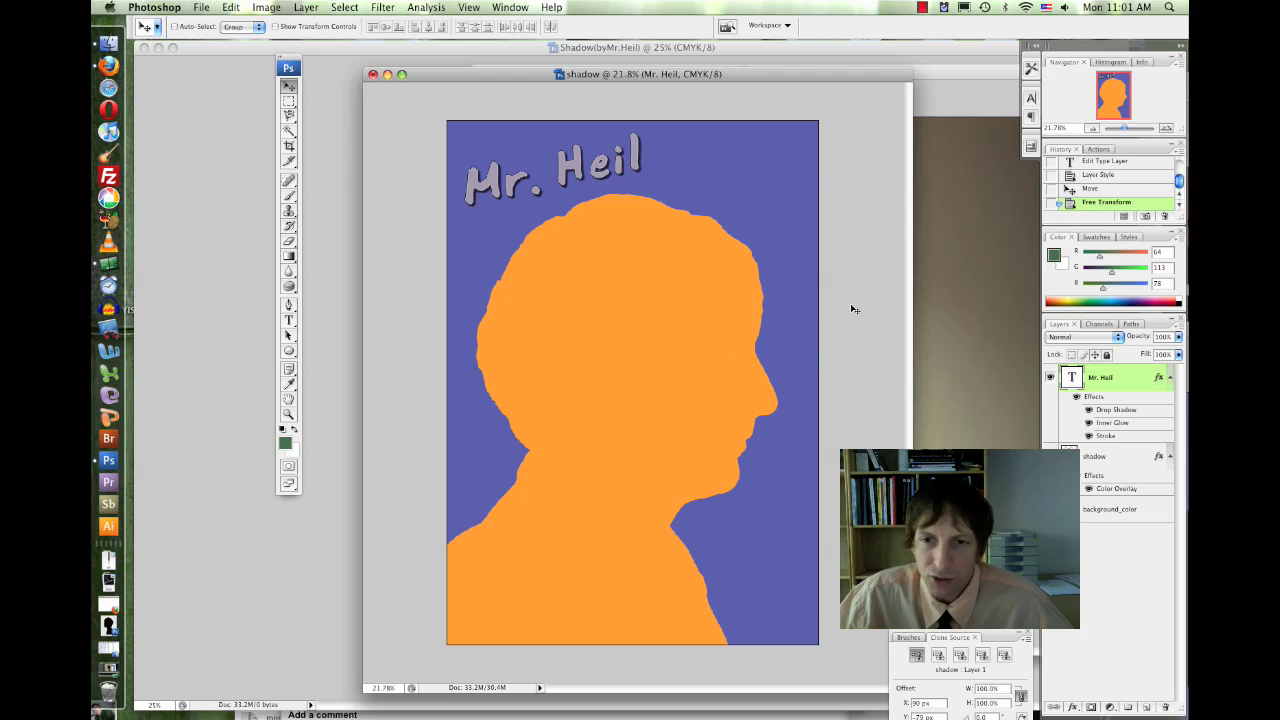
# Bring up the IMG_0155 photo, cancel Curves, and minimize its window.
pyautogui.click(921, 318)
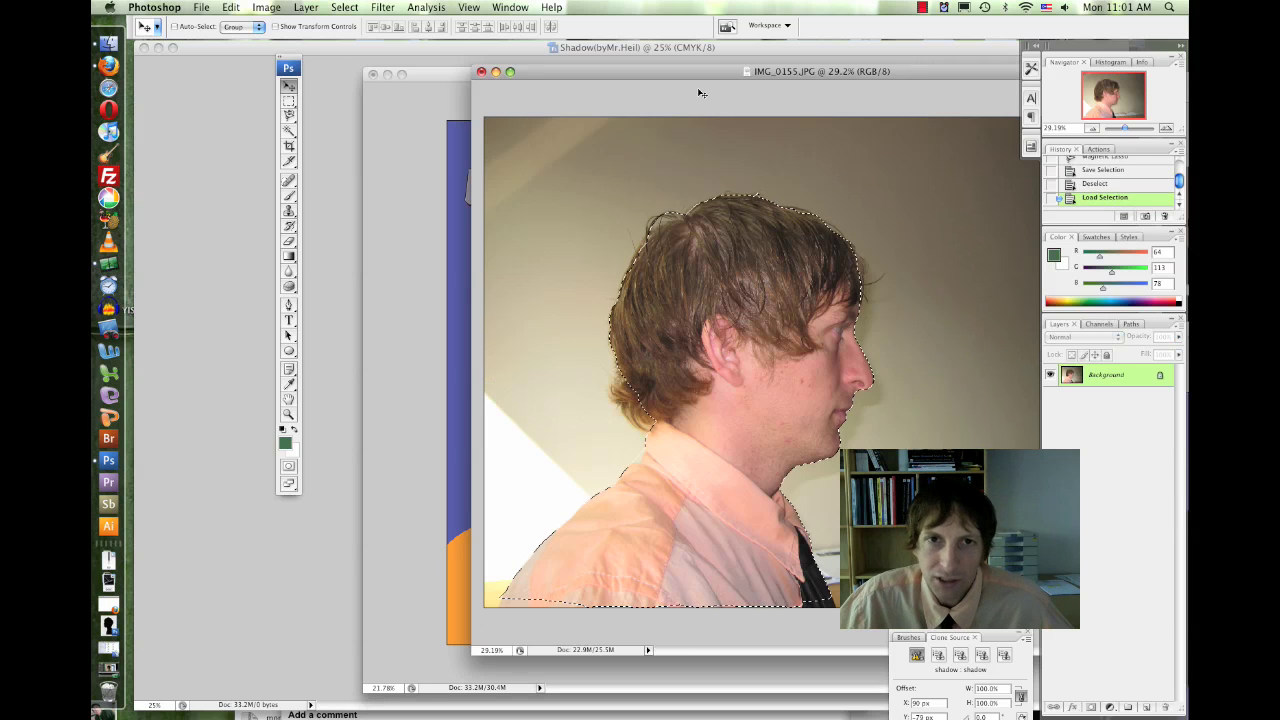
pyautogui.press('super+m')
pyautogui.click(1000, 207)
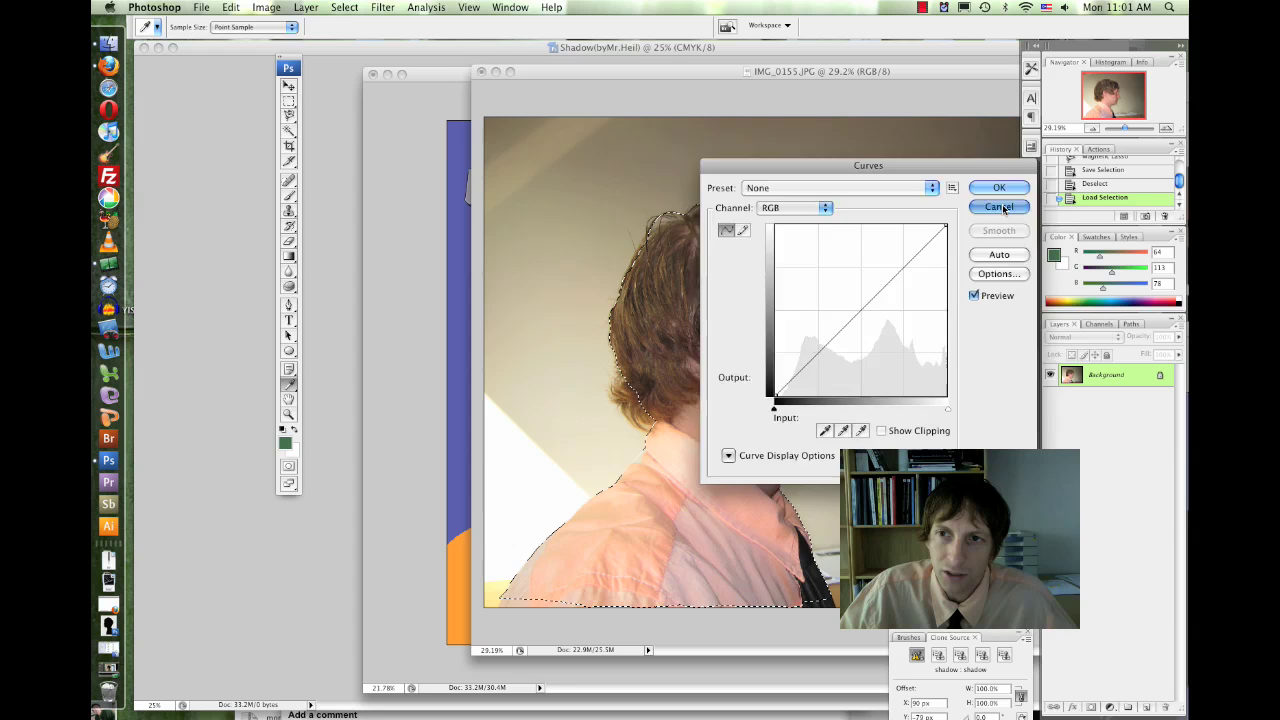
pyautogui.click(496, 73)
# Close the bitmap Shadow(byMr.Heil) document without saving and bring the blank one forward.
pyautogui.moveTo(624, 72); pyautogui.dragTo(594, 102)
pyautogui.click(387, 80)
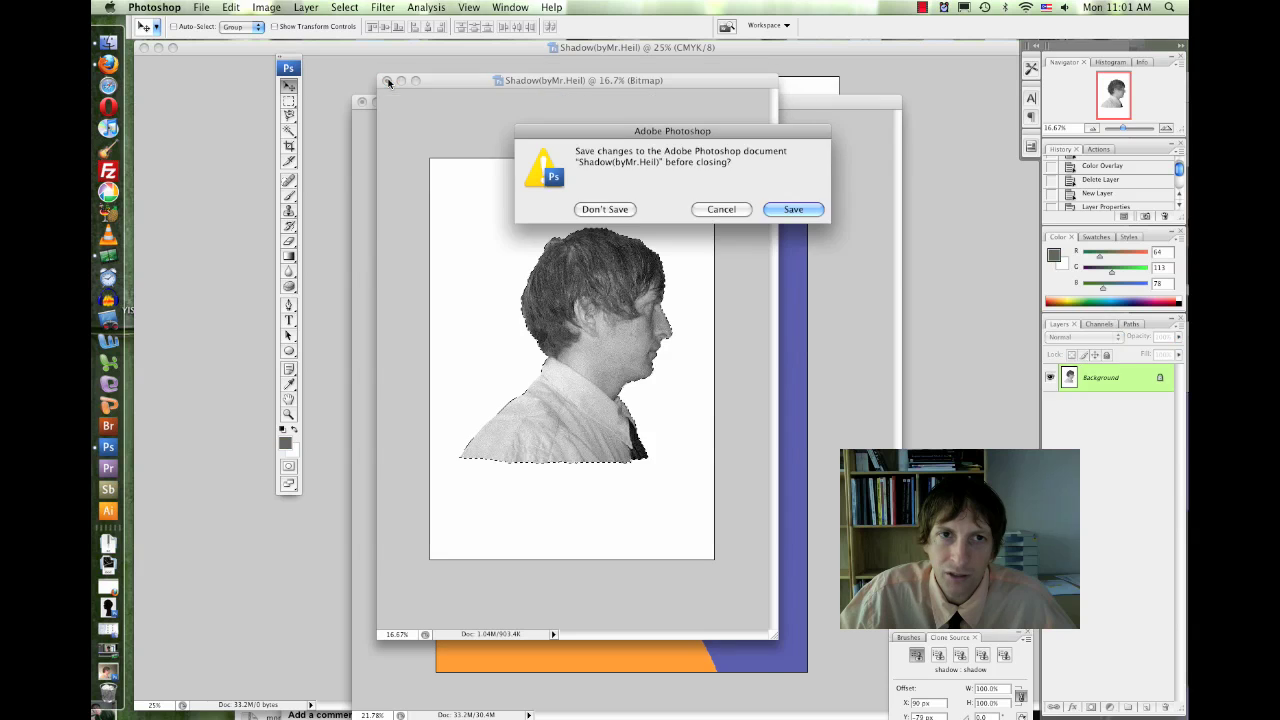
pyautogui.click(604, 209)
pyautogui.click(664, 87)
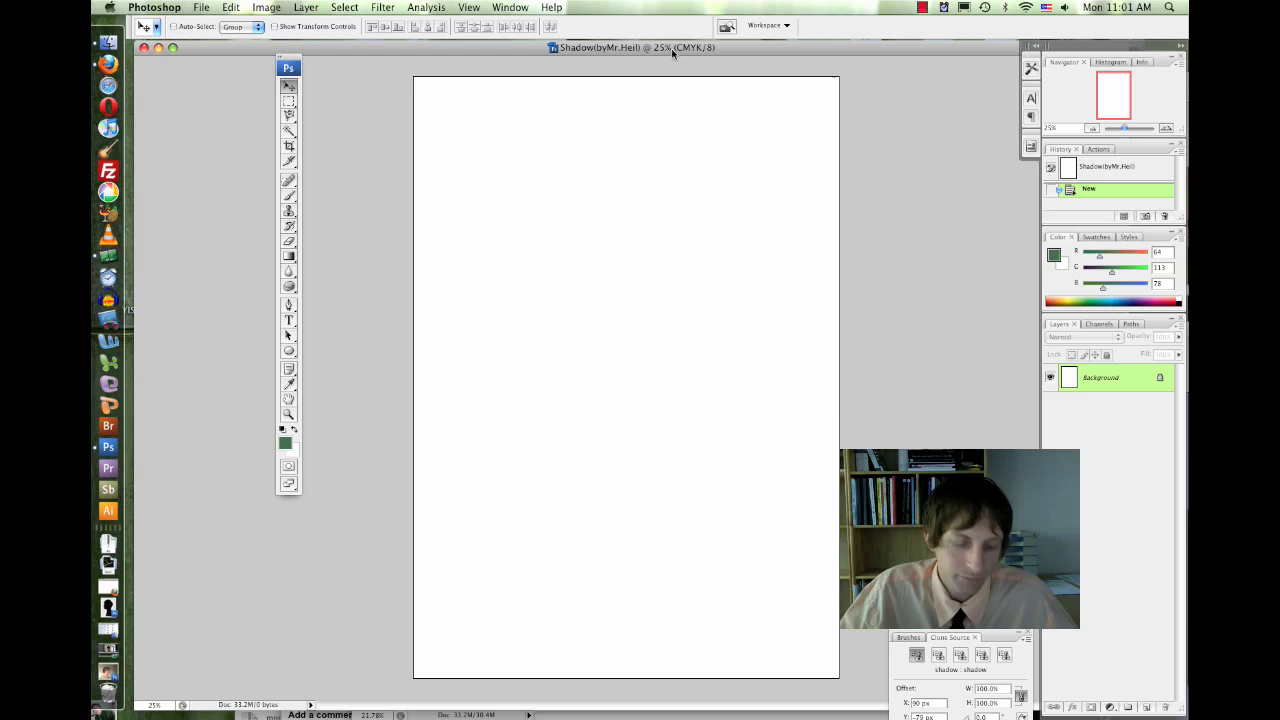
# In Firefox, return to the Picasa album gallery and open the green shoes photo.
pyautogui.press('super+Tab')
pyautogui.press('super+Tab')
pyautogui.press('super+Tab')
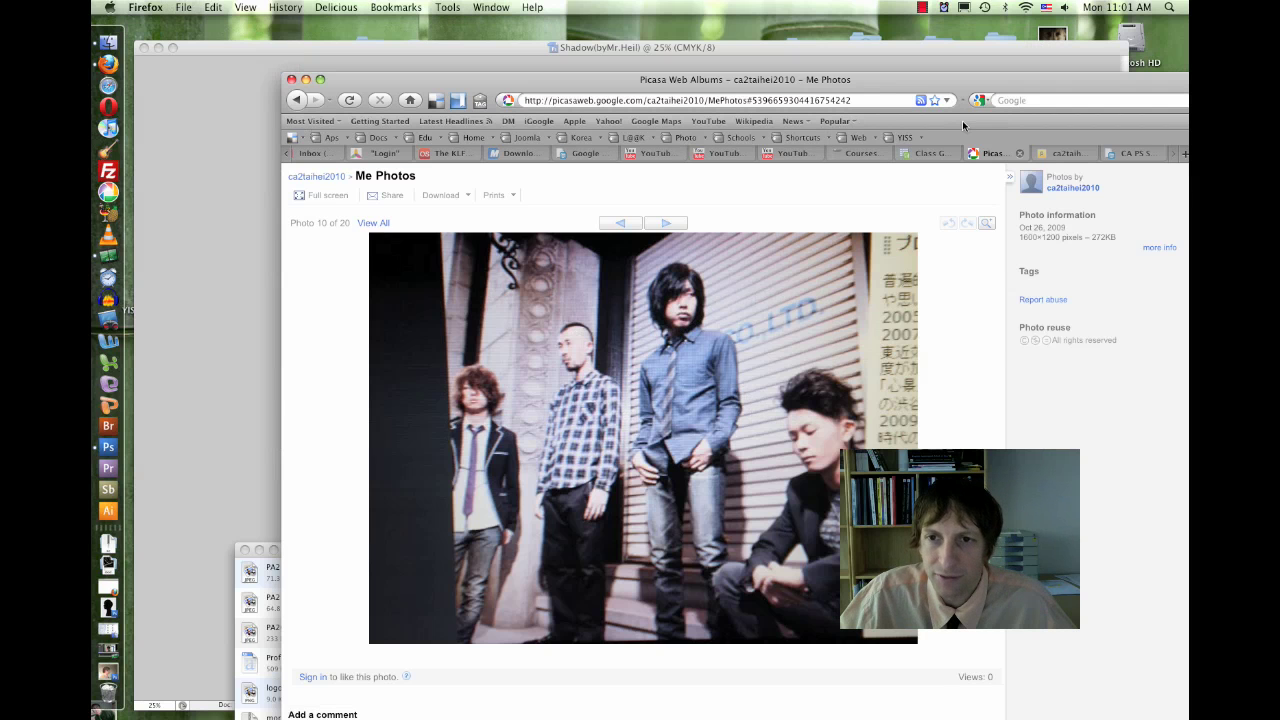
pyautogui.click(306, 102)
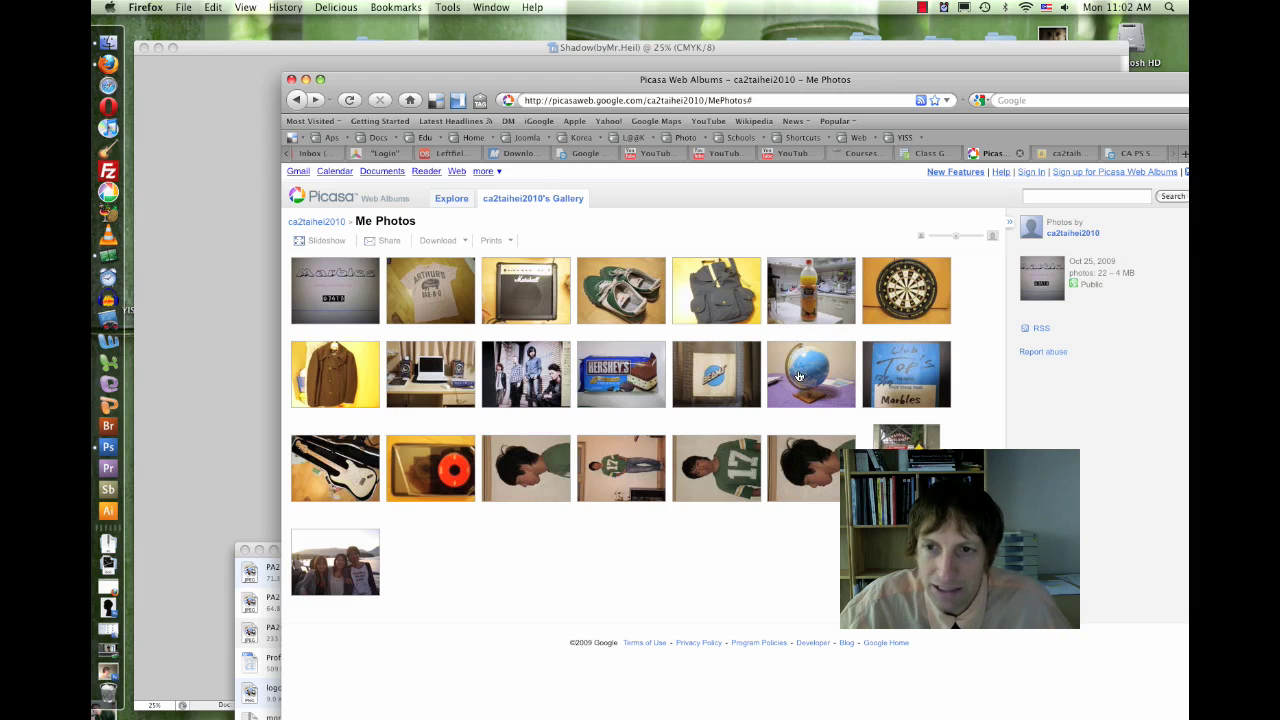
pyautogui.click(659, 310)
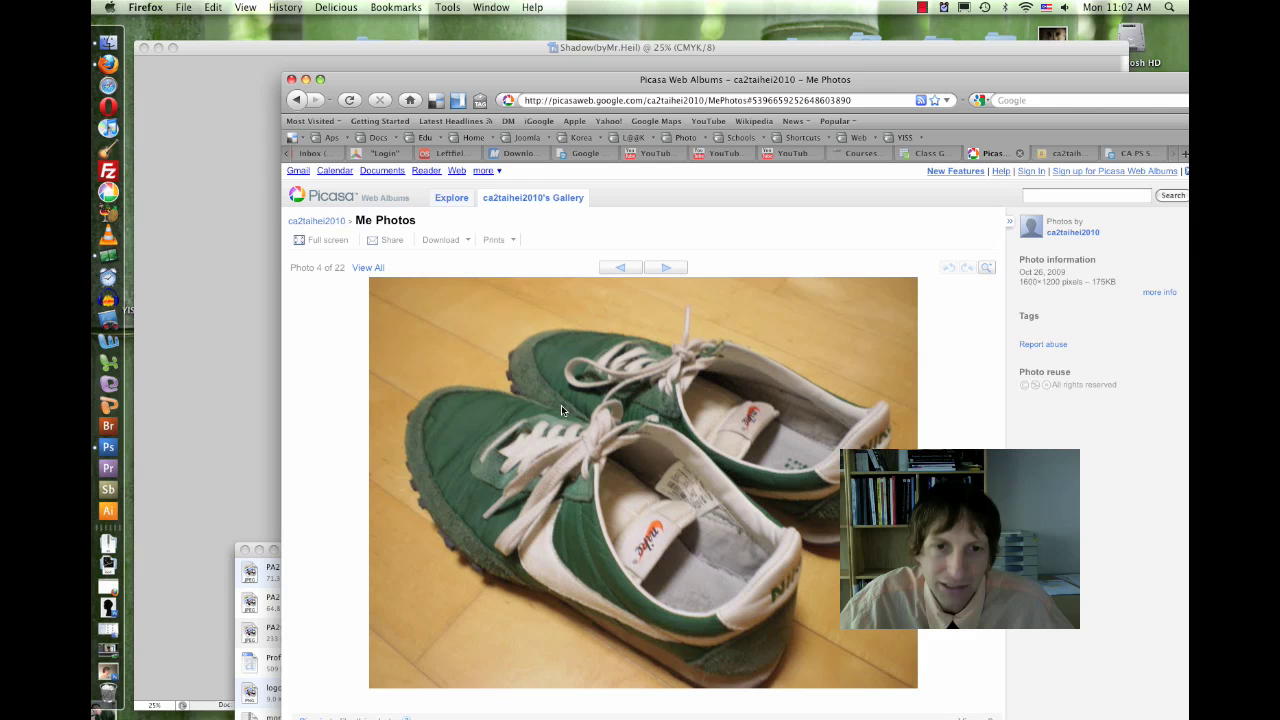
# Save the shoes image as PA250275.JPG and open it in Photoshop.
pyautogui.rightClick(504, 386)
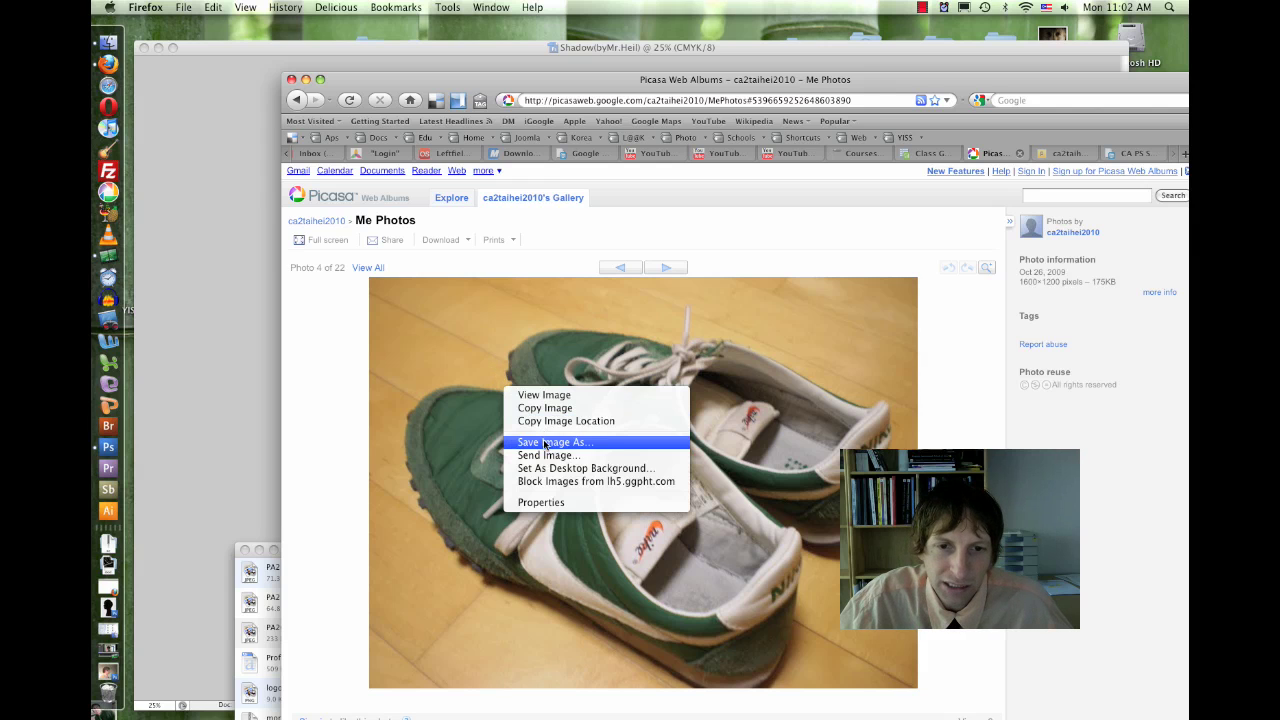
pyautogui.click(545, 442)
pyautogui.press('Return')
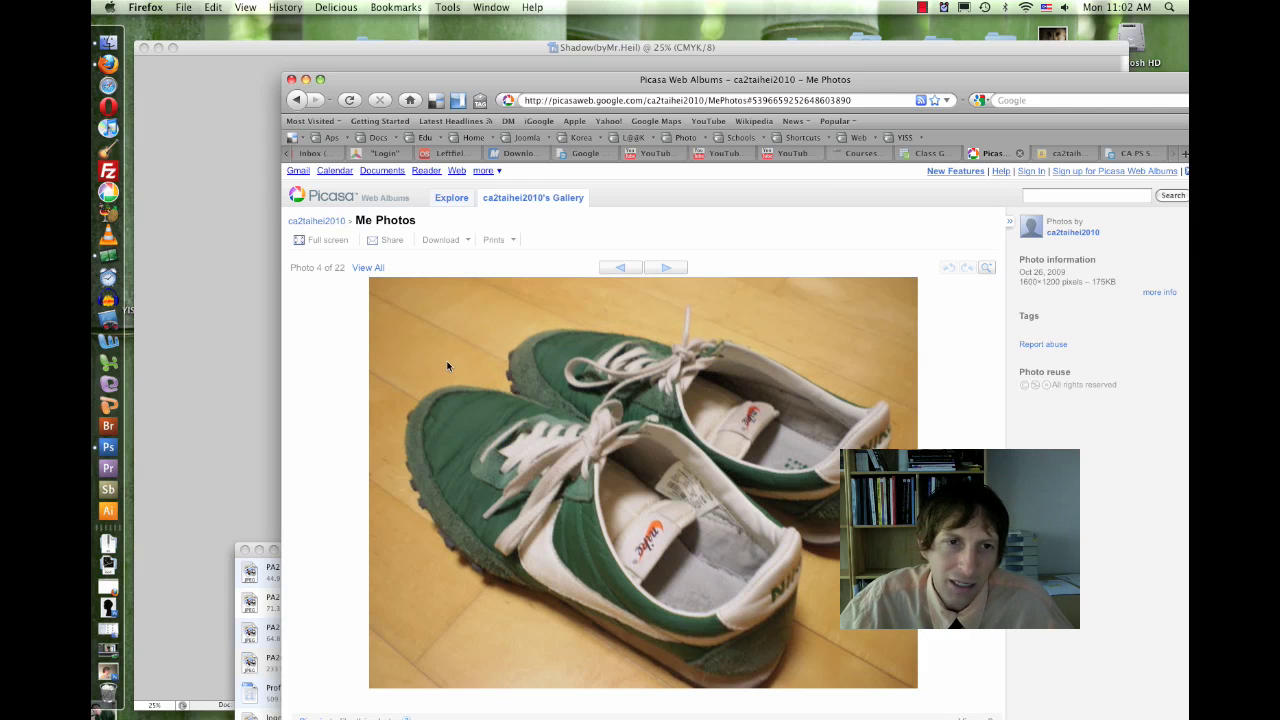
pyautogui.moveTo(91, 1)
pyautogui.moveTo(813, 542); pyautogui.dragTo(110, 447)
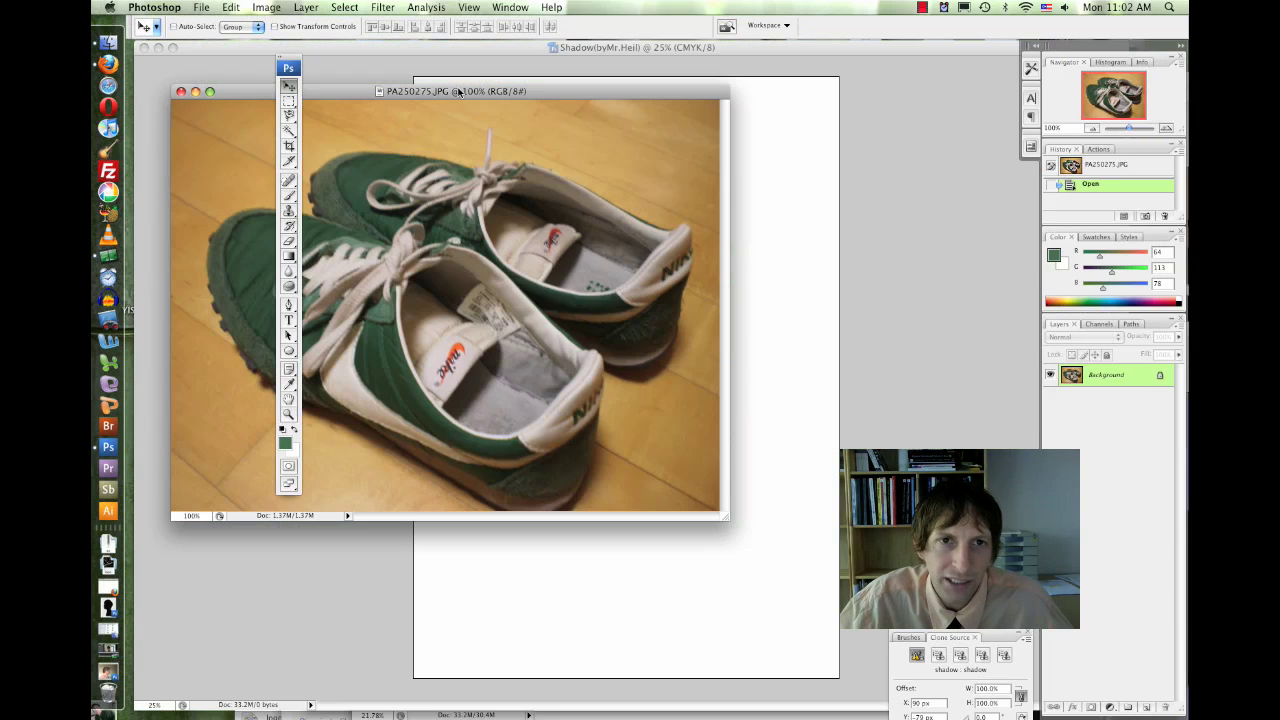
# Position the shoes photo window and try marquee and Magic Wand selections on the floor.
pyautogui.moveTo(458, 91); pyautogui.dragTo(652, 107)
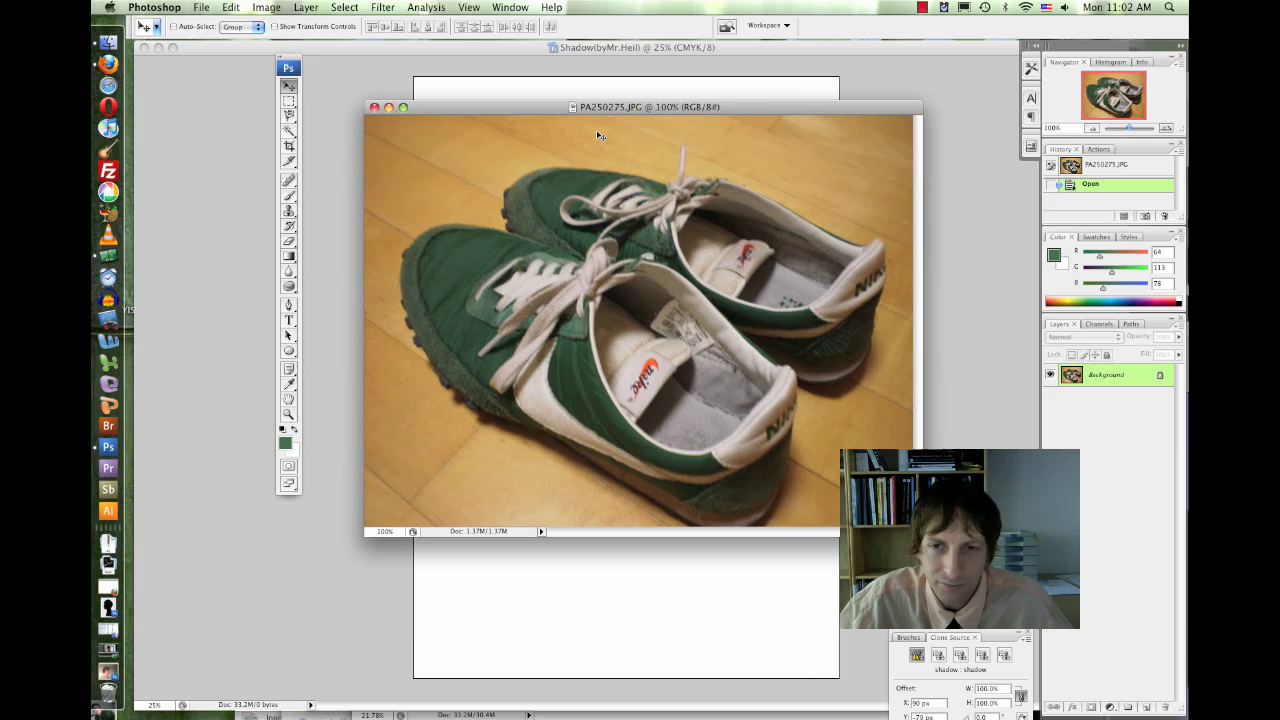
pyautogui.click(289, 102)
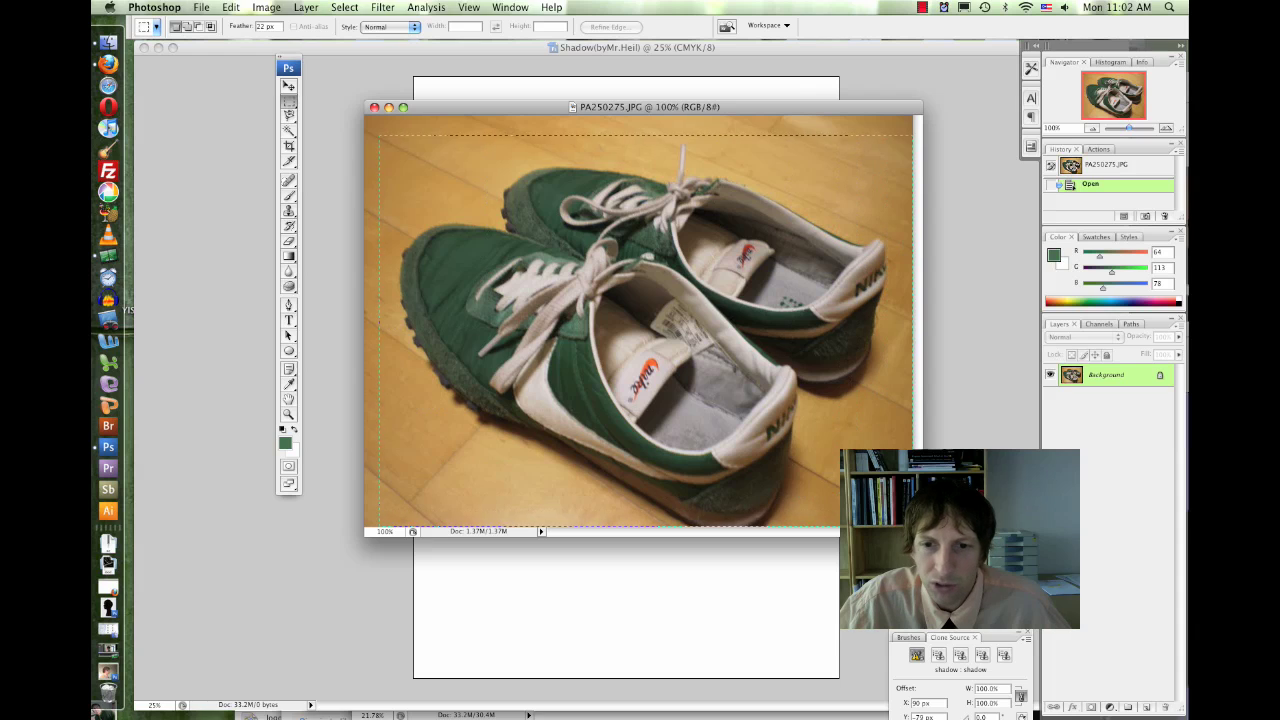
pyautogui.moveTo(914, 527); pyautogui.dragTo(914, 527)
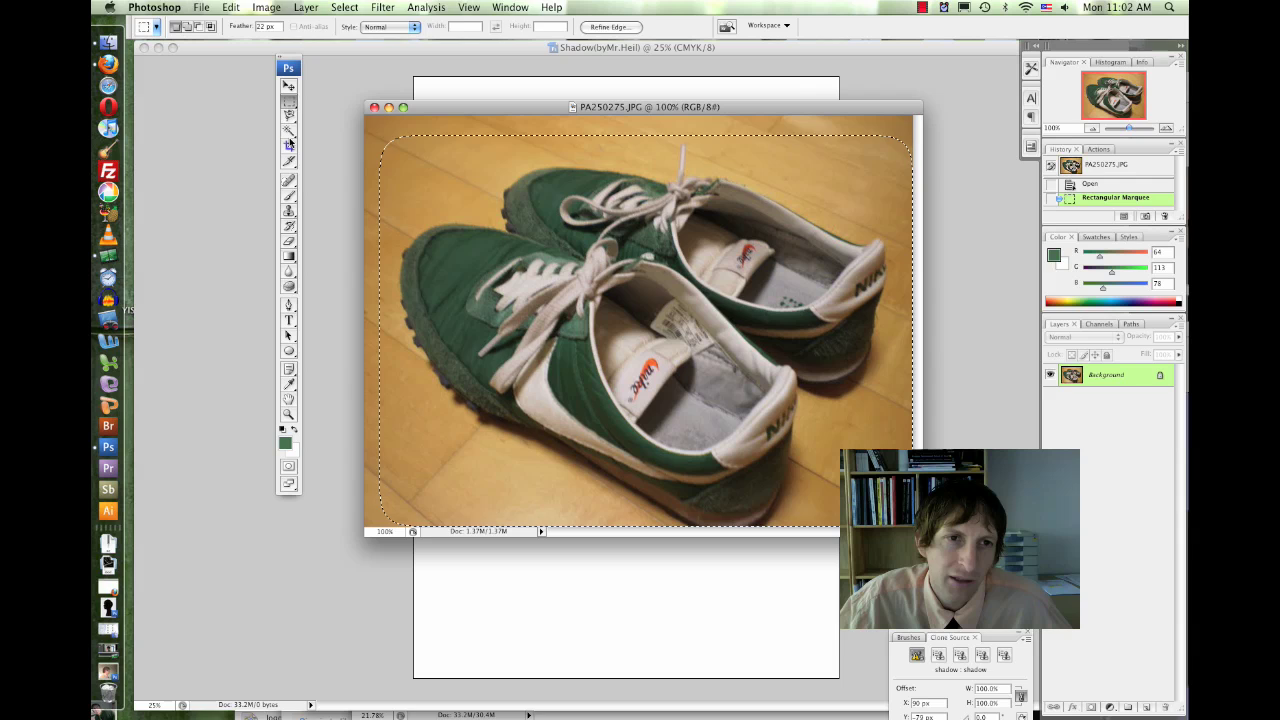
pyautogui.click(289, 131)
pyautogui.moveTo(289, 131); pyautogui.dragTo(340, 139)
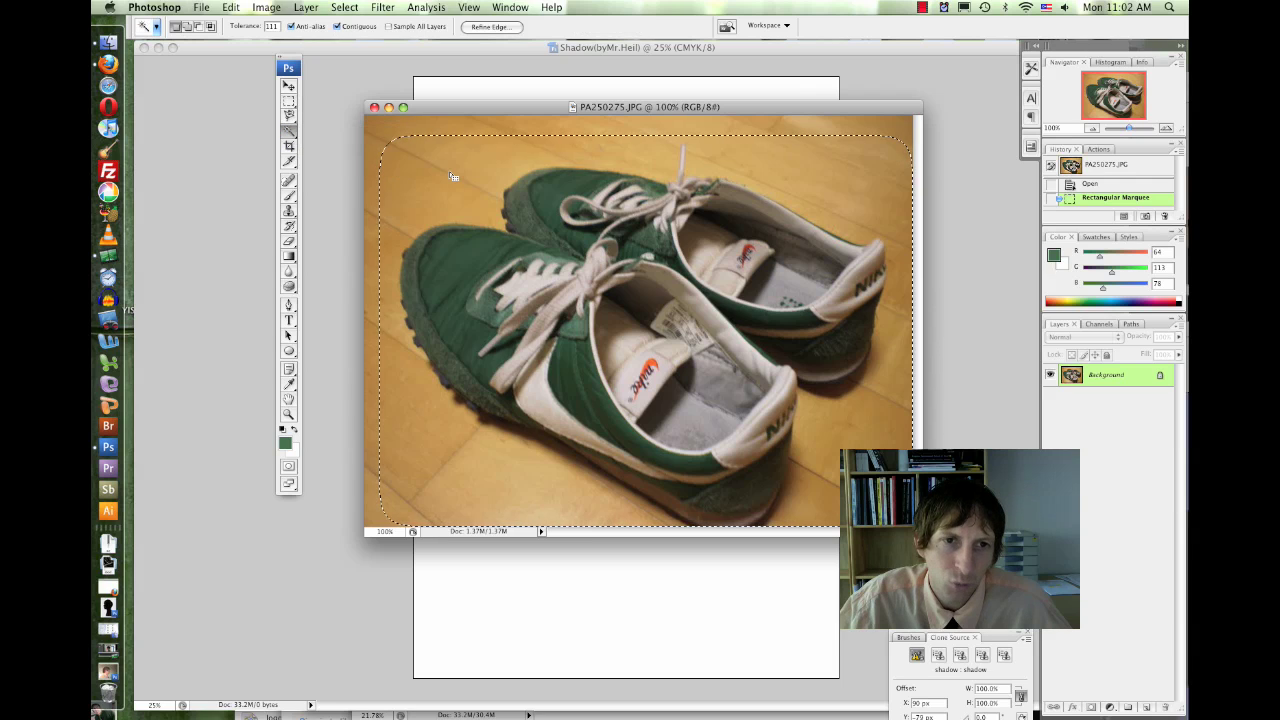
pyautogui.press('alt')
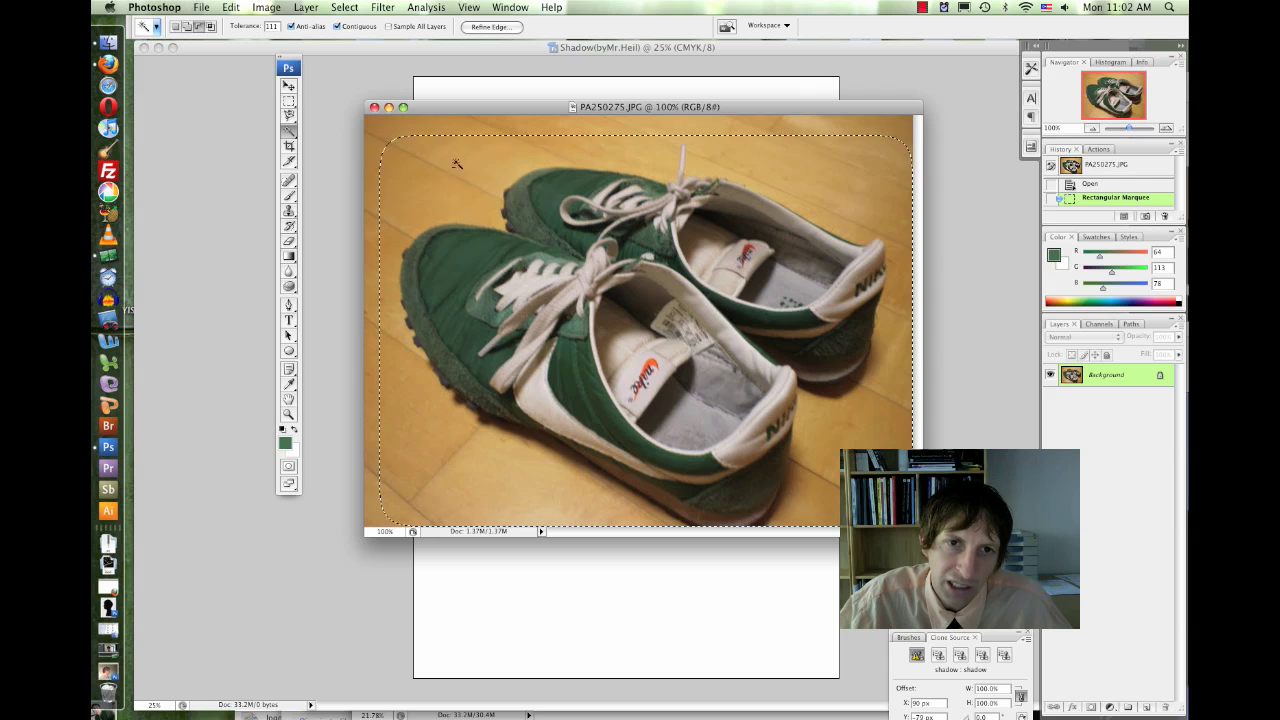
pyautogui.keyDown('alt'); pyautogui.click(462, 179); pyautogui.keyUp('alt')
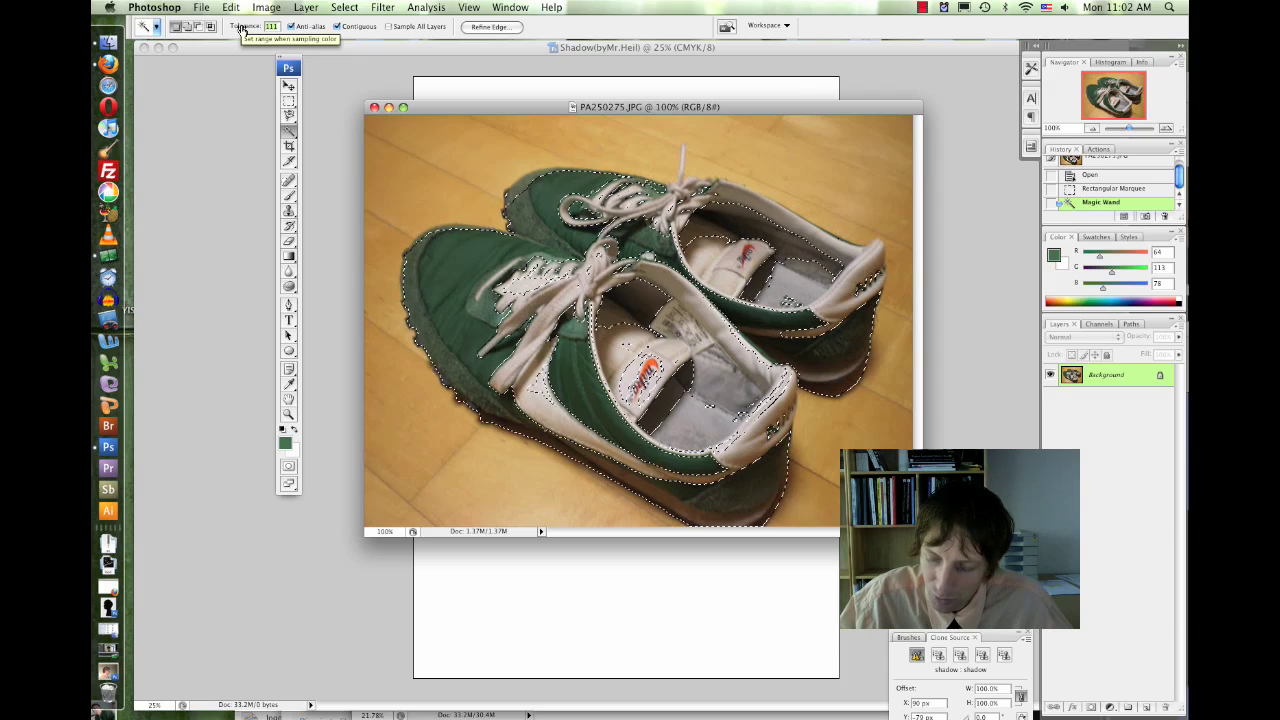
# With Magic Wand tolerance 55, select the wooden floor including the shadowed area.
pyautogui.write('77')
pyautogui.press('super+z')
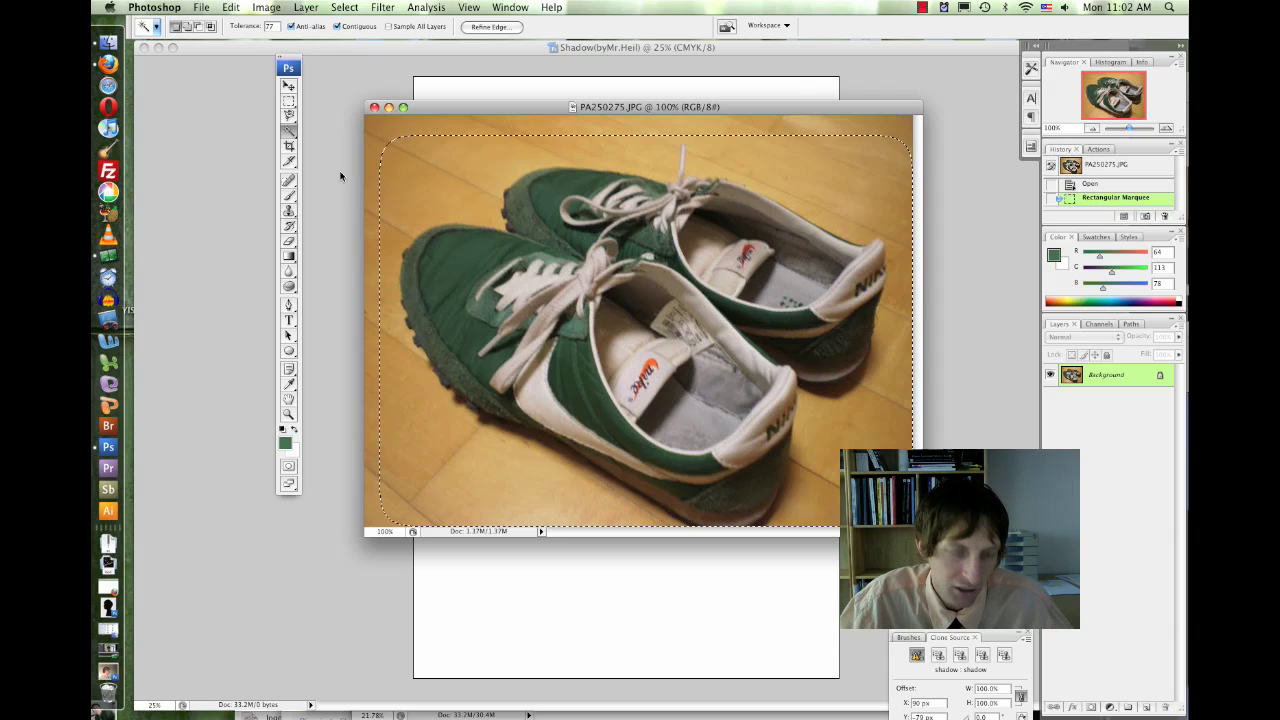
pyautogui.click(431, 190)
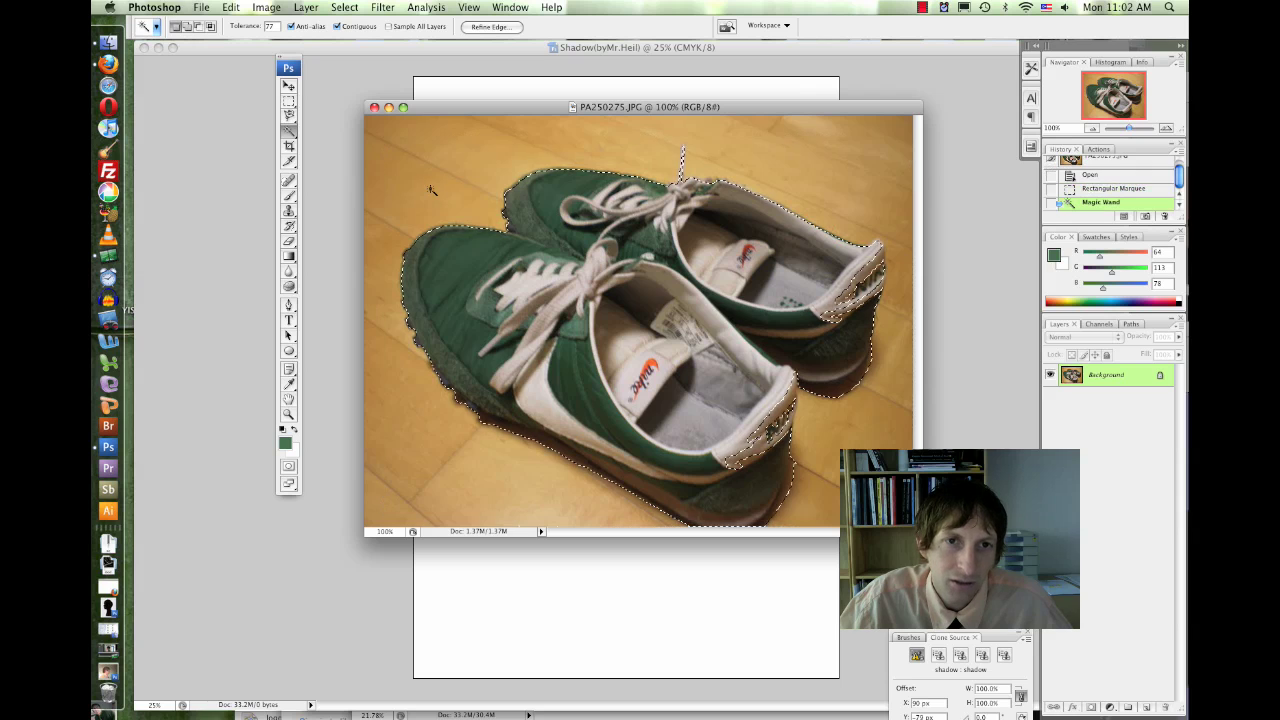
pyautogui.press('super+z')
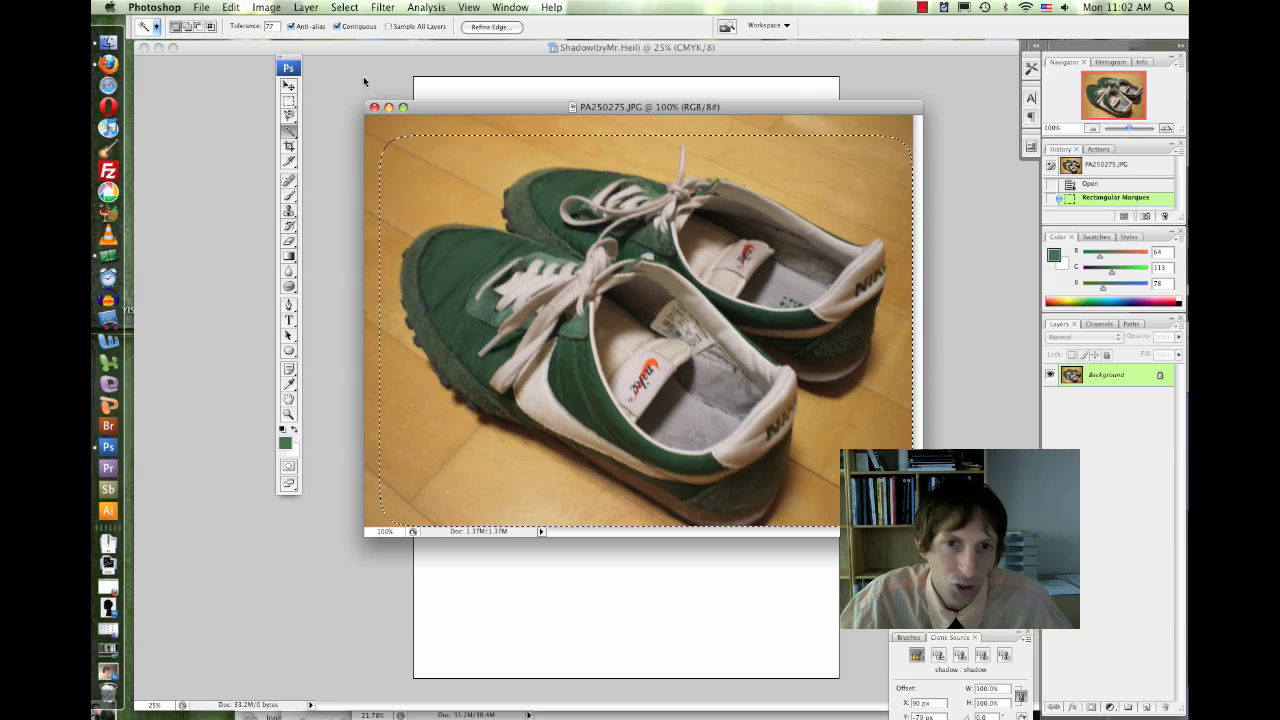
pyautogui.write('55')
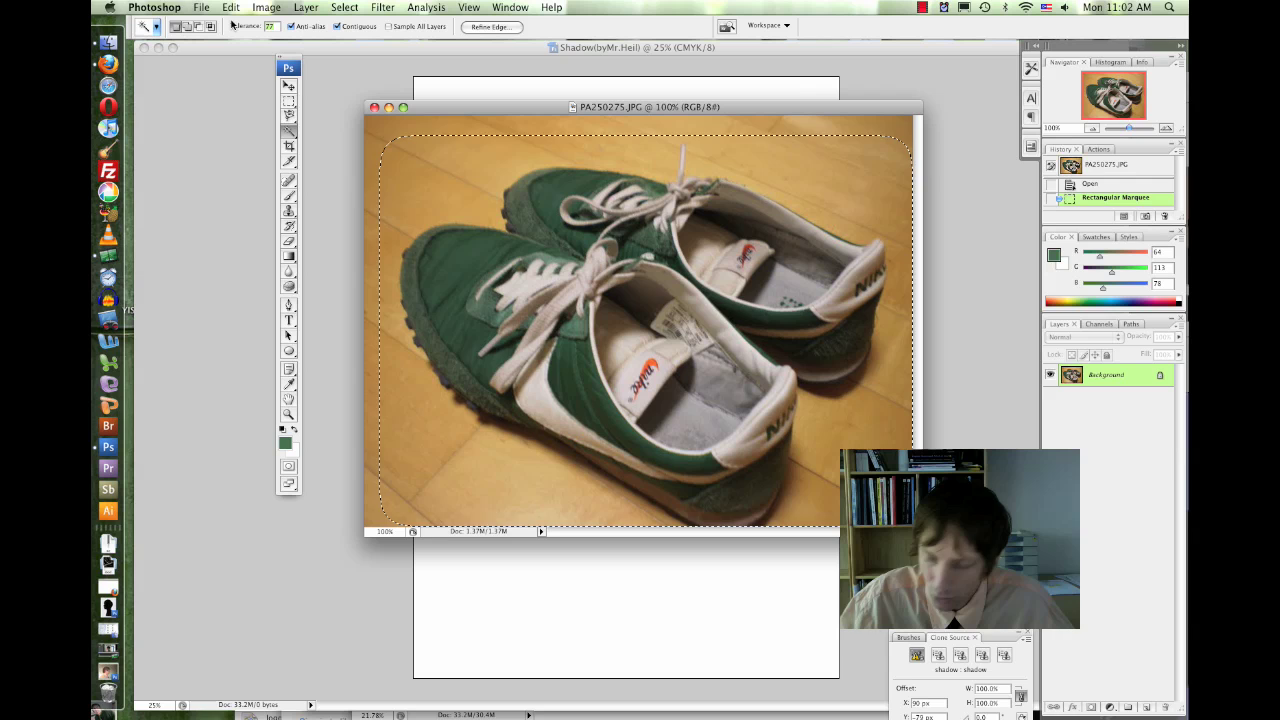
pyautogui.click(433, 172)
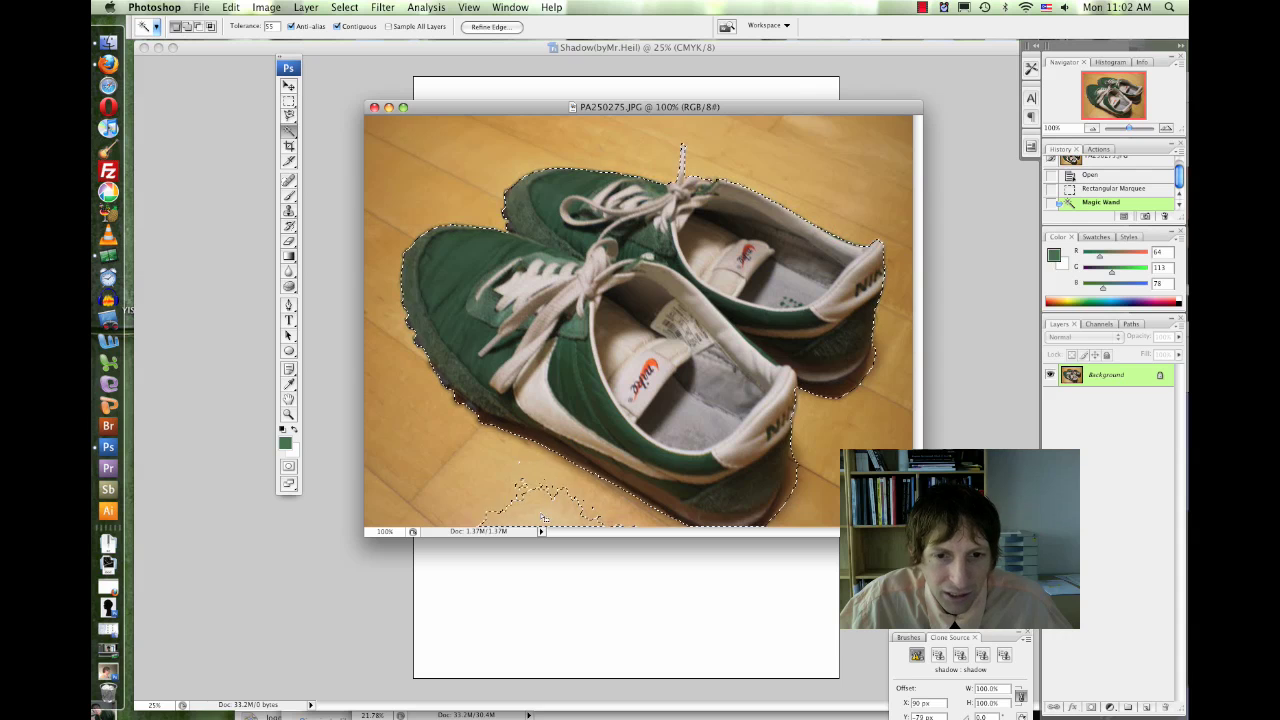
pyautogui.keyDown('shift'); pyautogui.click(538, 510); pyautogui.keyUp('shift')
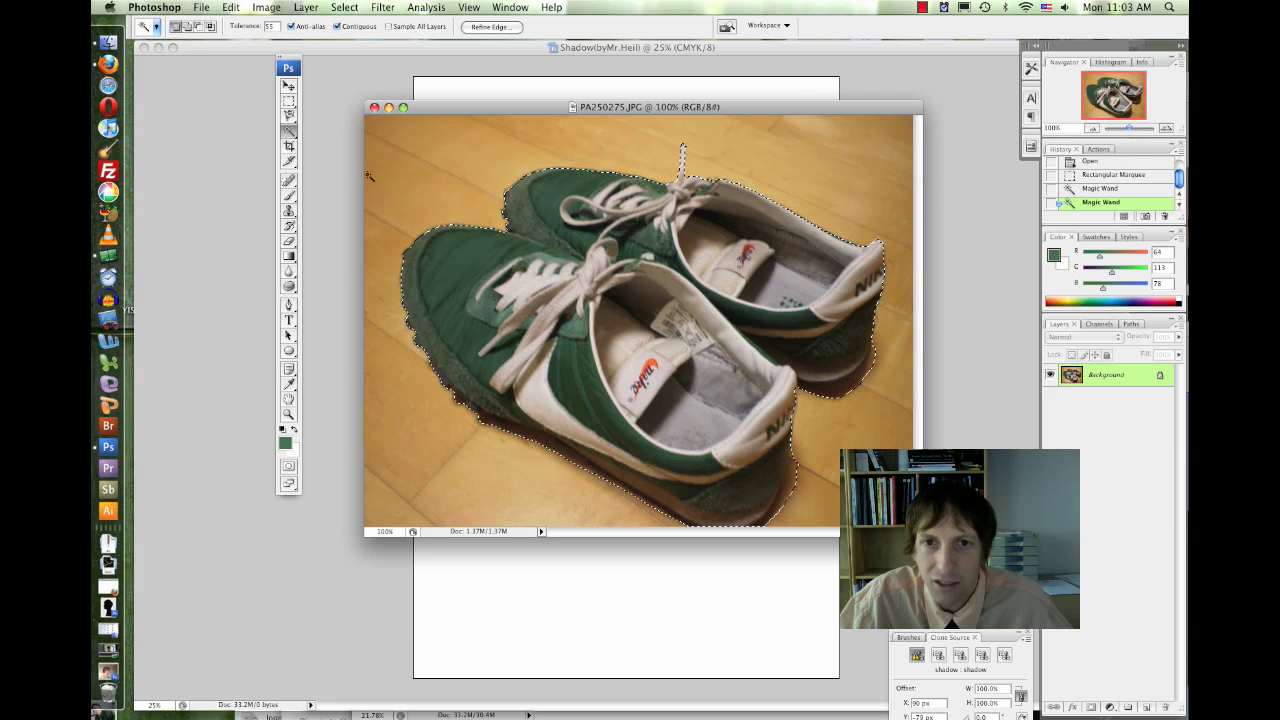
pyautogui.click(288, 86)
pyautogui.moveTo(483, 107); pyautogui.dragTo(511, 144)
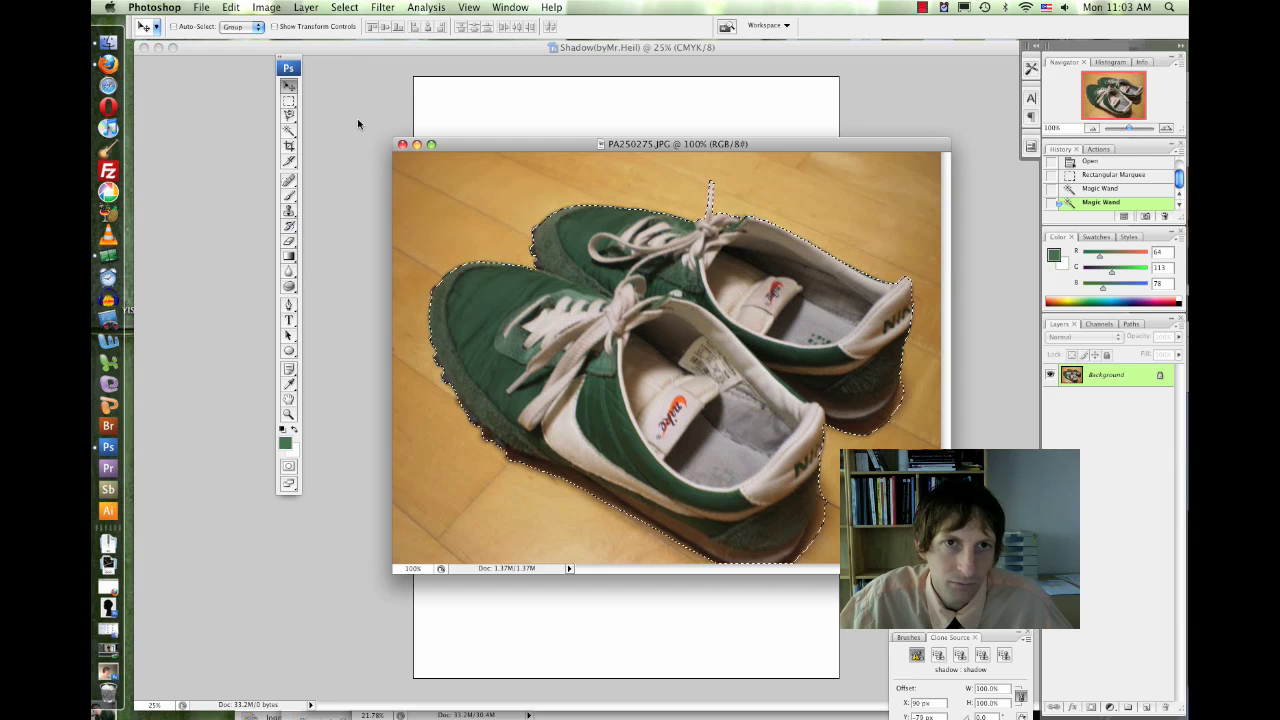
# Arrange the windows and drag the selected shoes into the shadow poster document.
pyautogui.moveTo(520, 150); pyautogui.dragTo(670, 183)
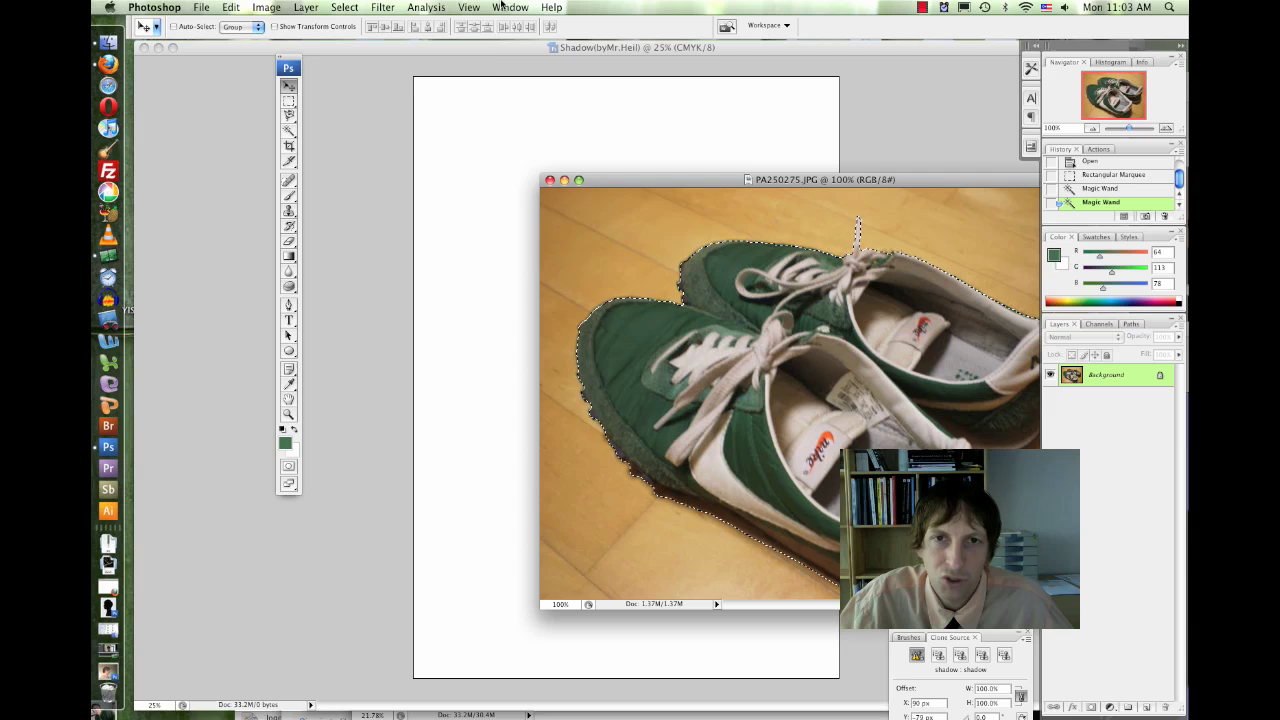
pyautogui.moveTo(493, 52); pyautogui.dragTo(490, 175)
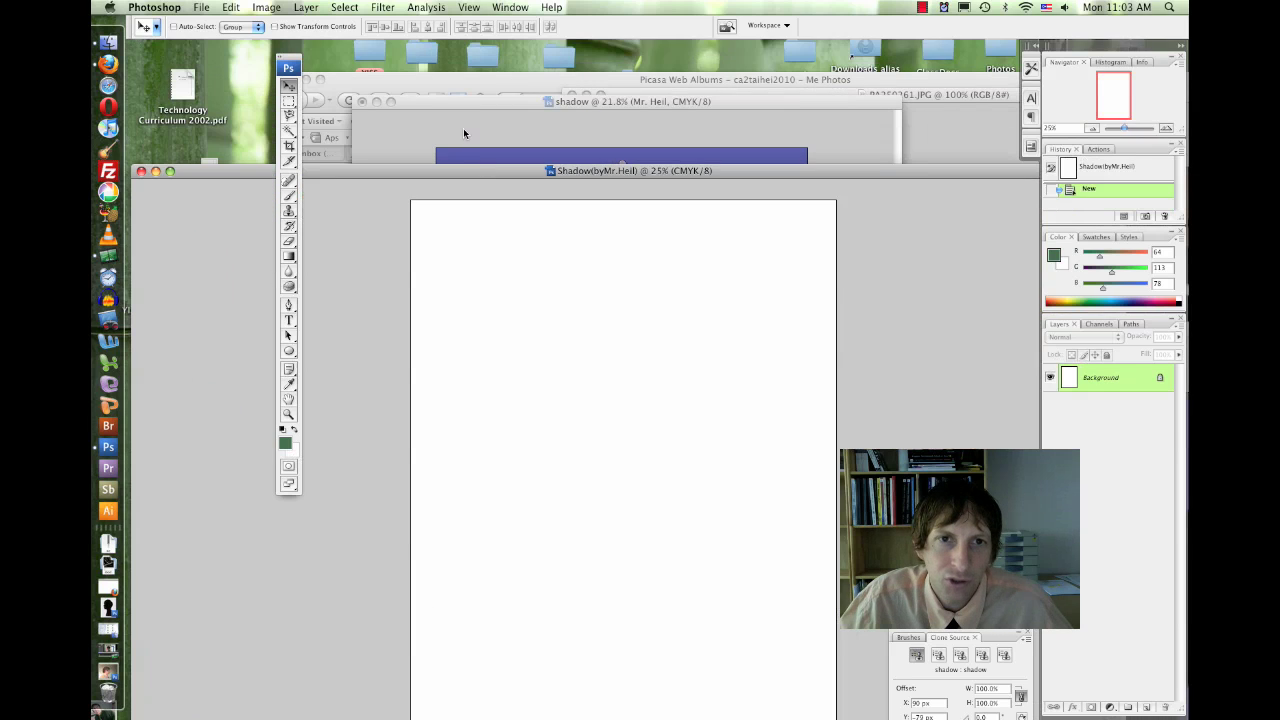
pyautogui.click(466, 128)
pyautogui.moveTo(937, 175); pyautogui.dragTo(887, 242)
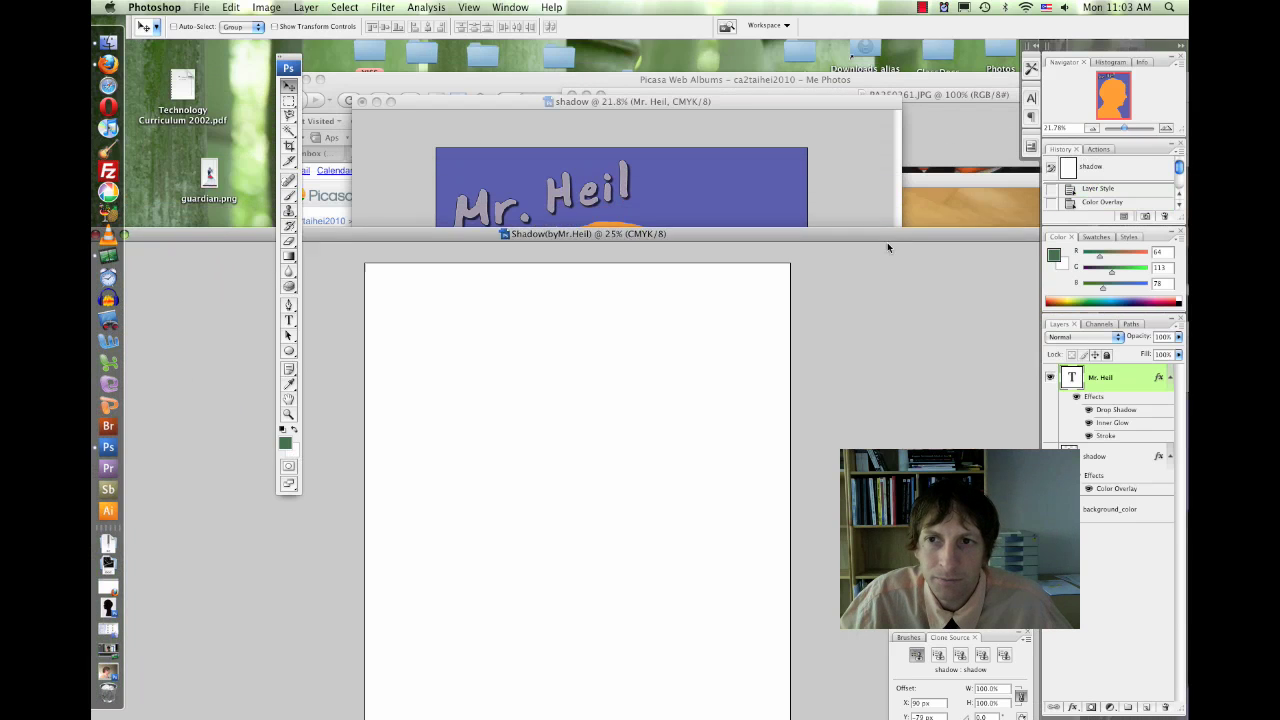
pyautogui.click(905, 215)
pyautogui.moveTo(751, 111); pyautogui.dragTo(575, 63)
pyautogui.click(833, 179)
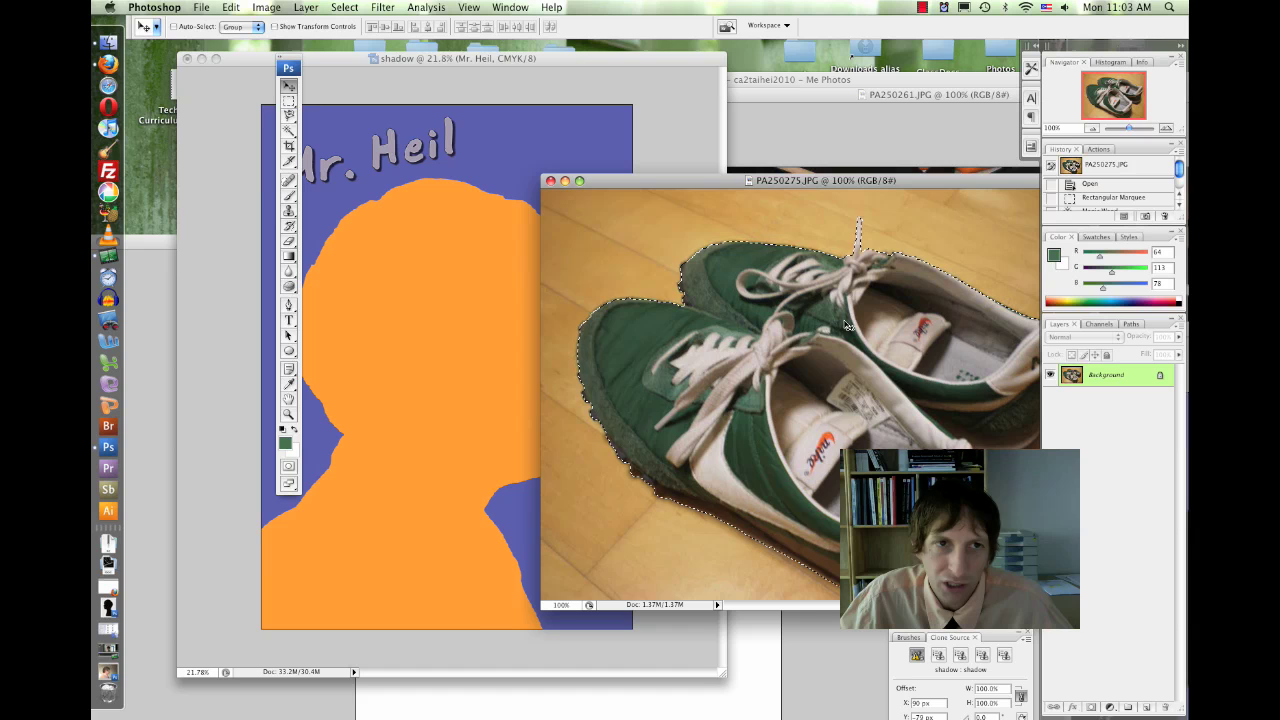
pyautogui.moveTo(843, 328); pyautogui.dragTo(465, 236)
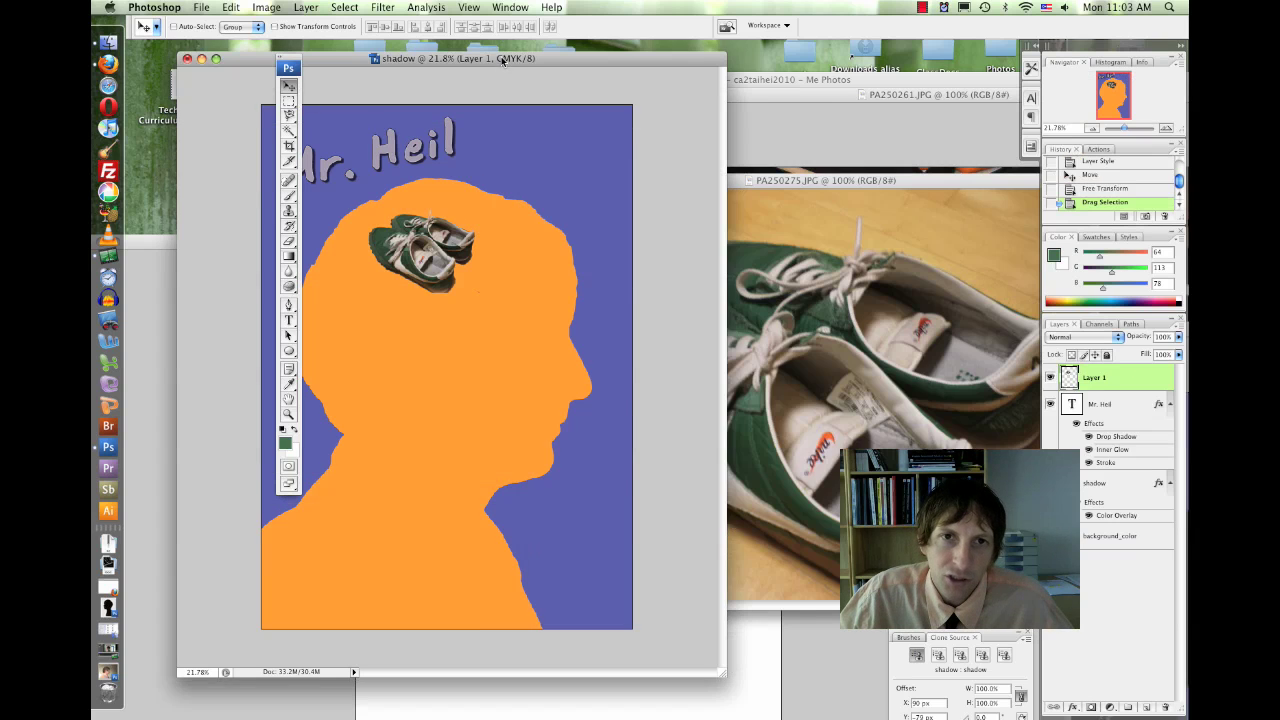
# Scale the shoes up to about 194% and position them at the back of the head.
pyautogui.moveTo(503, 58); pyautogui.dragTo(675, 54)
pyautogui.hotkey('ctrl', 't')
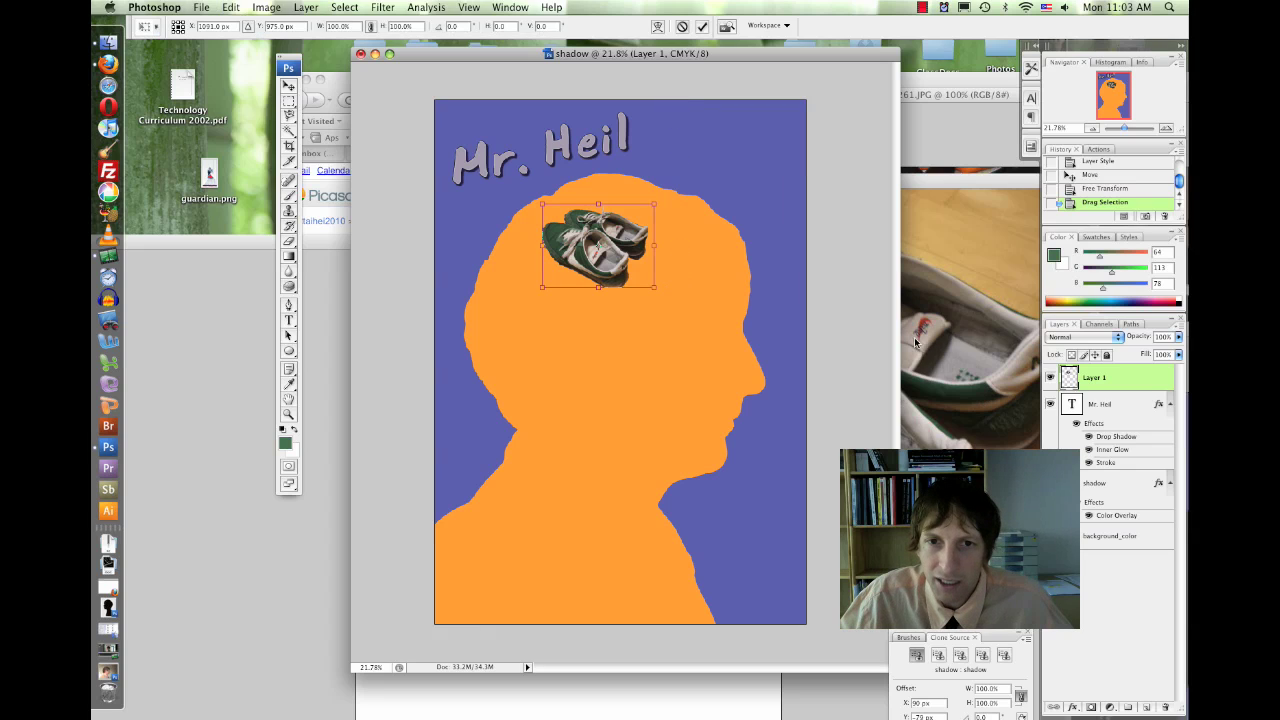
pyautogui.moveTo(652, 288); pyautogui.dragTo(759, 366)
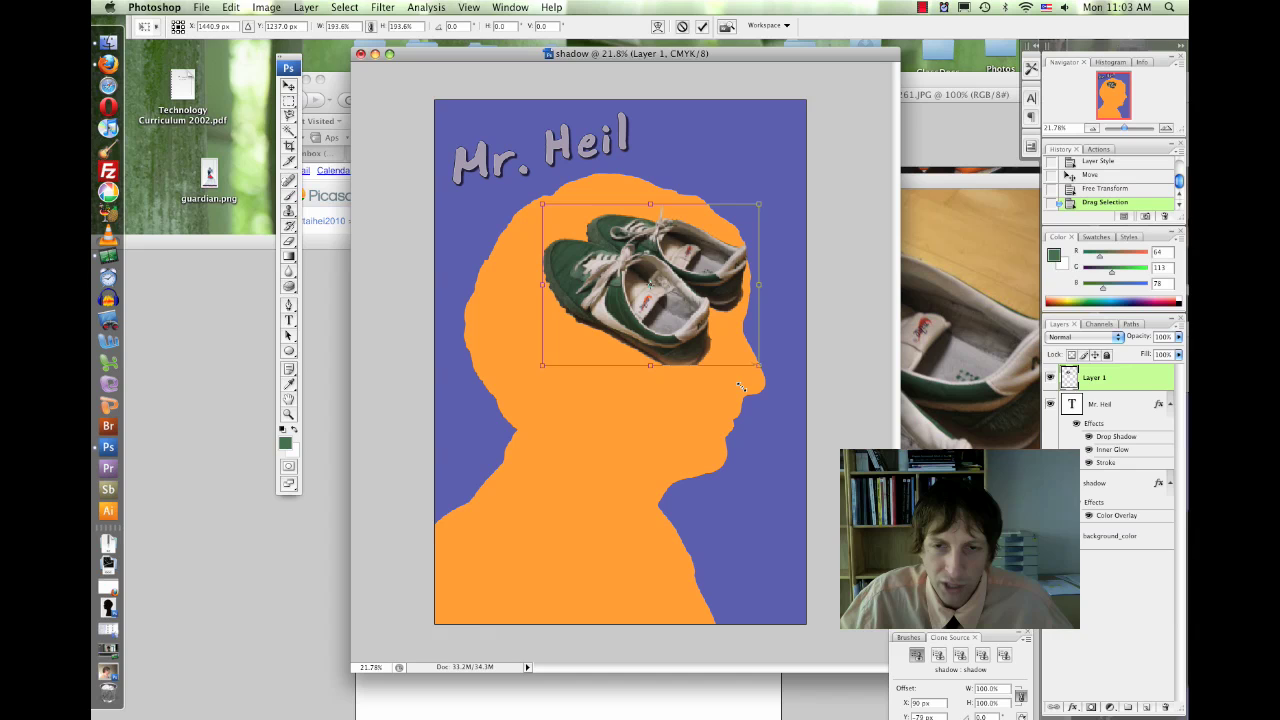
pyautogui.moveTo(665, 305); pyautogui.dragTo(698, 313)
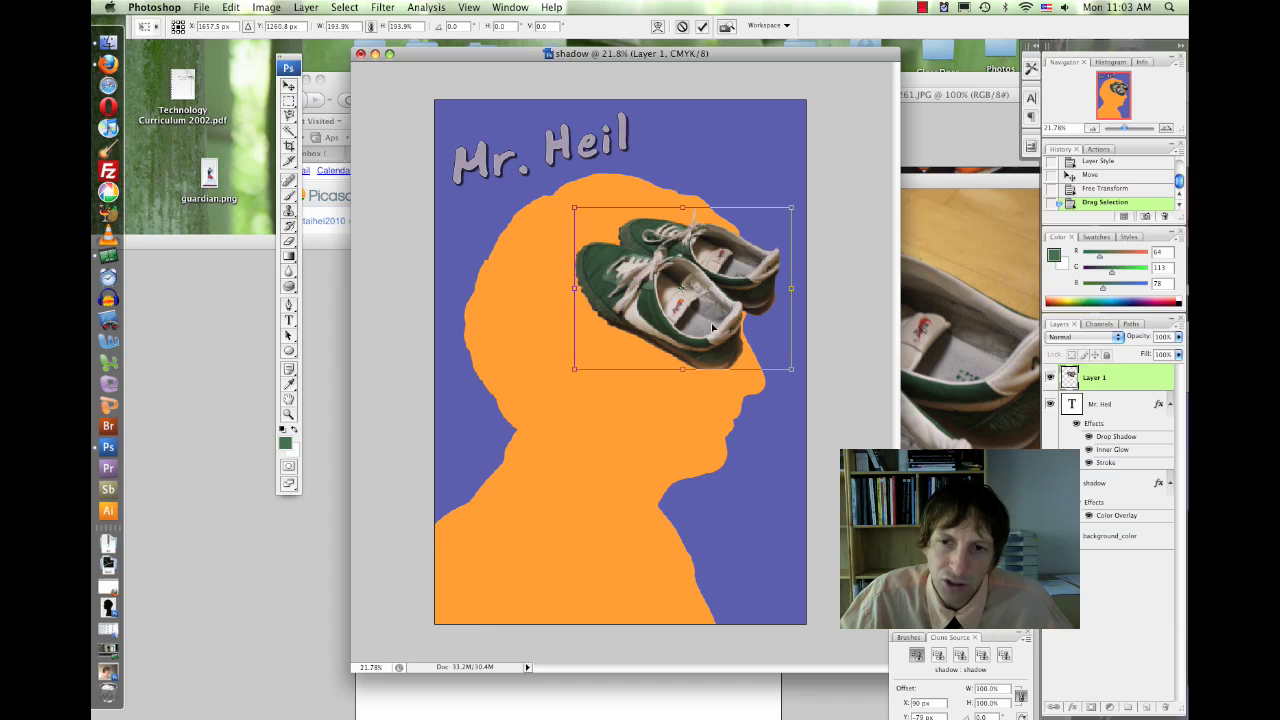
pyautogui.moveTo(712, 328); pyautogui.dragTo(719, 335)
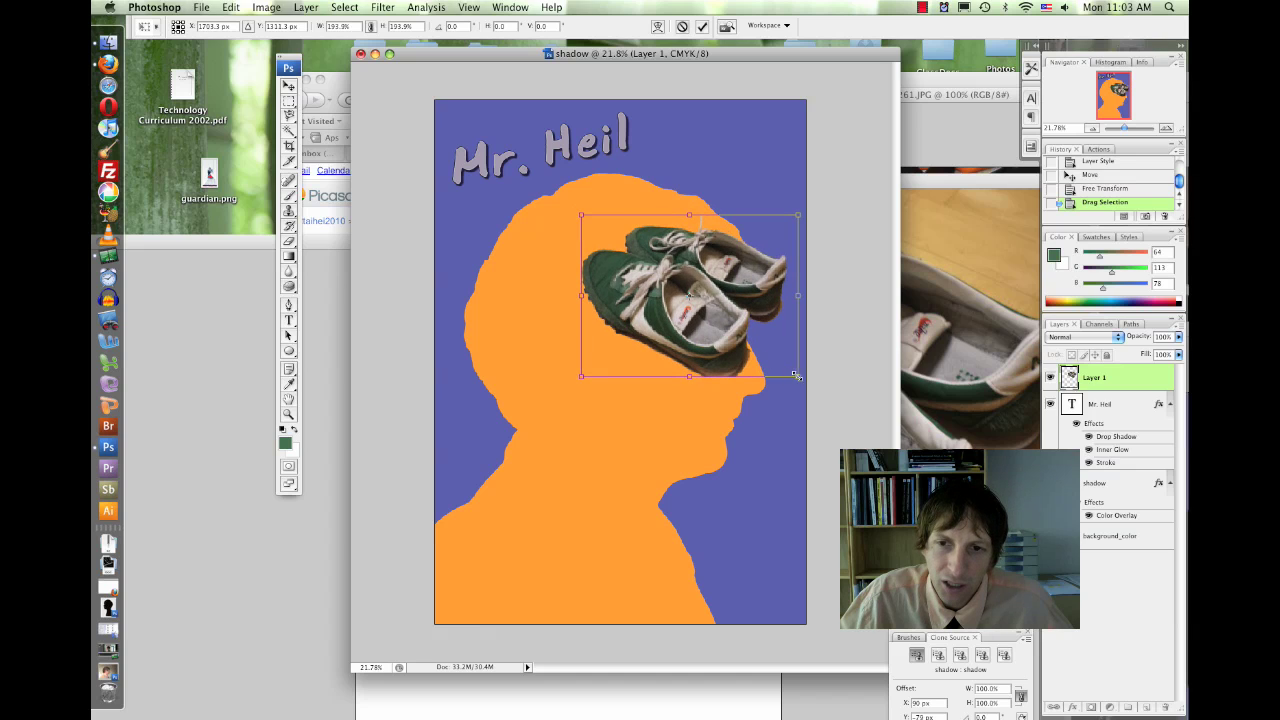
pyautogui.moveTo(796, 376); pyautogui.dragTo(423, 363)
pyautogui.moveTo(540, 386); pyautogui.dragTo(577, 352)
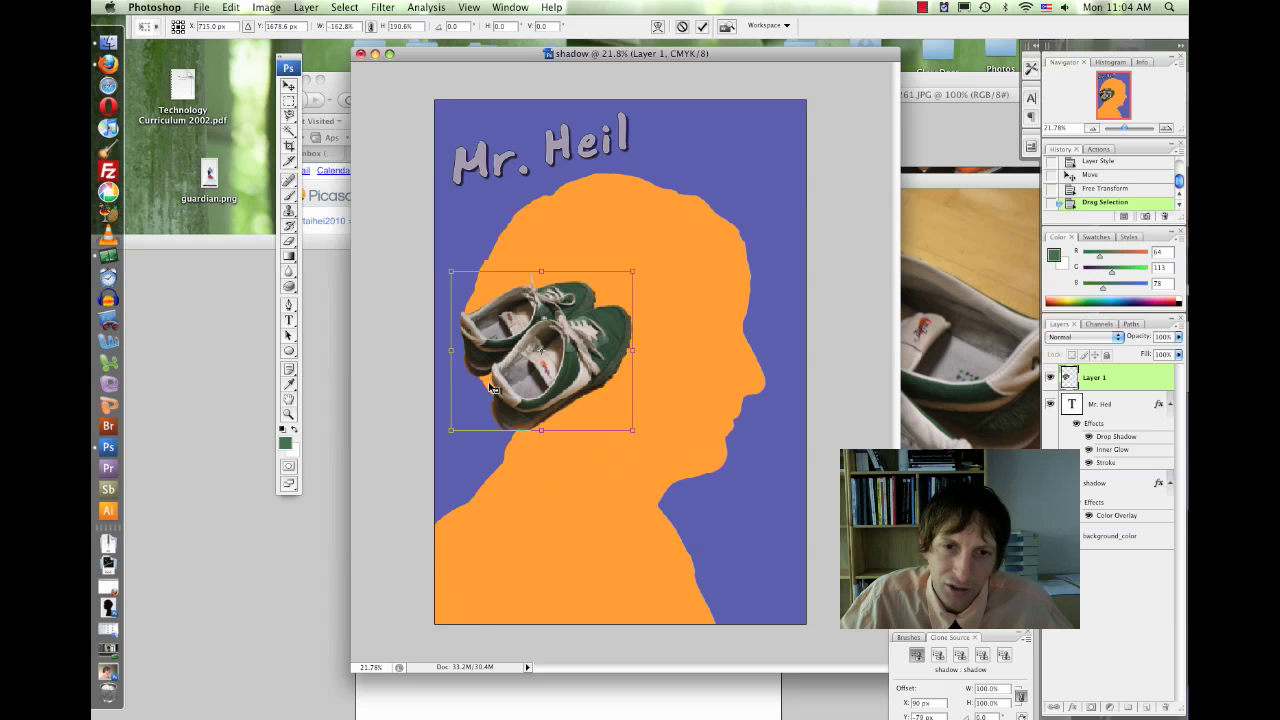
pyautogui.moveTo(501, 381); pyautogui.dragTo(492, 389)
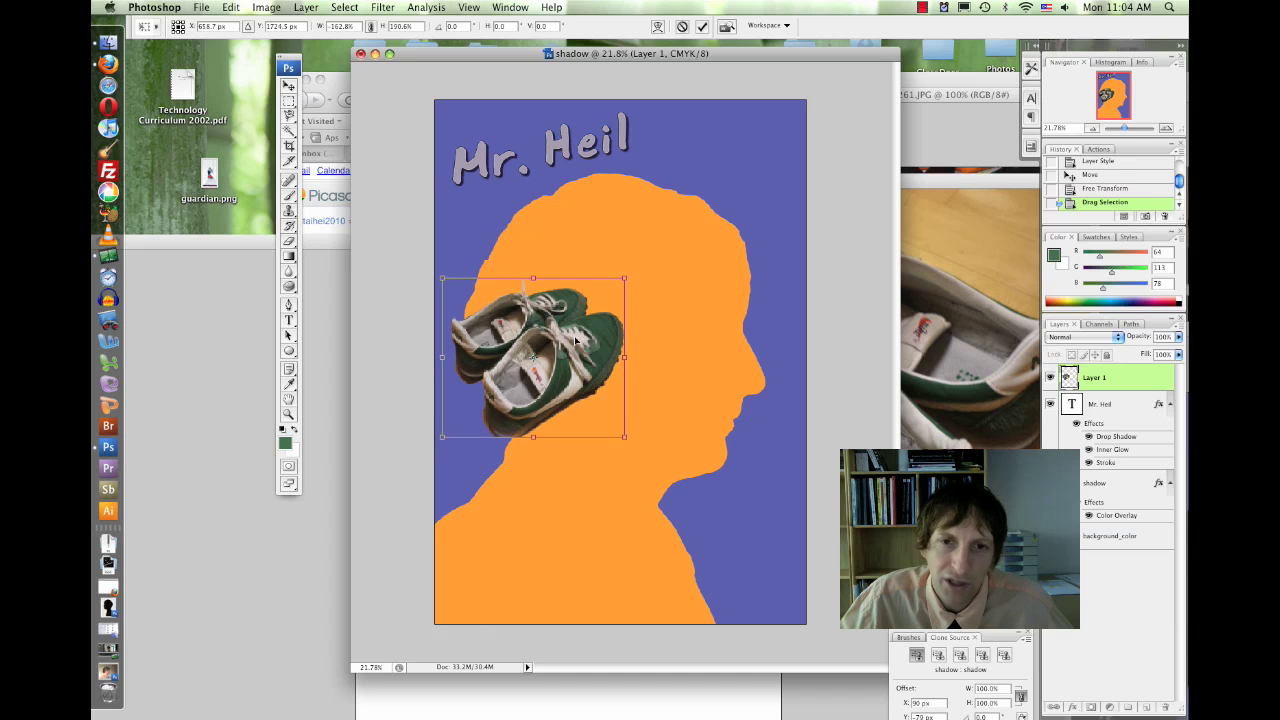
pyautogui.press('Return')
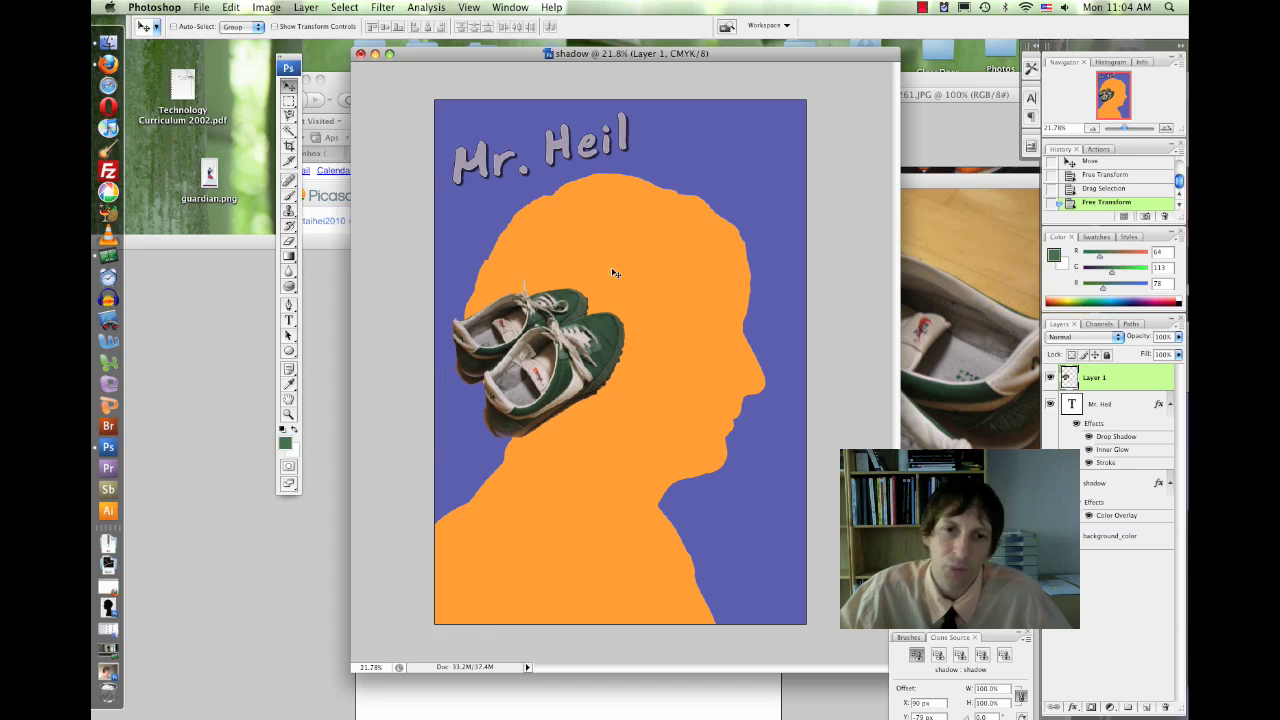
# Nudge the shoes slightly left and load the head silhouette outline as a selection.
pyautogui.hotkey('shift', 'Left')
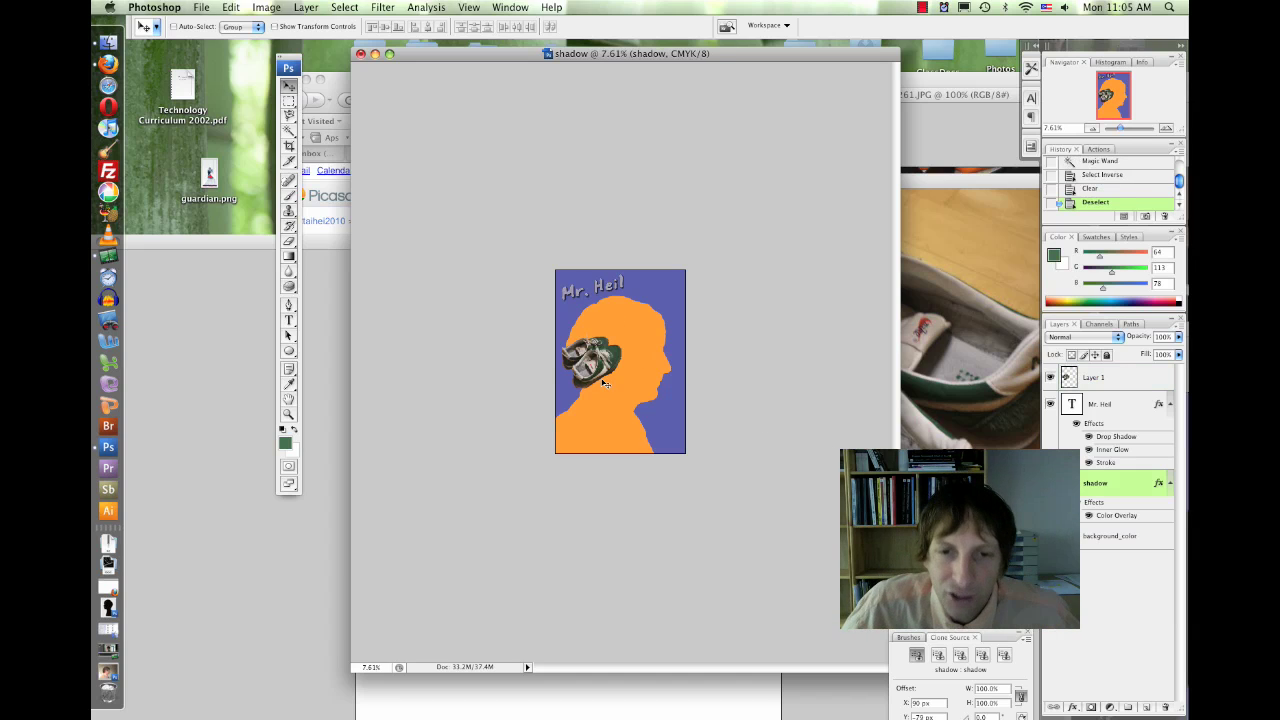
pyautogui.scroll(5, 660, 412)
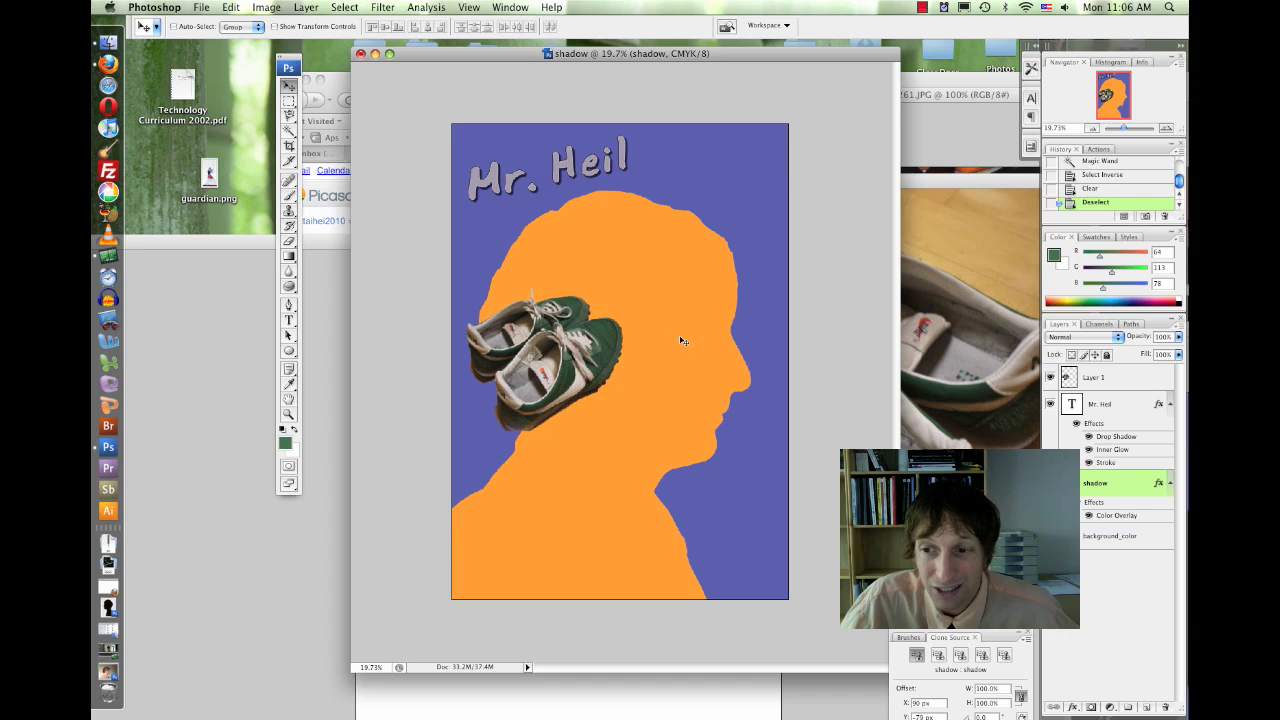
pyautogui.click(347, 8)
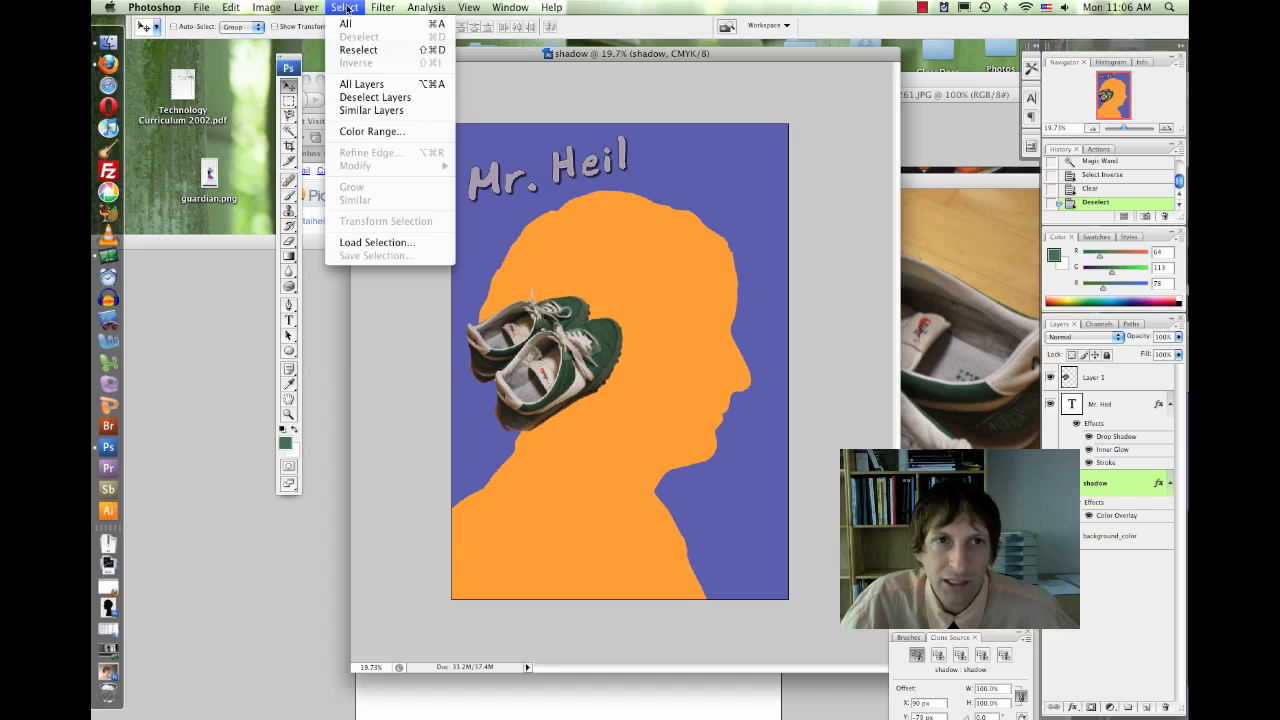
pyautogui.click(377, 242)
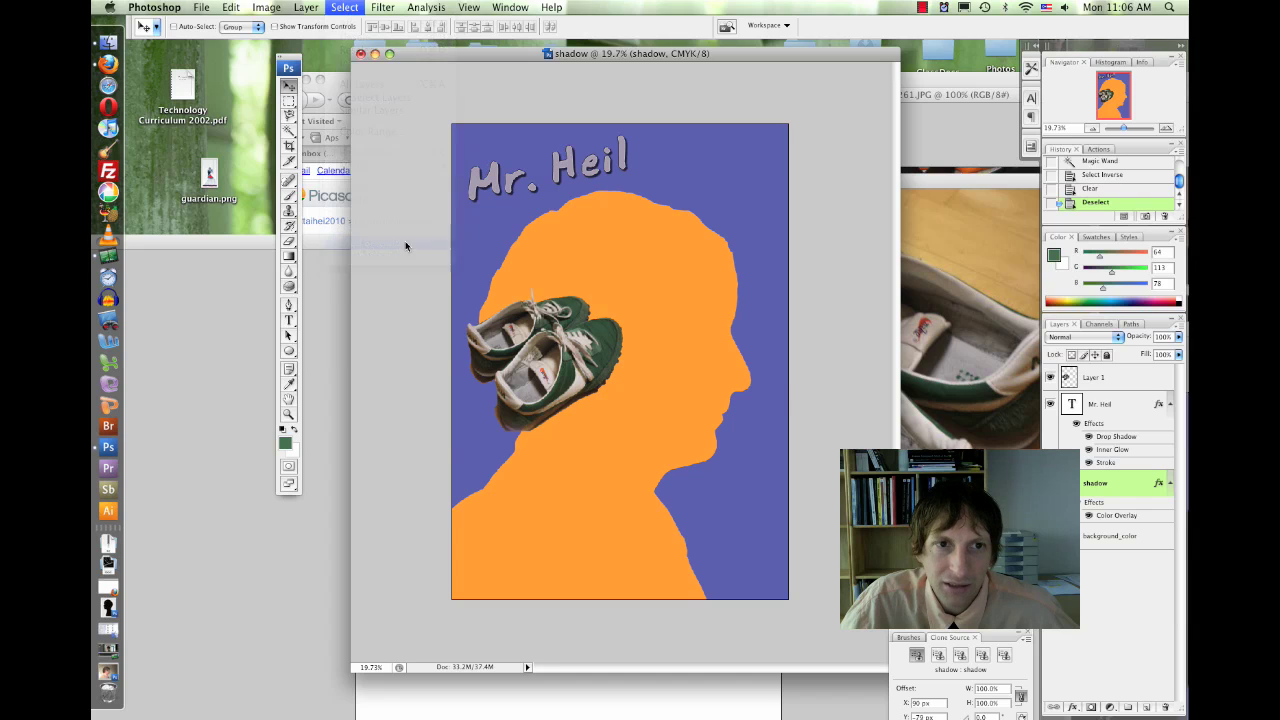
pyautogui.click(671, 238)
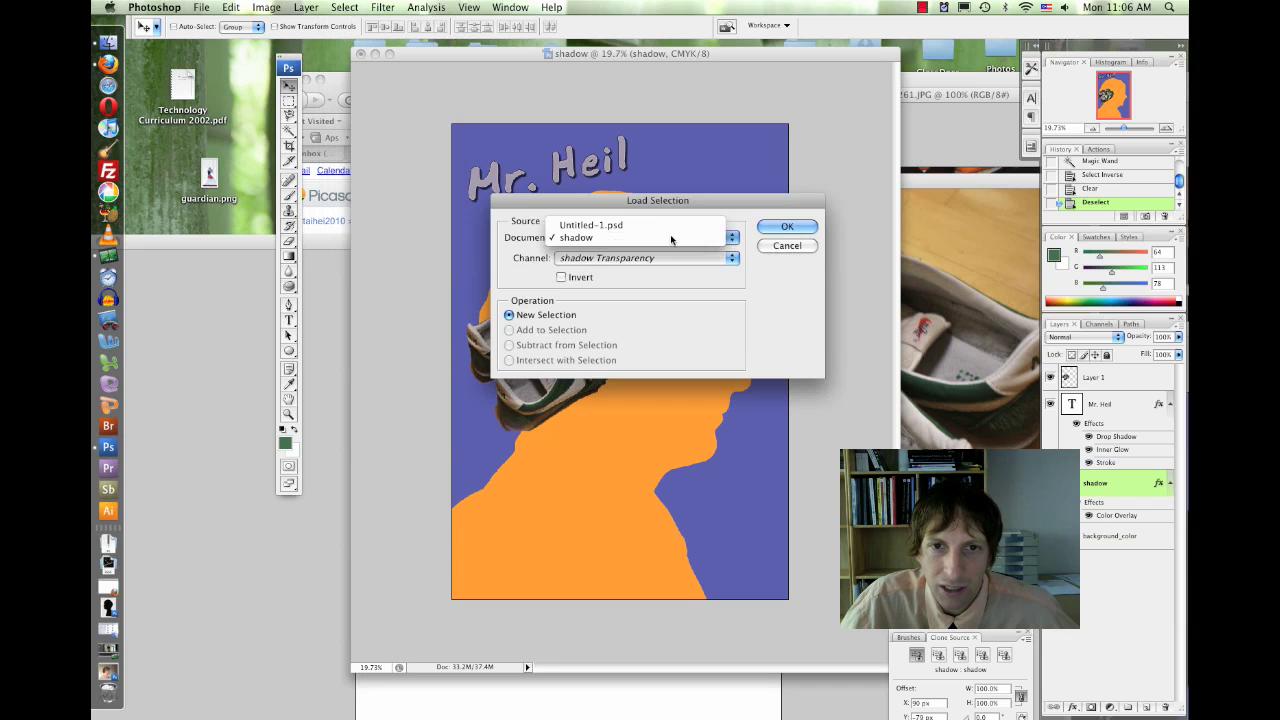
pyautogui.click(783, 227)
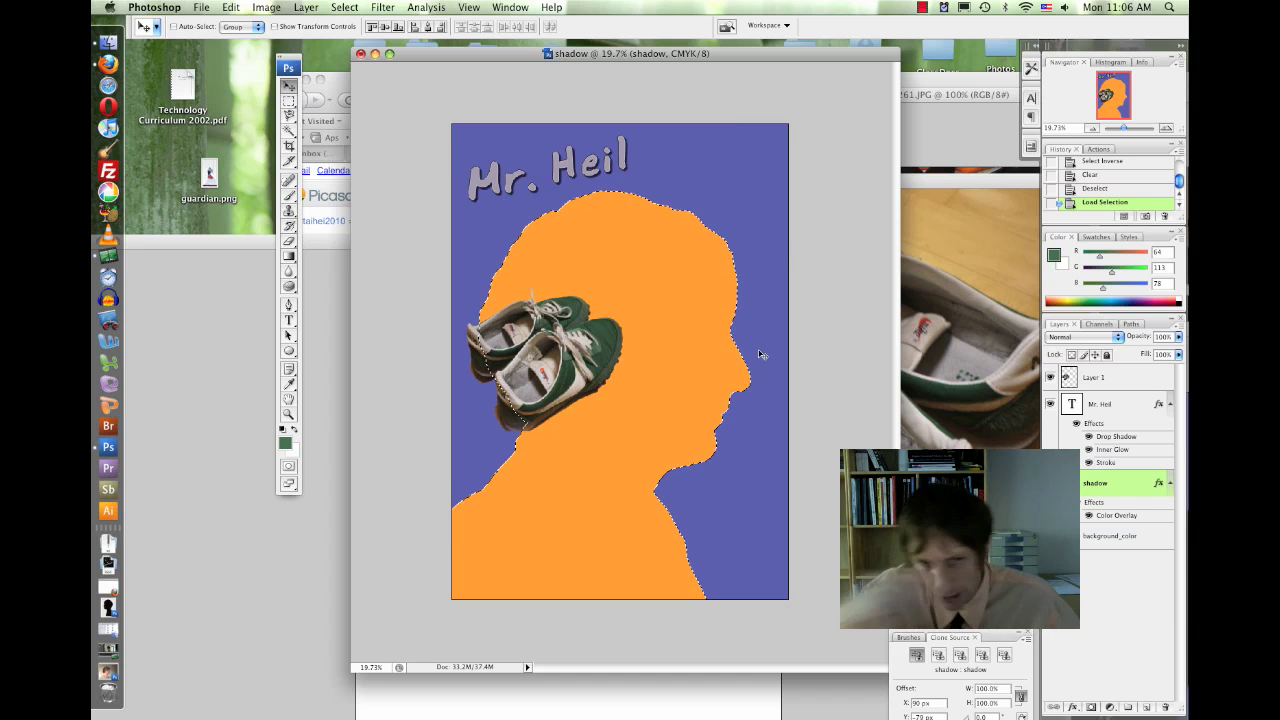
# On the shoes layer, try deleting and colour-inverting the pixels, undoing both.
pyautogui.click(1100, 378)
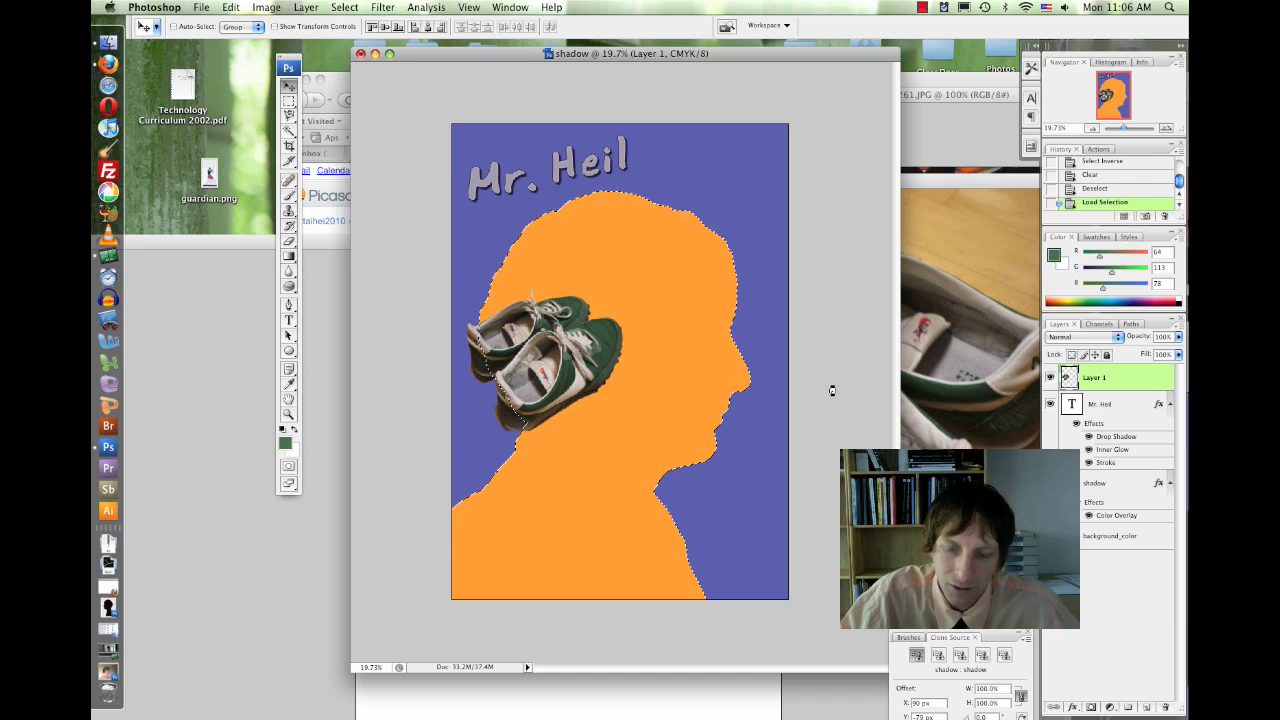
pyautogui.press('Delete')
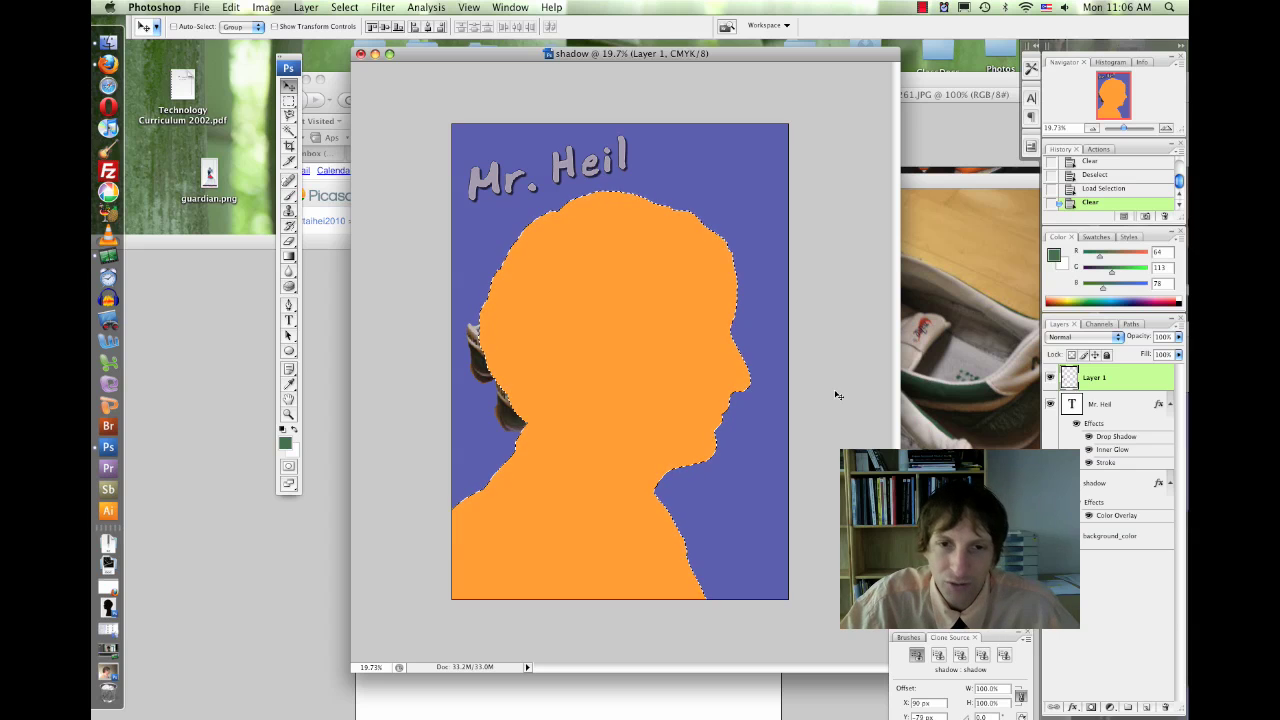
pyautogui.press('super+z')
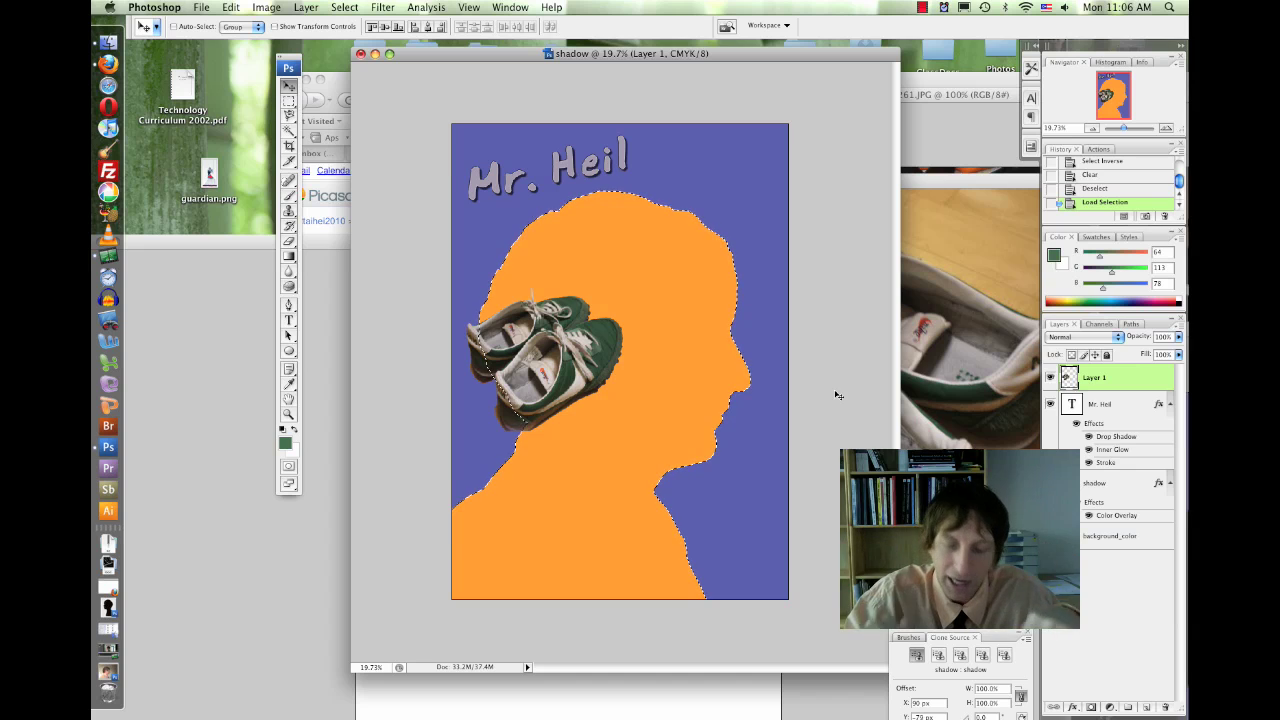
pyautogui.press('super+i')
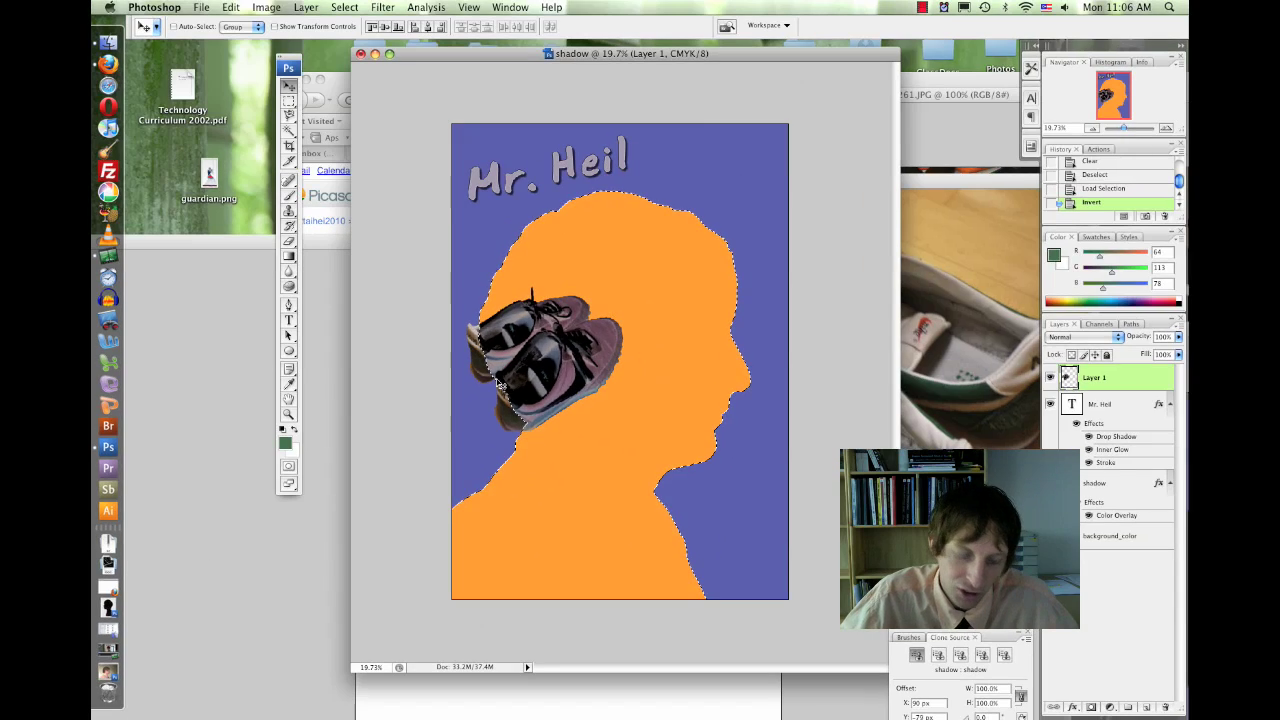
pyautogui.press('super+z')
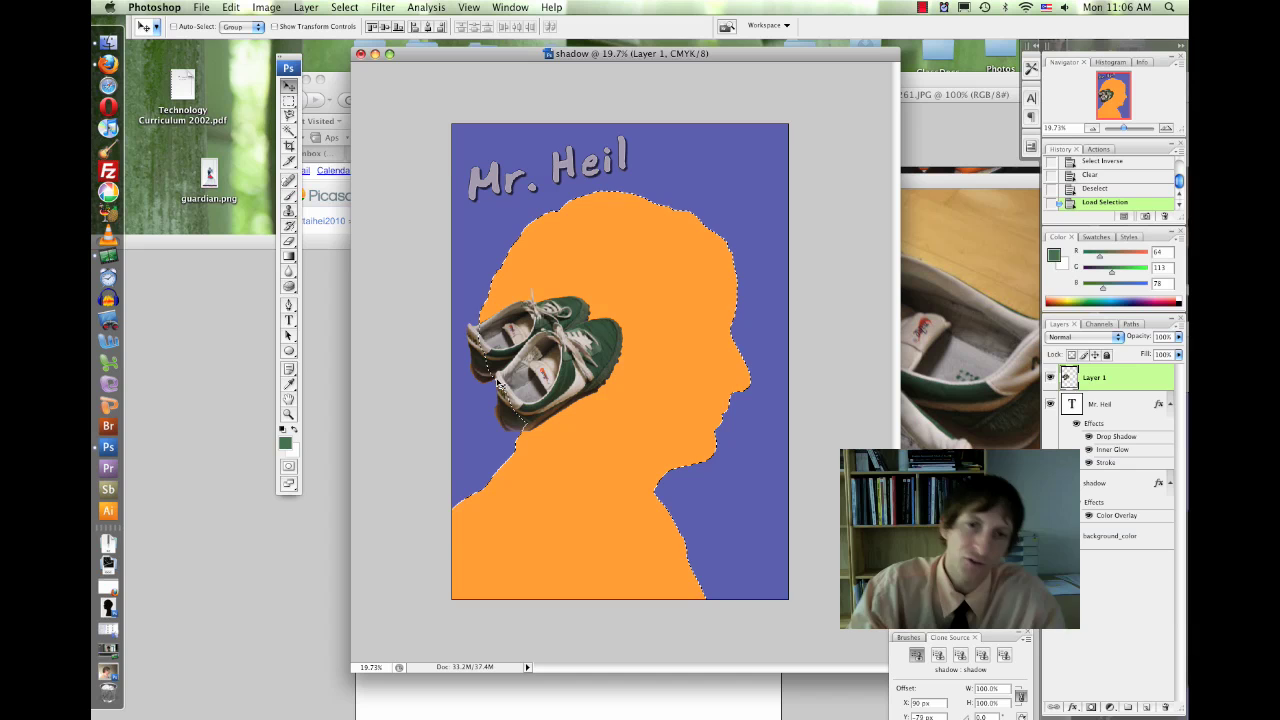
# Delete the shoe pixels outside the head silhouette, deselect, and switch to Firefox.
pyautogui.press('shift+super+i')
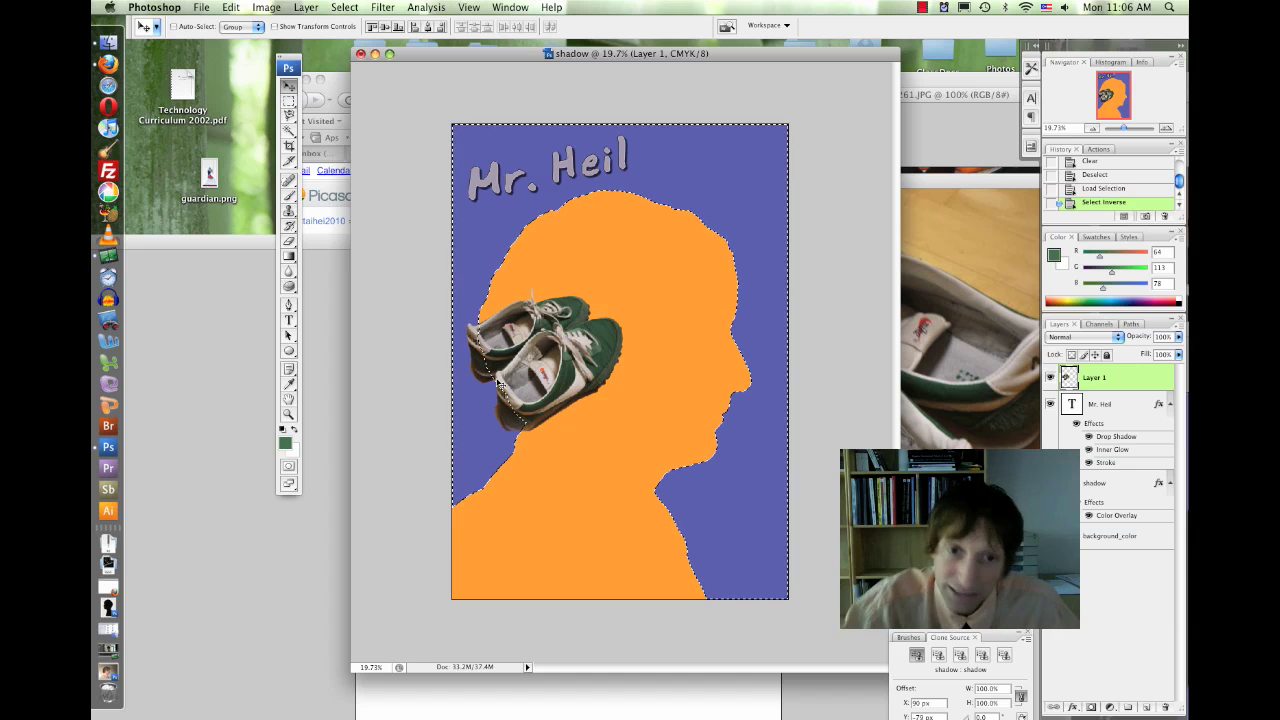
pyautogui.press('Delete')
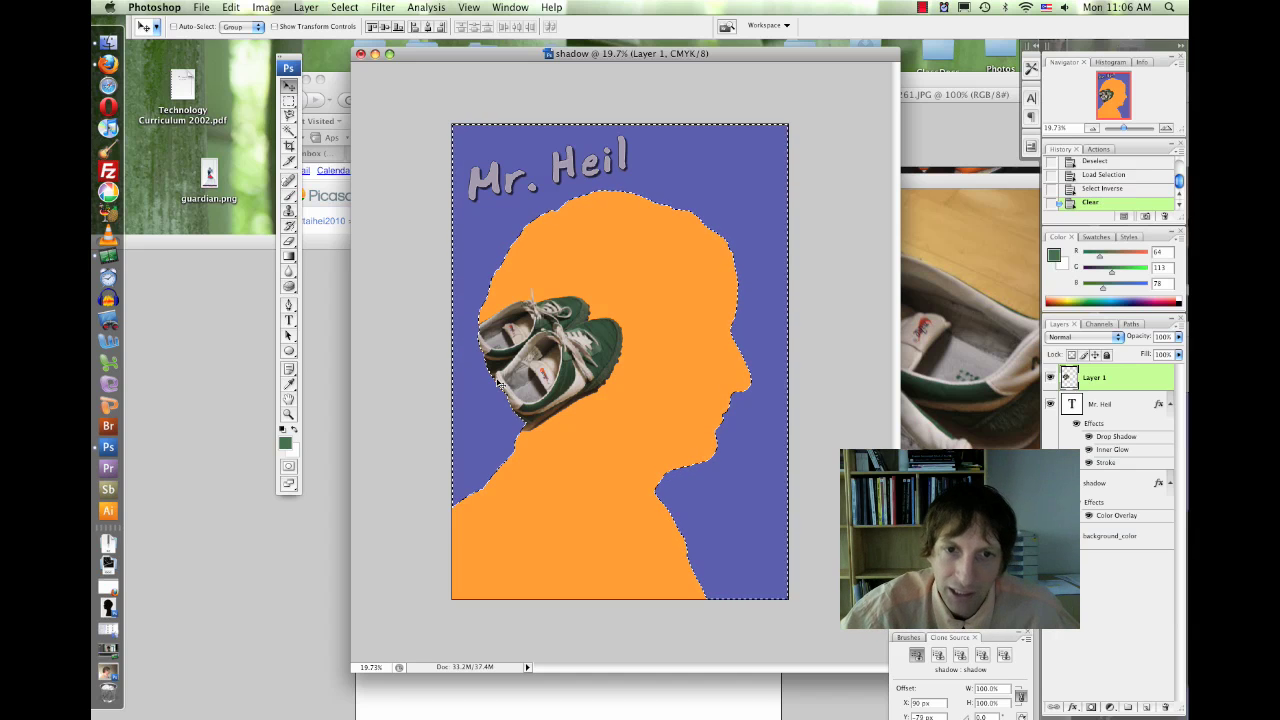
pyautogui.press('super+d')
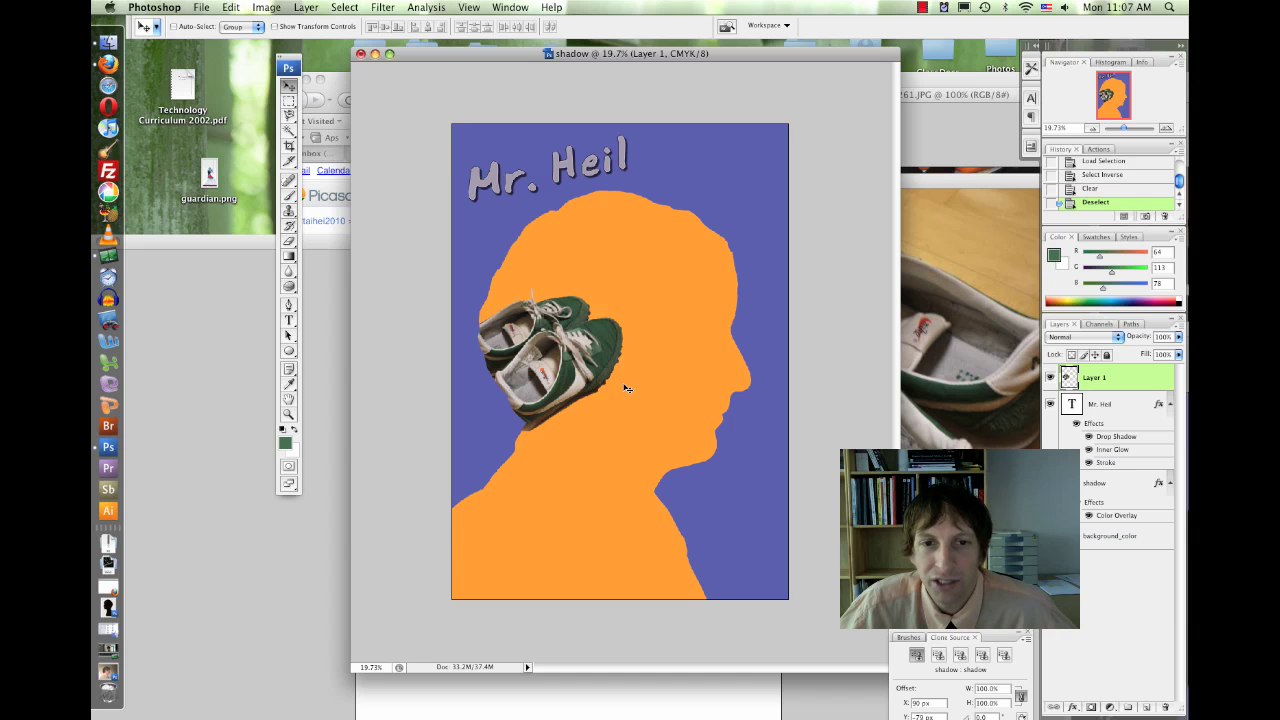
pyautogui.click(940, 141)
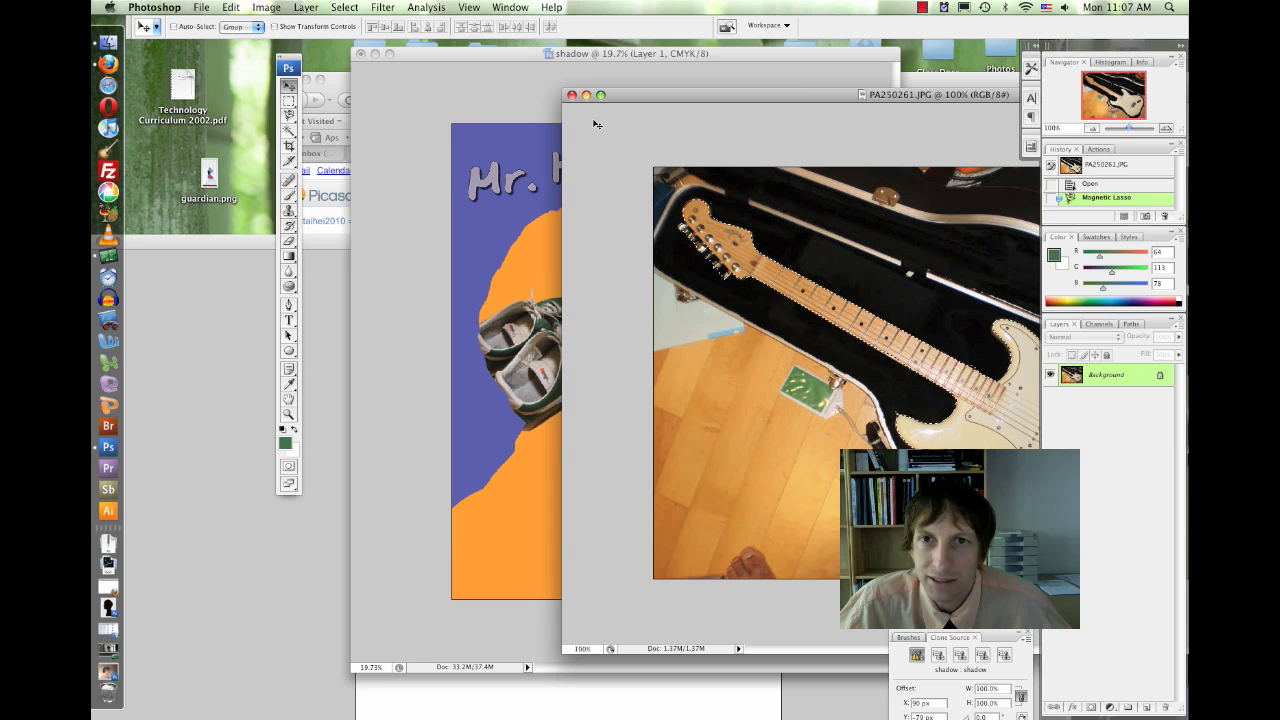
pyautogui.press('super+Tab')
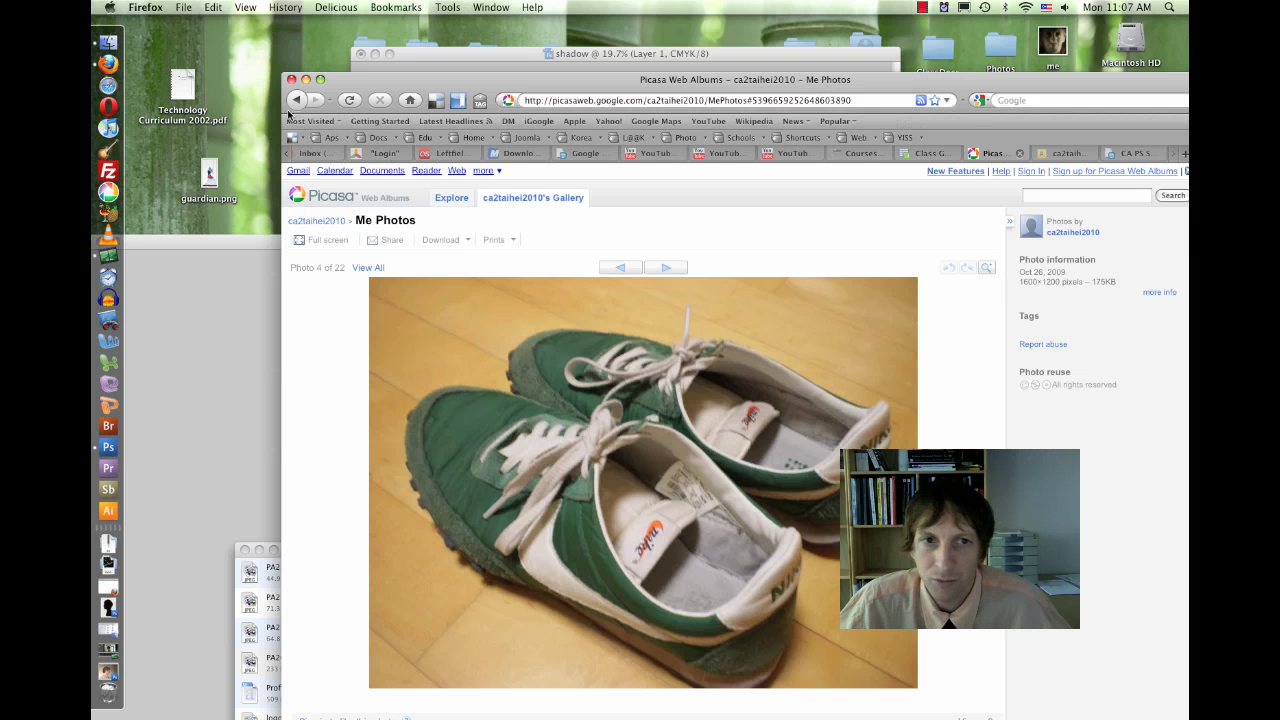
# Reload the Me Photos album, open the band photo, and reveal the desktop.
pyautogui.click(367, 267)
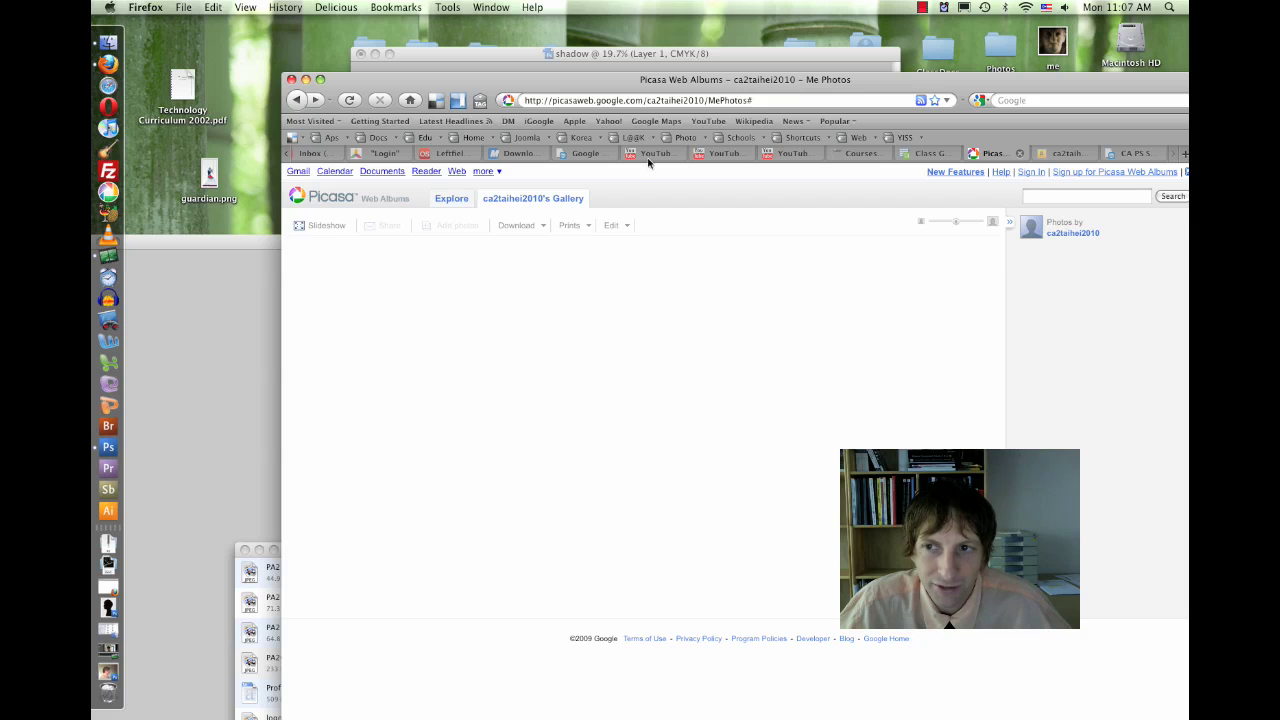
pyautogui.moveTo(659, 86); pyautogui.dragTo(594, 29)
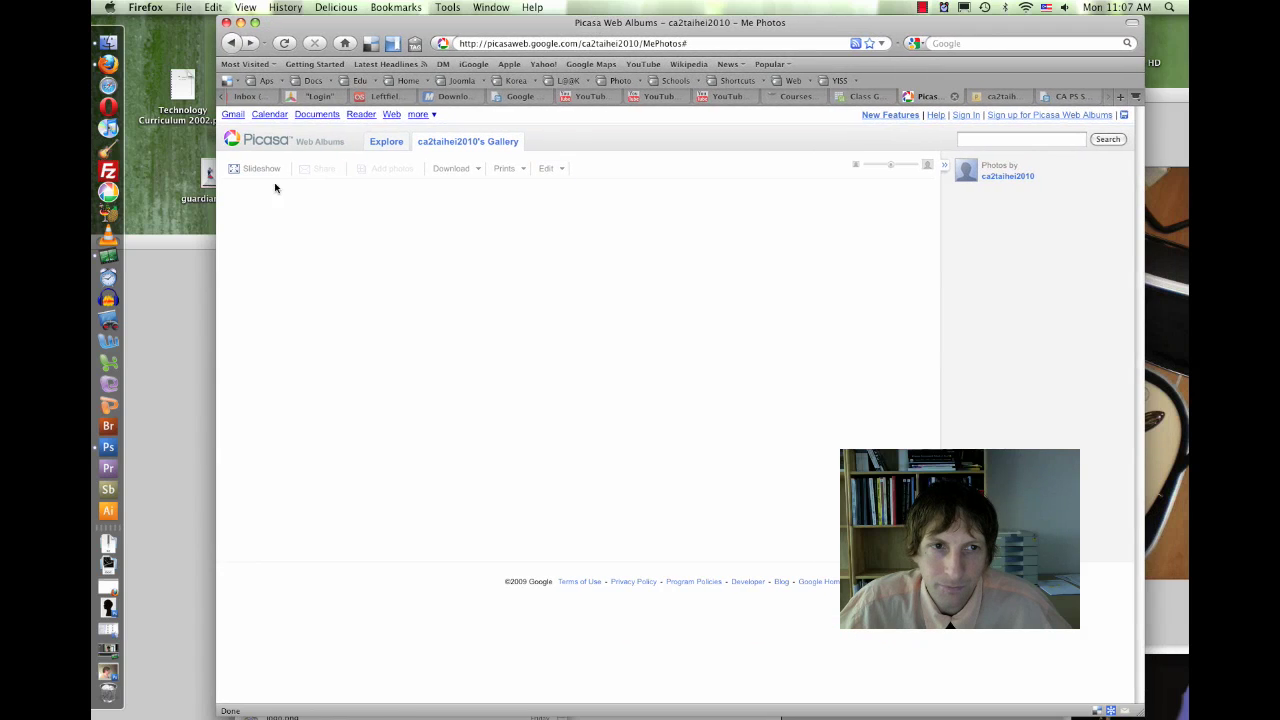
pyautogui.click(453, 143)
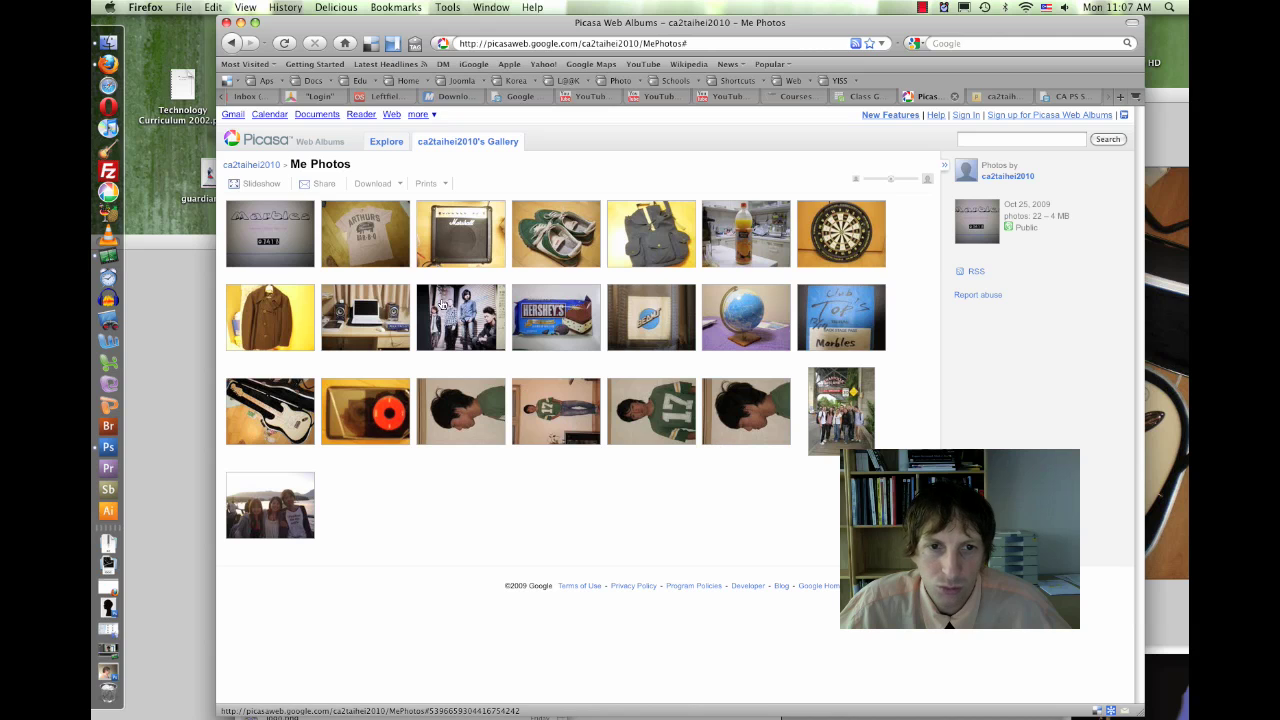
pyautogui.click(456, 327)
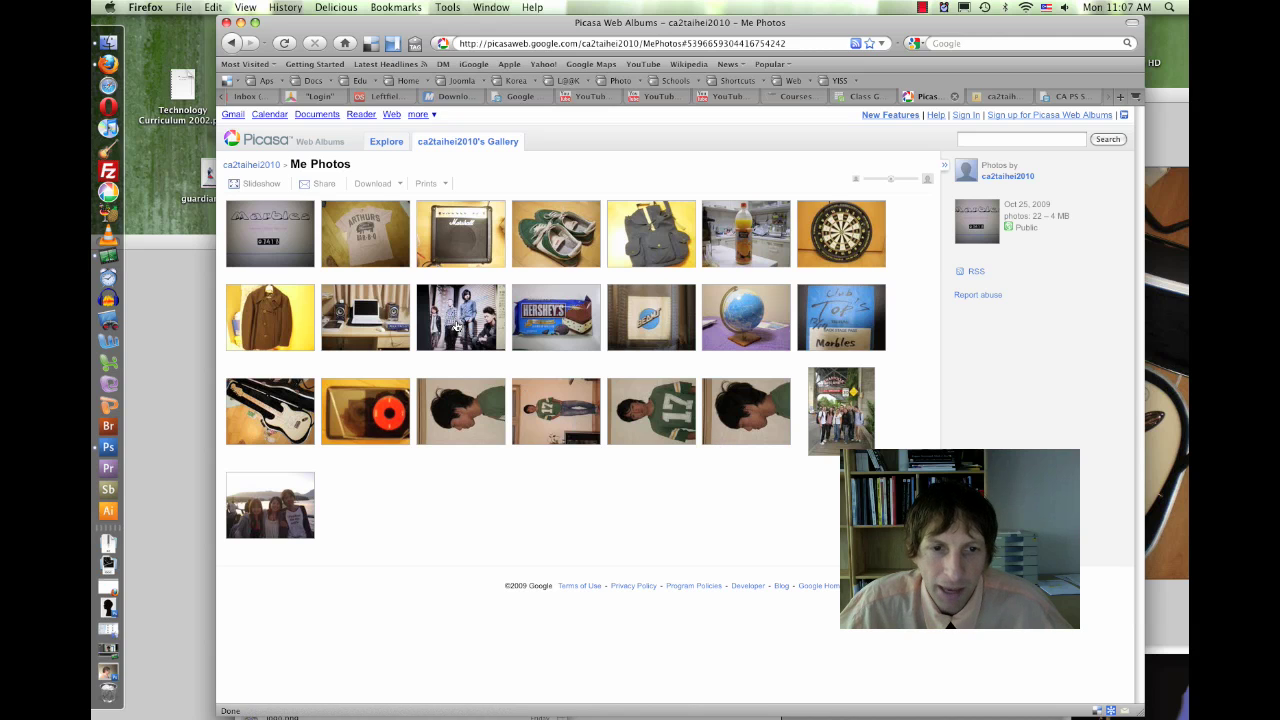
pyautogui.press('F11')
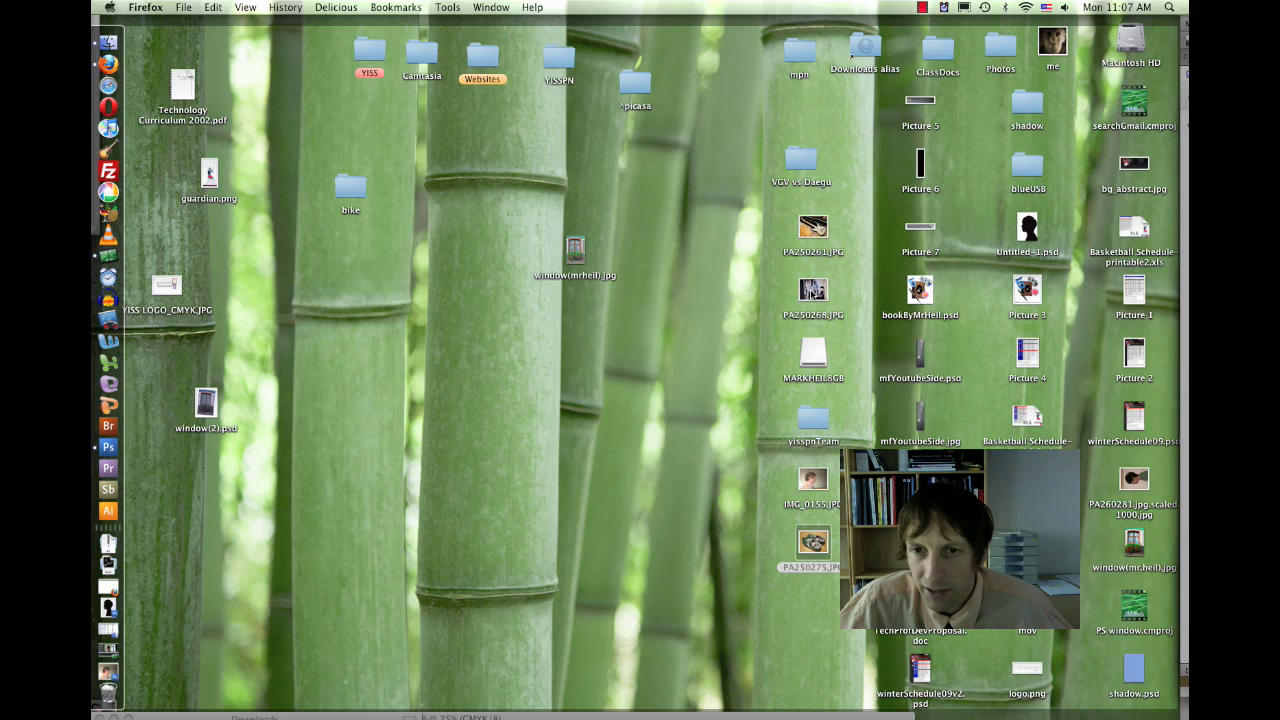
# Open PA250268.JPG in Photoshop and draw a soft-edged selection around the band.
pyautogui.moveTo(813, 290); pyautogui.dragTo(108, 447)
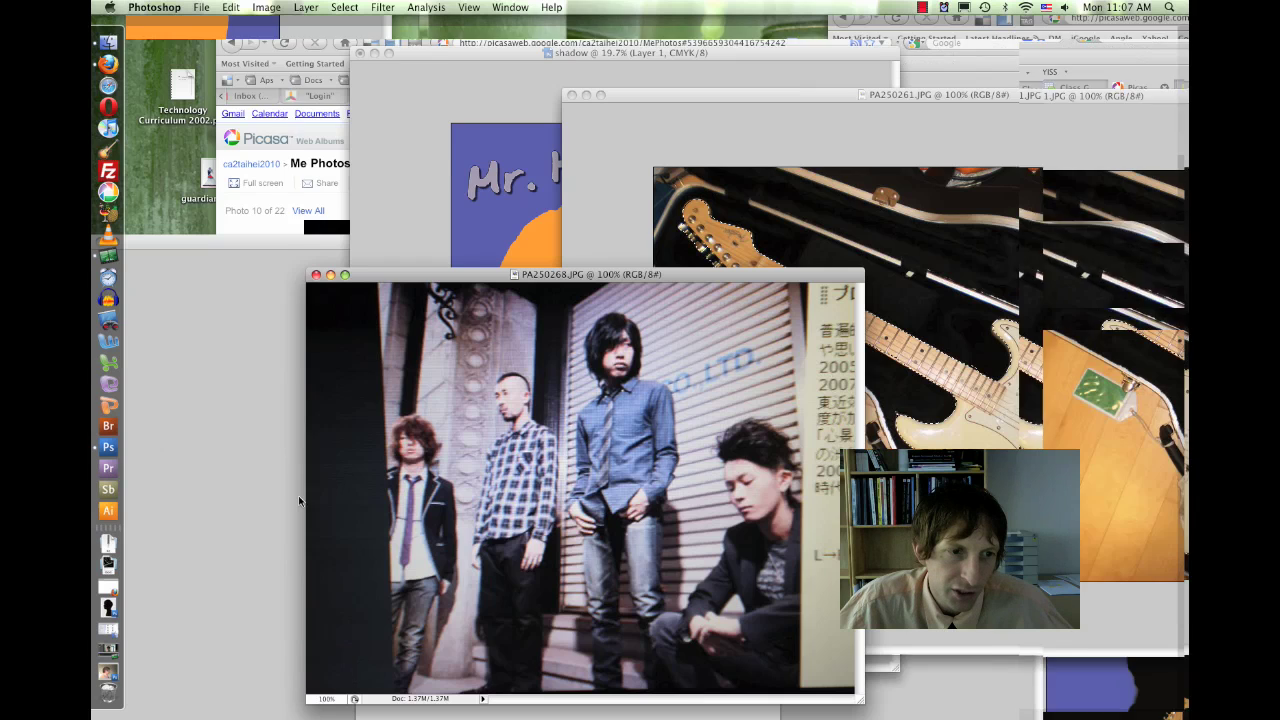
pyautogui.moveTo(704, 275); pyautogui.dragTo(772, 136)
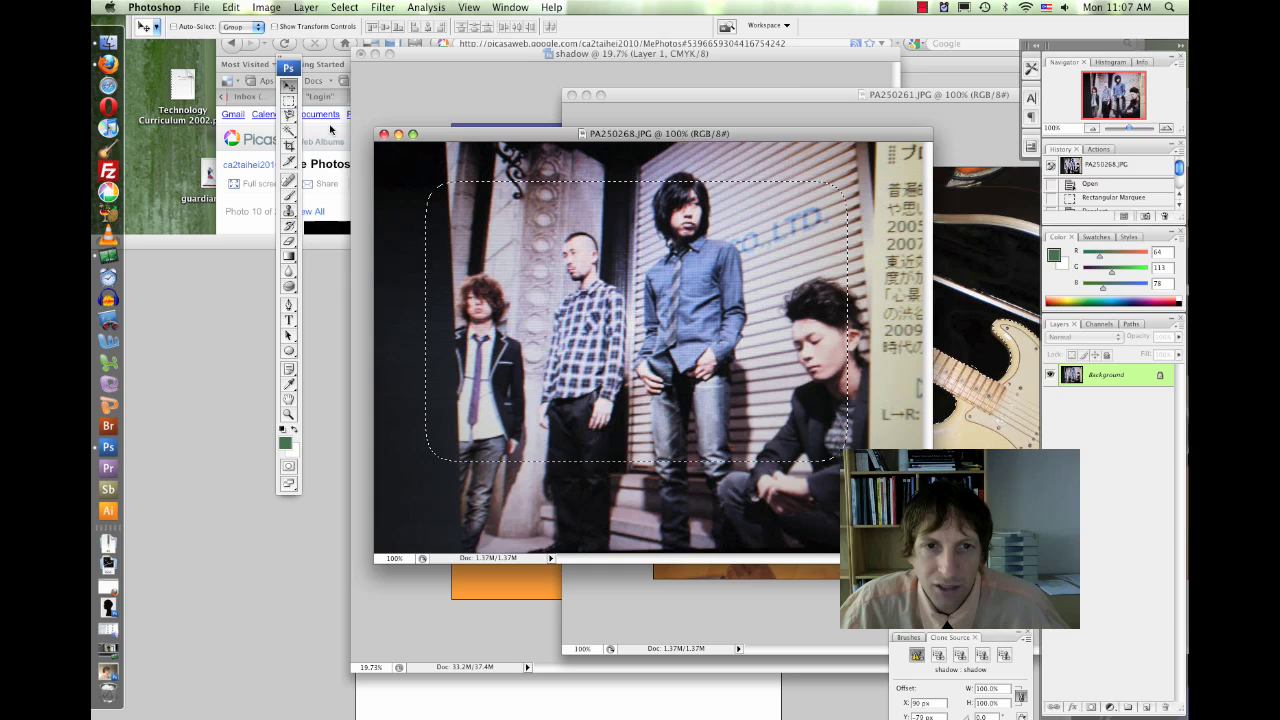
pyautogui.click(289, 101)
pyautogui.moveTo(420, 187); pyautogui.dragTo(484, 245)
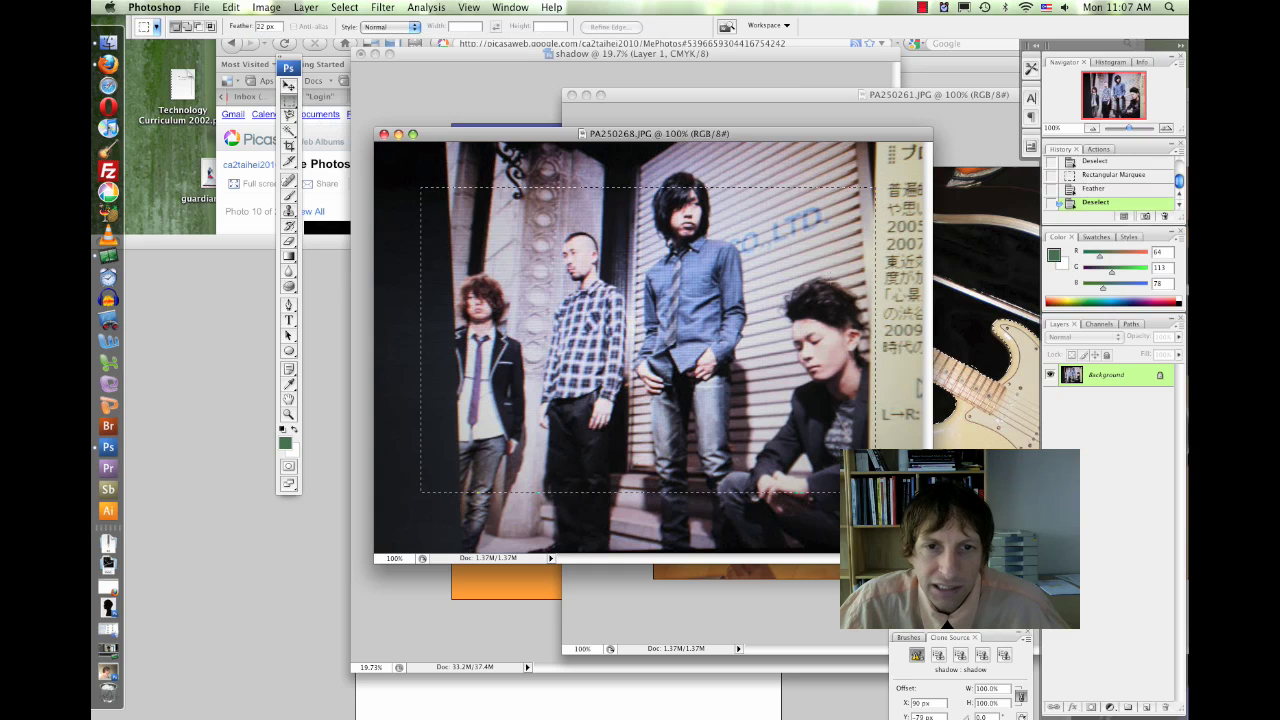
pyautogui.moveTo(838, 487); pyautogui.dragTo(838, 487)
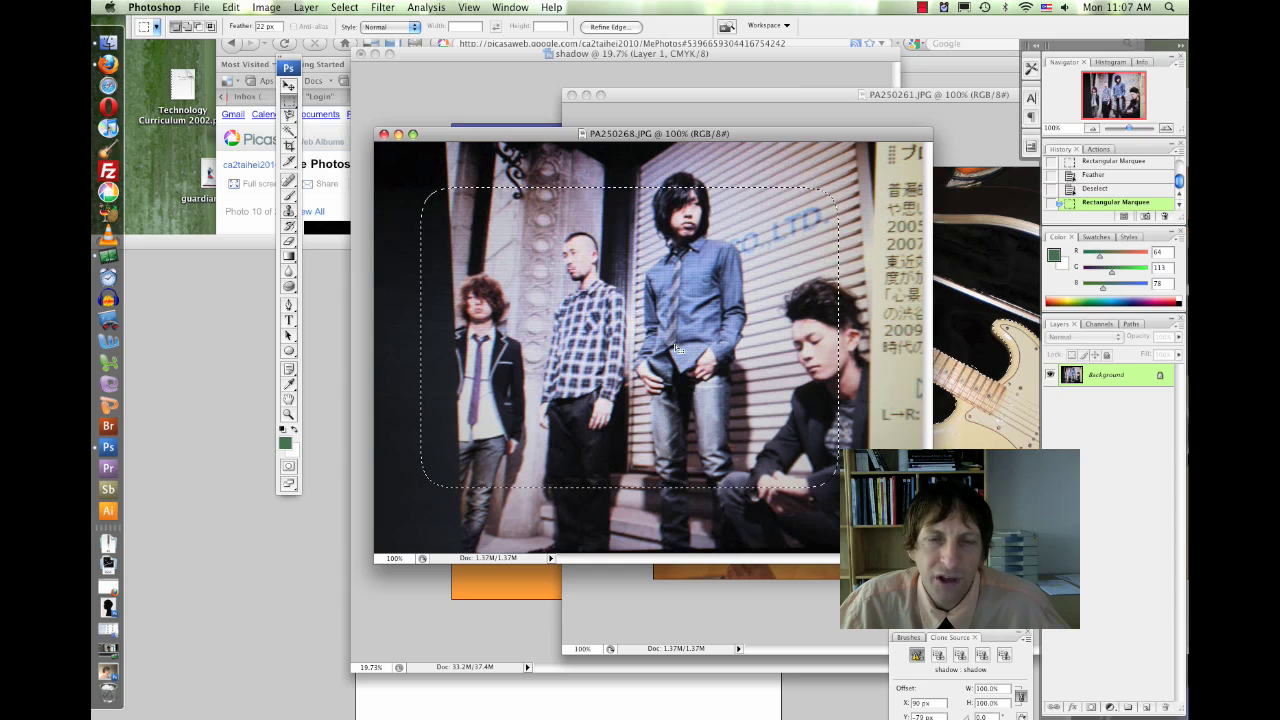
# Try moving the selected band pixels, then undo the move and deselect.
pyautogui.press('v')
pyautogui.moveTo(674, 347); pyautogui.dragTo(676, 379)
pyautogui.press('super+z')
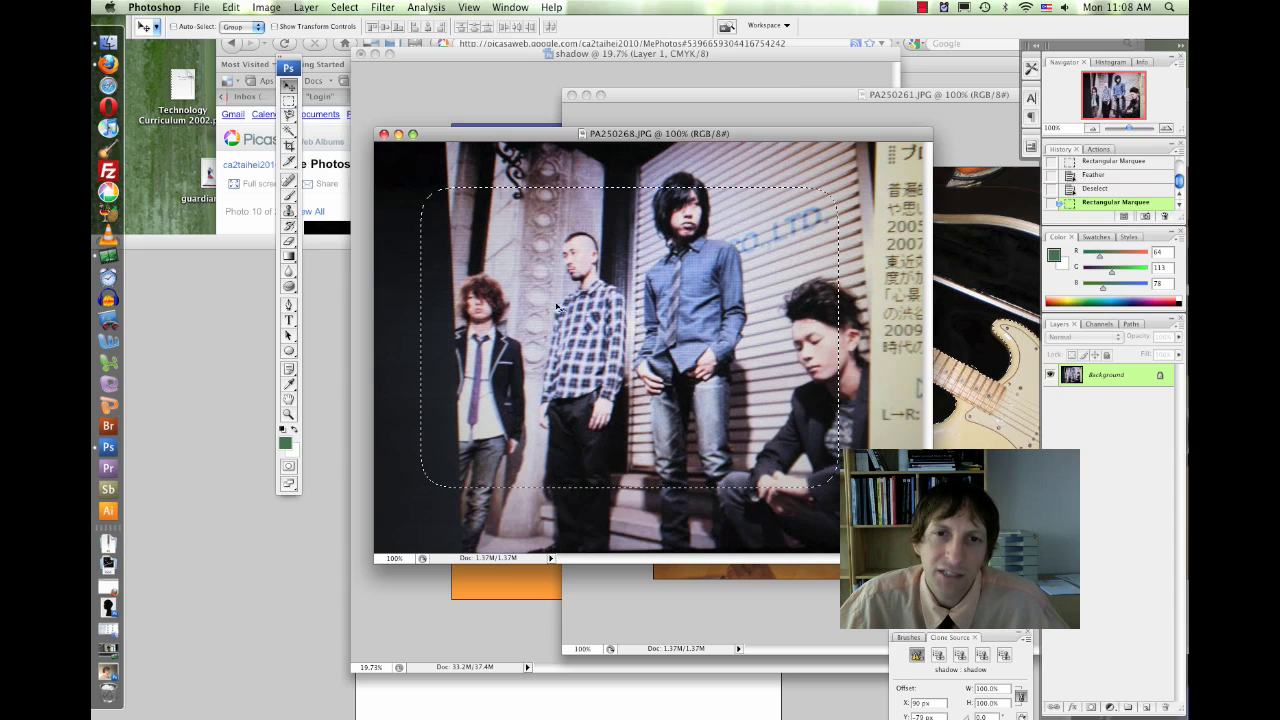
pyautogui.press('super+d')
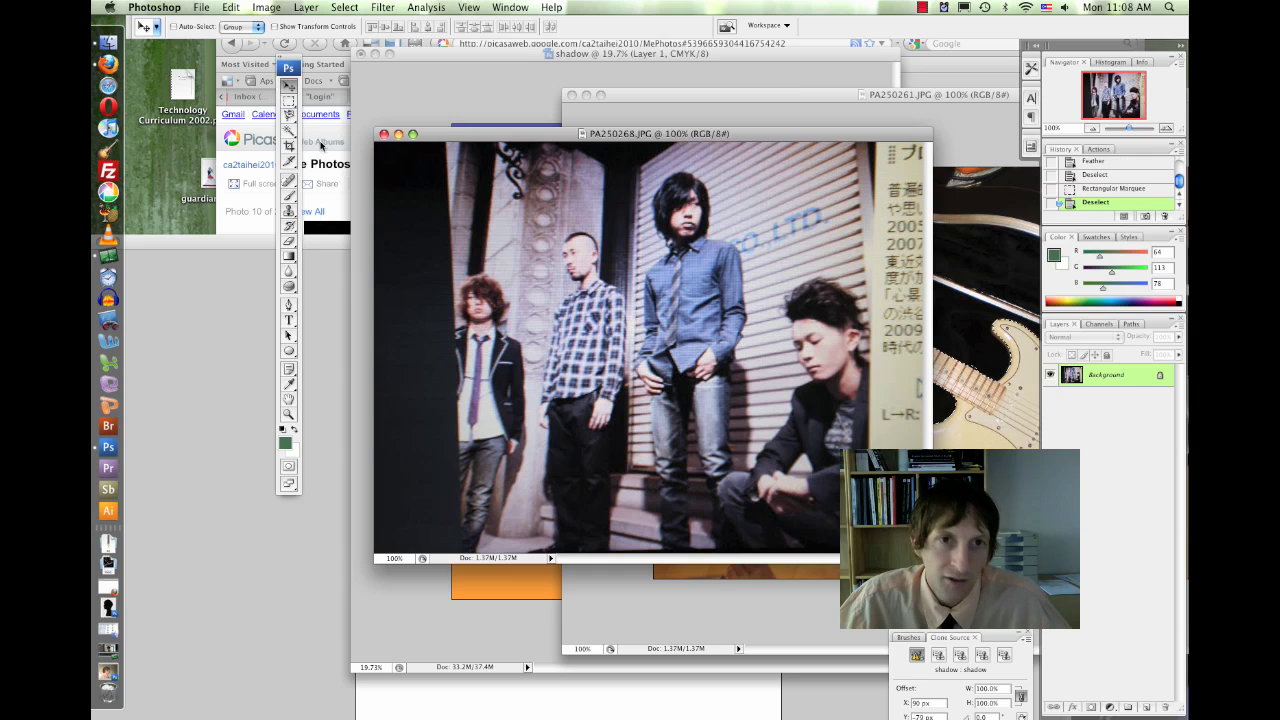
pyautogui.click(287, 102)
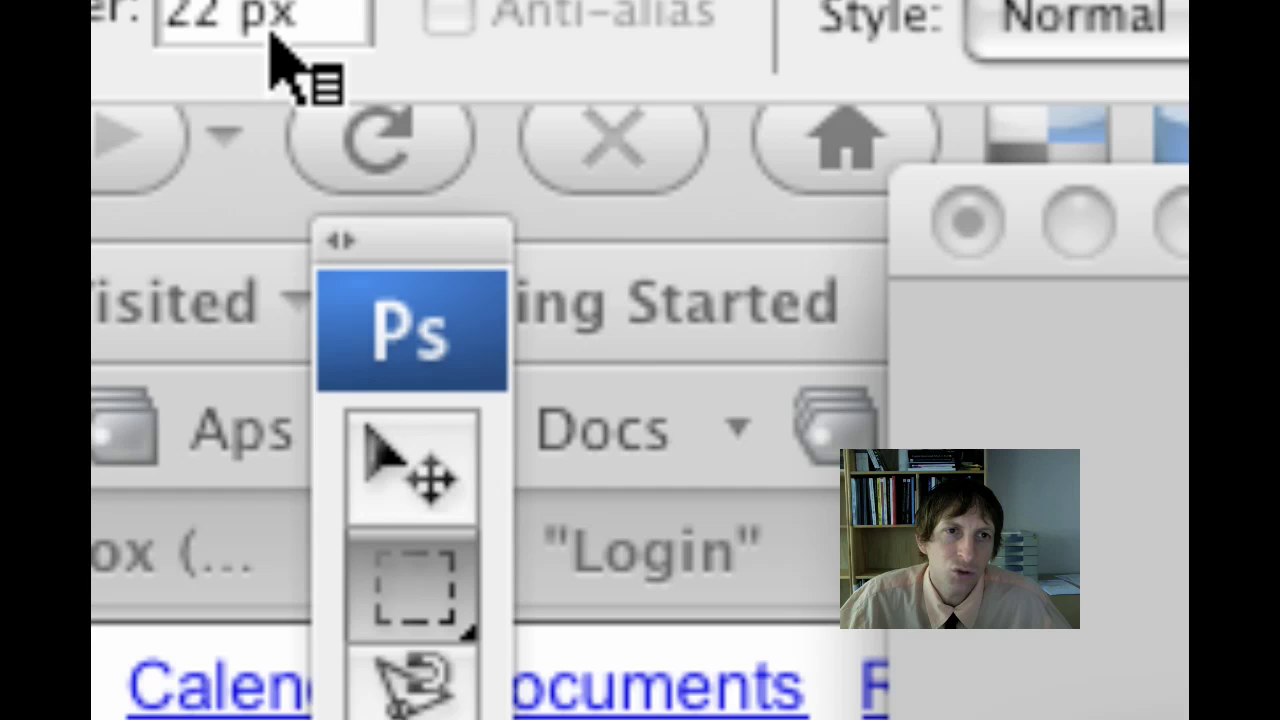
# Try moving a hard-edged band selection, then undo the move and deselect.
pyautogui.doubleClick(225, 28)
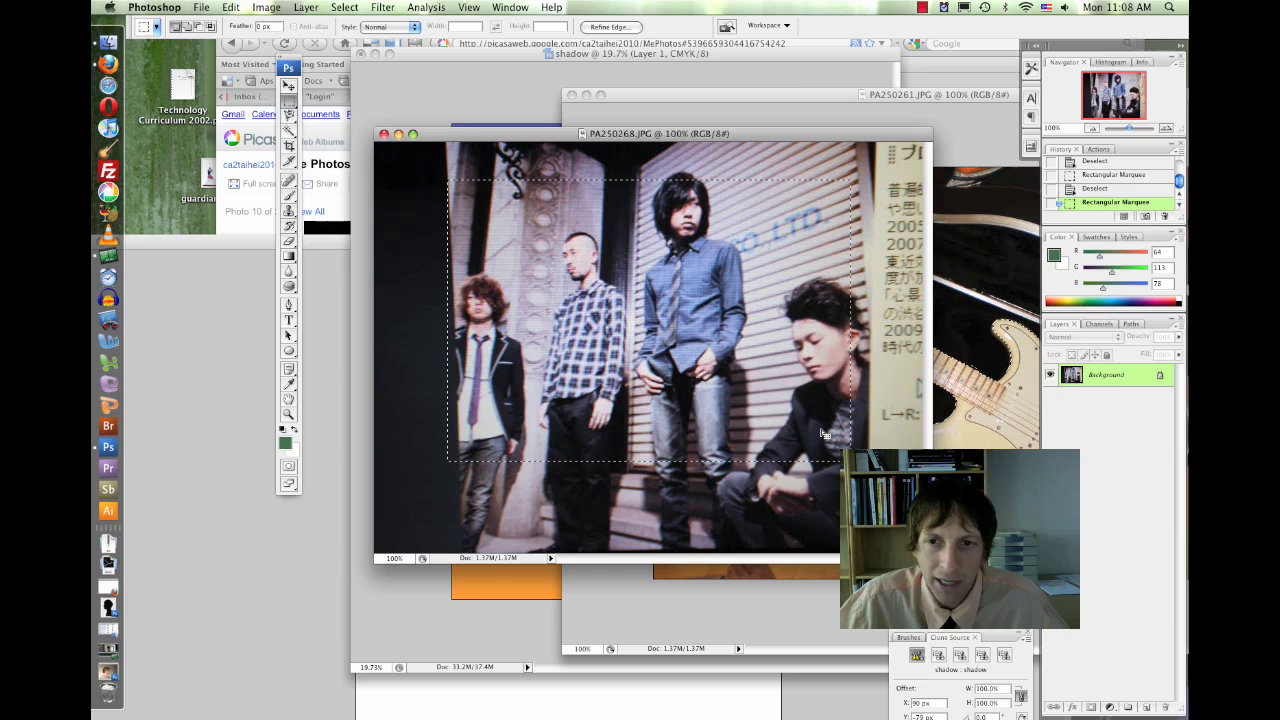
pyautogui.press('v')
pyautogui.moveTo(686, 360); pyautogui.dragTo(688, 328)
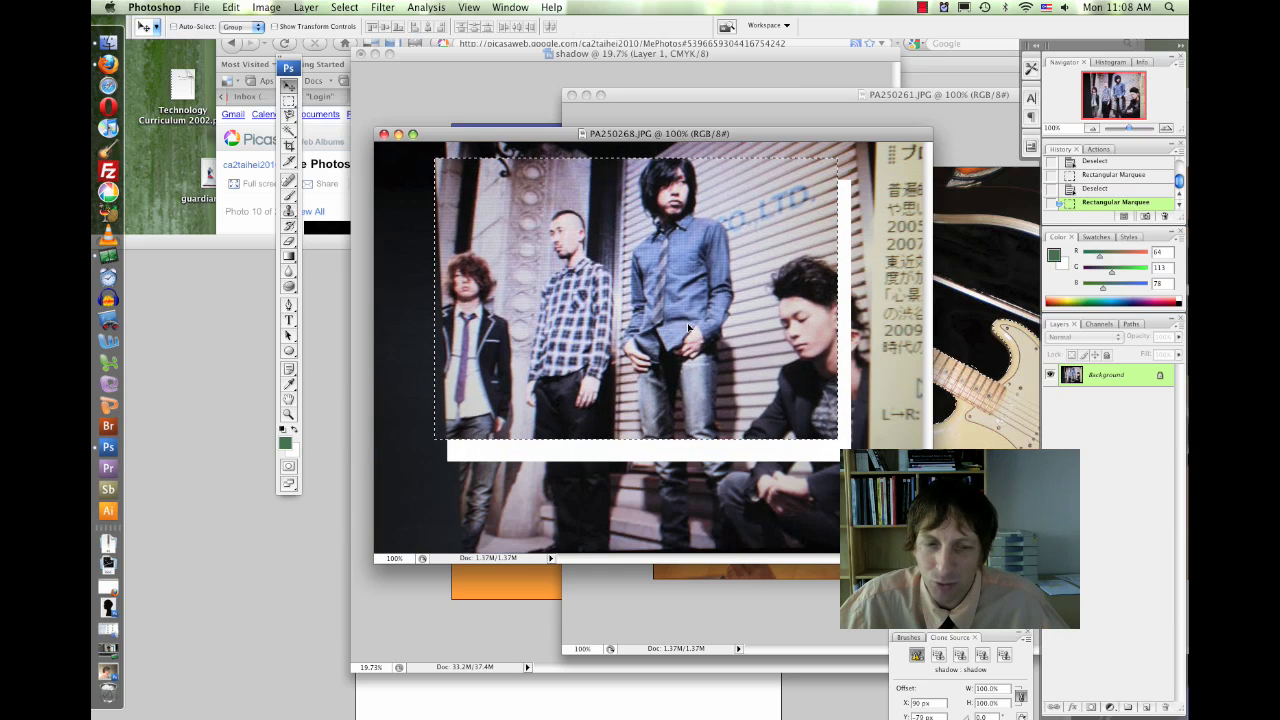
pyautogui.press('super+z')
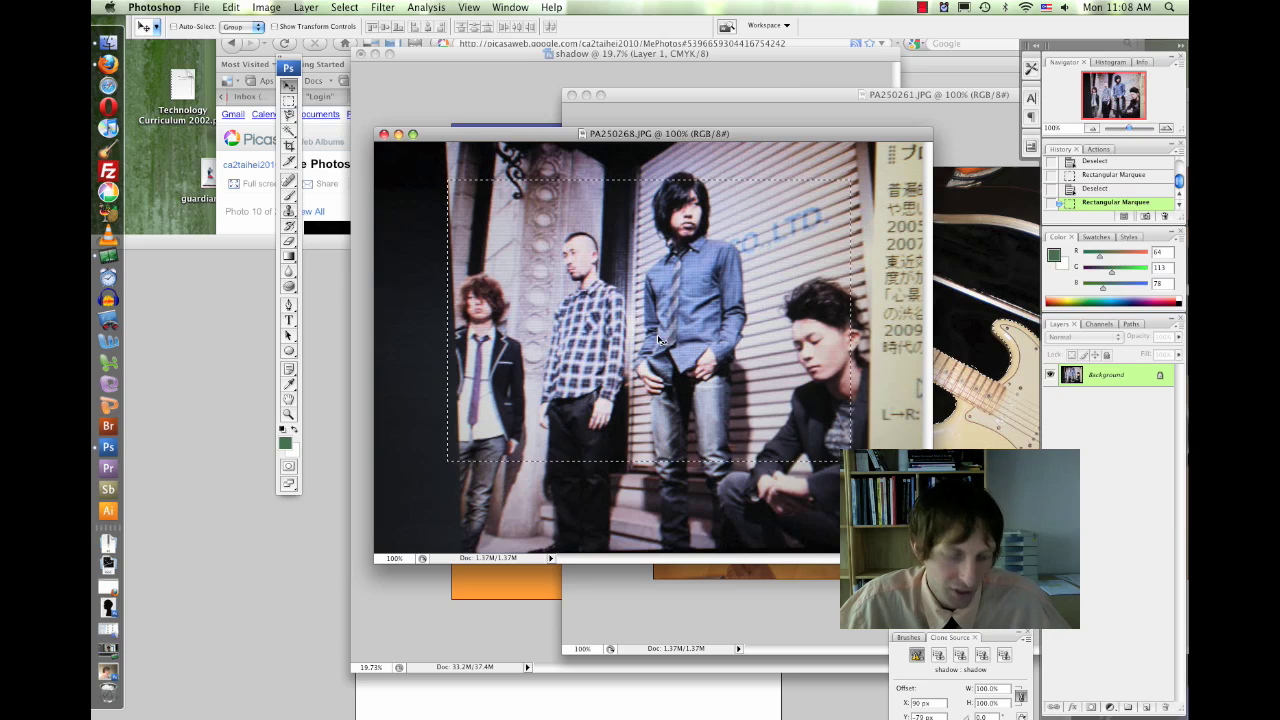
pyautogui.press('super+d')
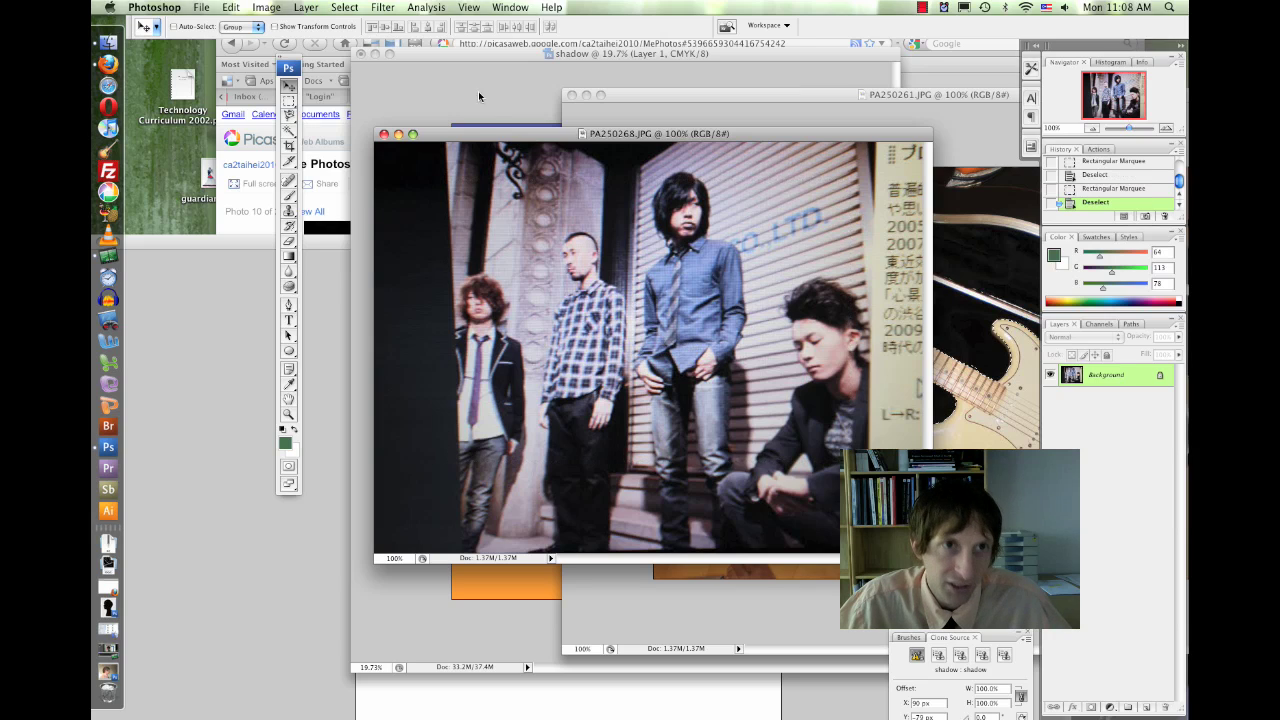
# Draw a 22 px feathered selection around the band and shift it about 42 px down.
pyautogui.click(289, 104)
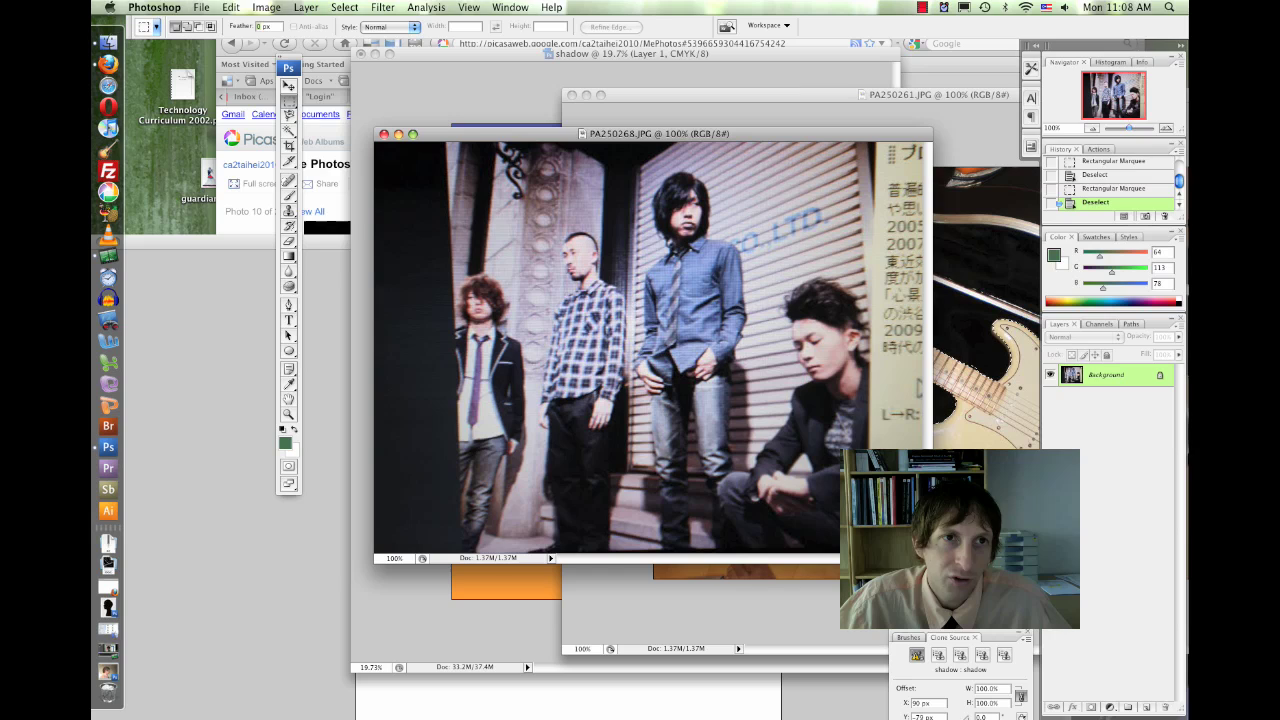
pyautogui.write('22')
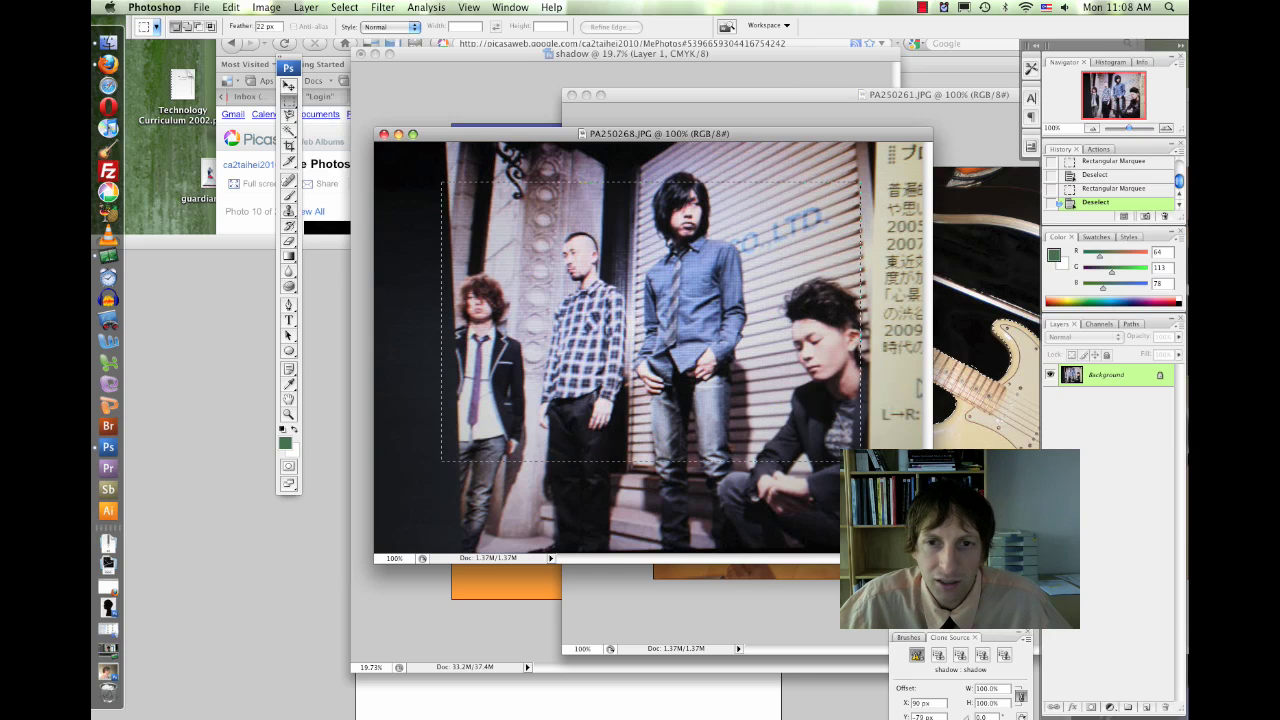
pyautogui.moveTo(860, 462); pyautogui.dragTo(860, 462)
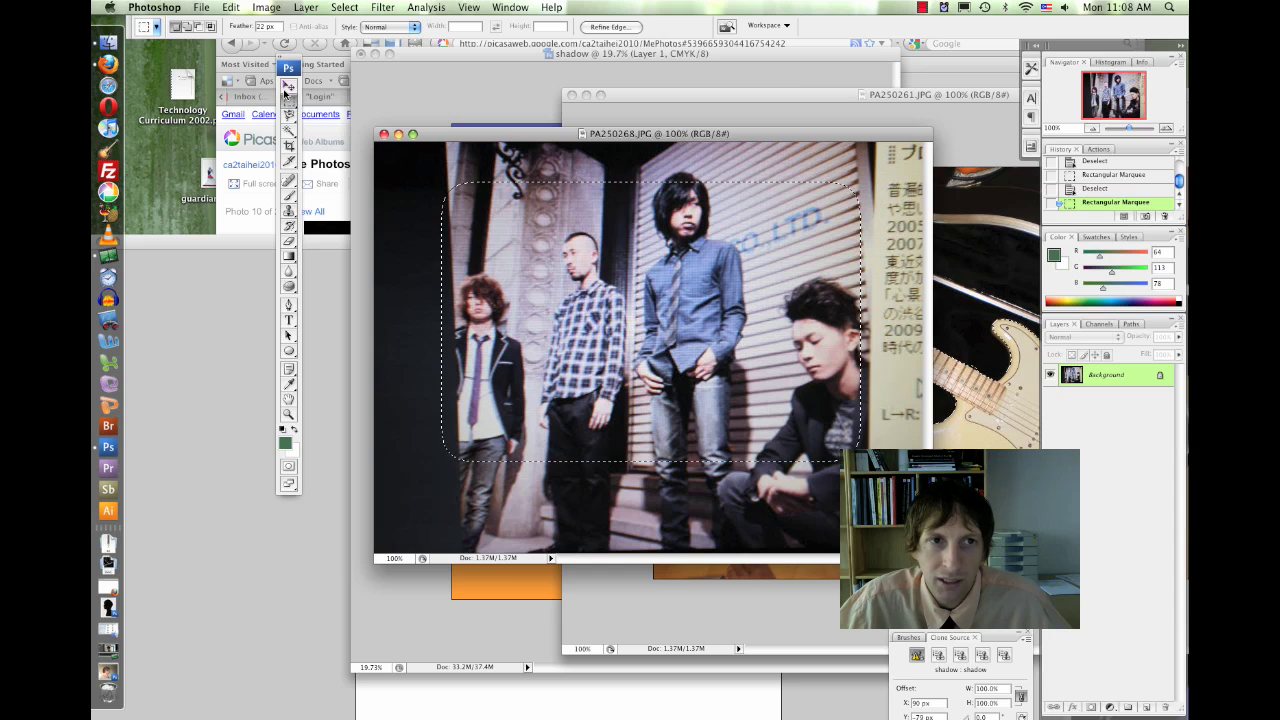
pyautogui.press('v')
pyautogui.moveTo(661, 346); pyautogui.dragTo(648, 389)
pyautogui.moveTo(746, 230); pyautogui.dragTo(762, 271)
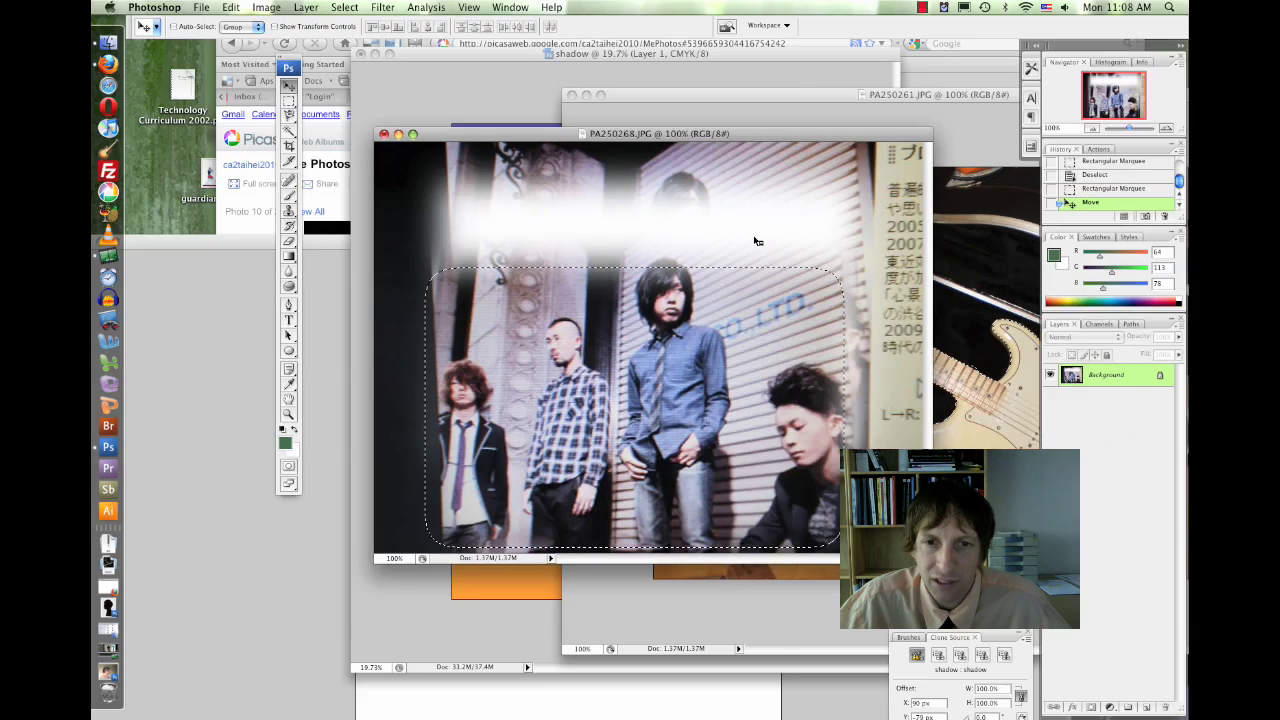
# Drag the feathered band cutout onto the poster over the neck and enlarge it.
pyautogui.moveTo(645, 398); pyautogui.dragTo(480, 623)
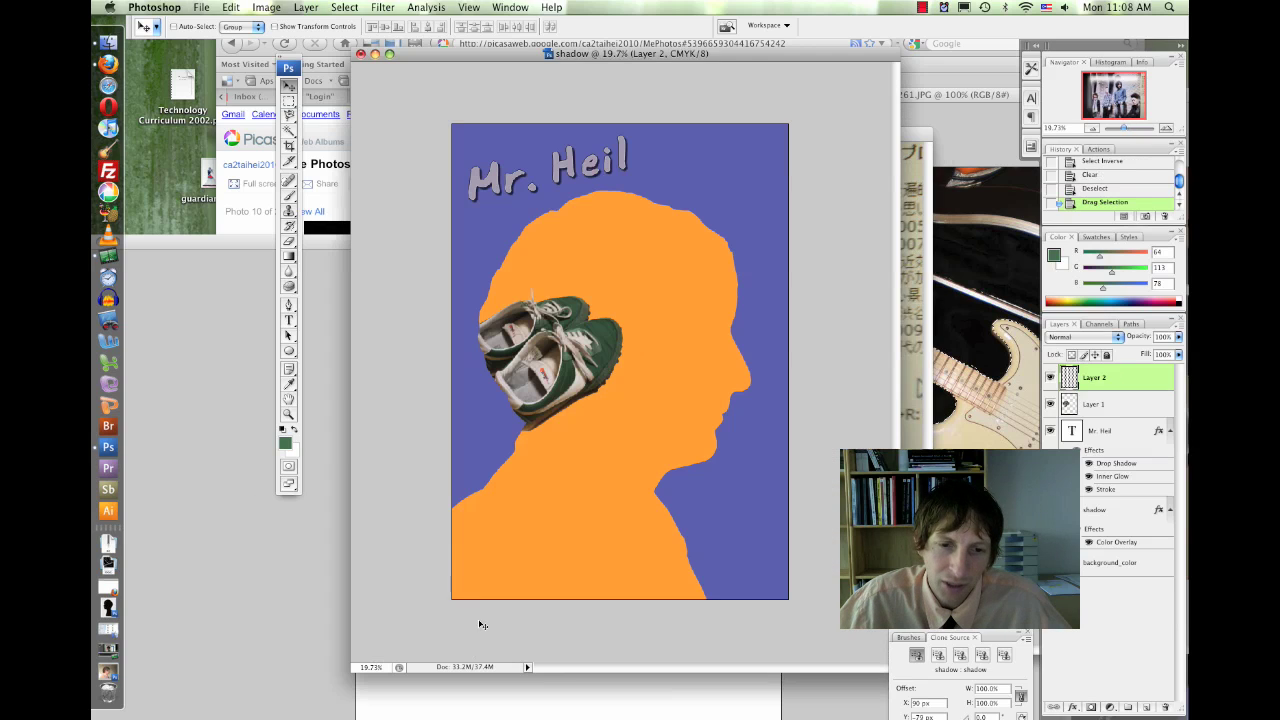
pyautogui.moveTo(518, 580); pyautogui.dragTo(598, 472)
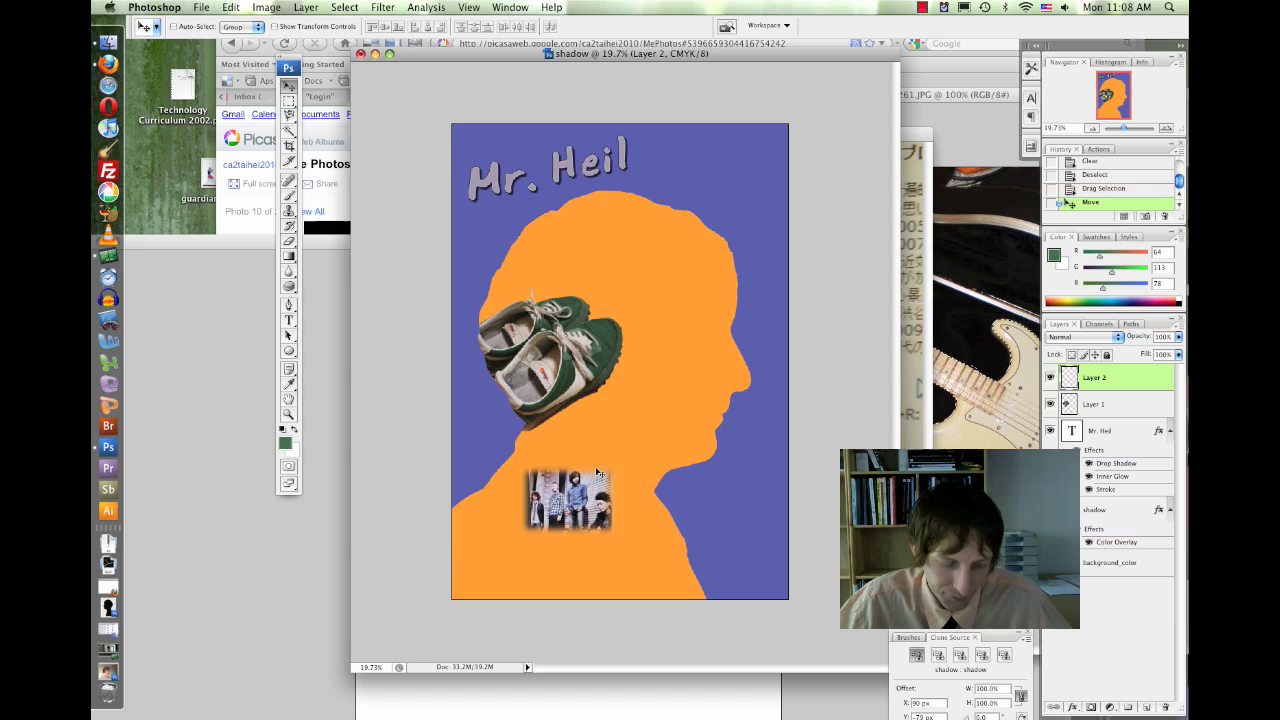
pyautogui.press('super+t')
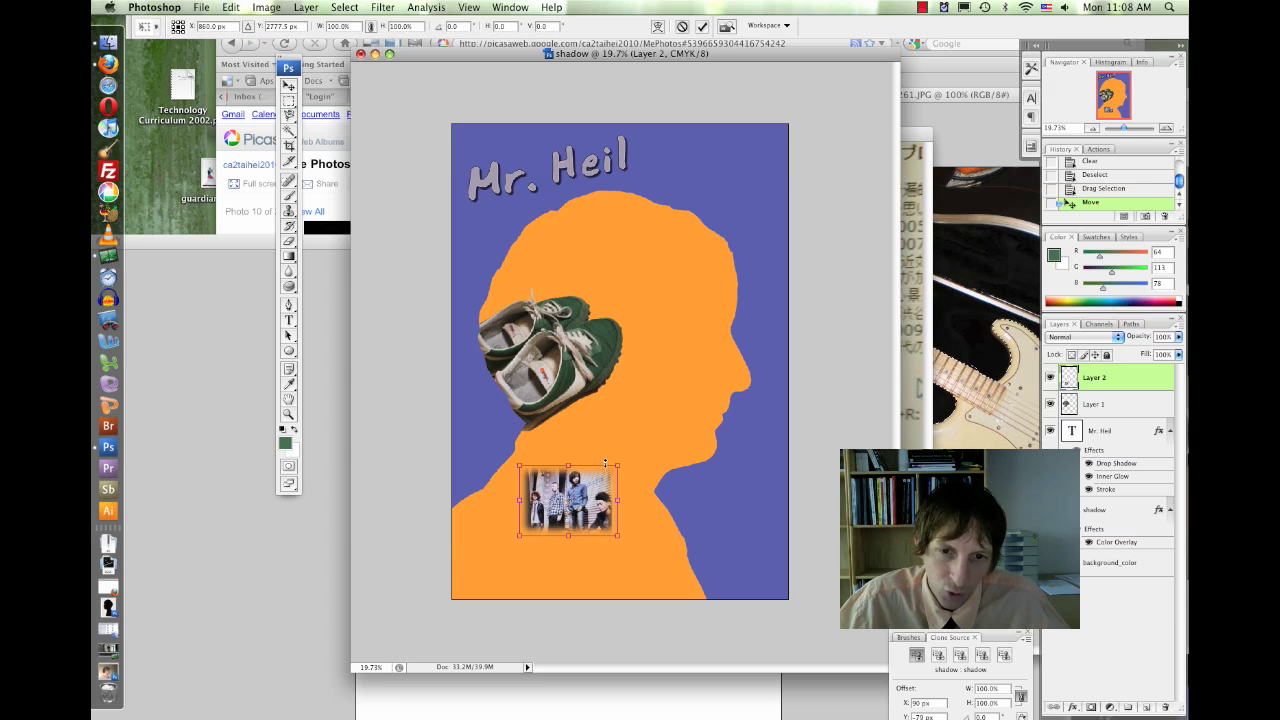
pyautogui.moveTo(618, 466); pyautogui.dragTo(729, 385)
pyautogui.press('Return')
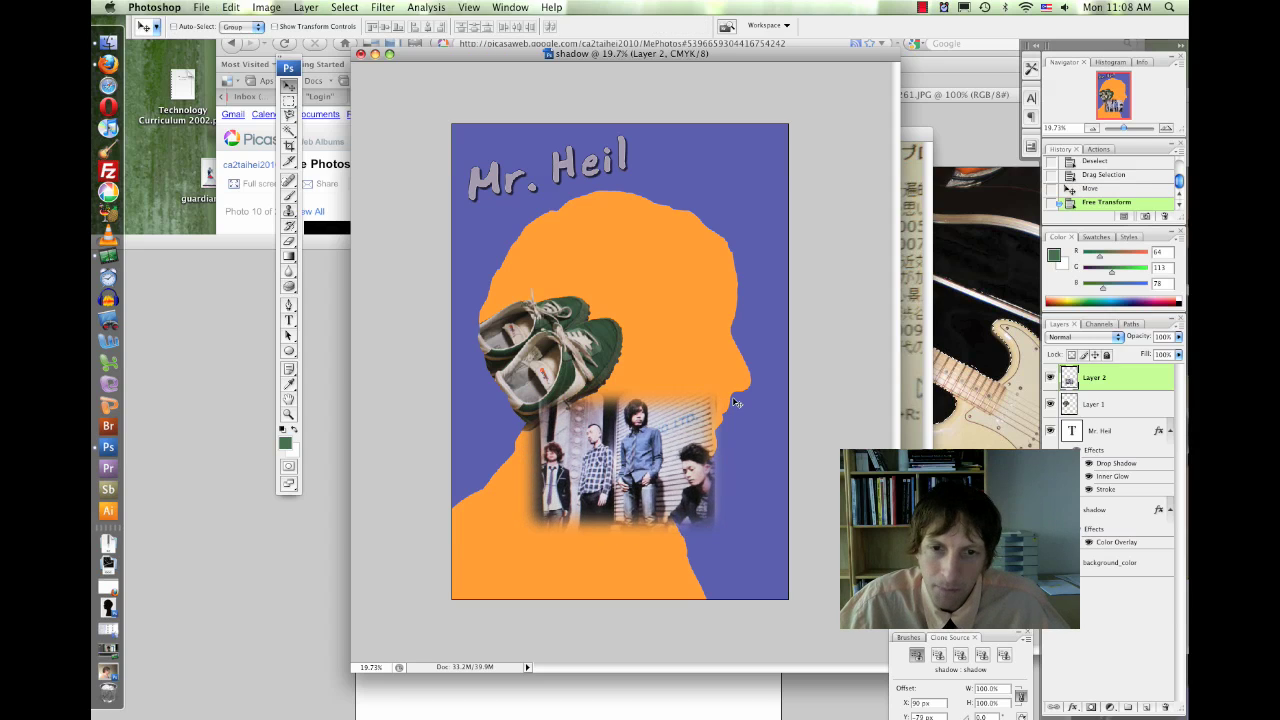
# Move the band photo up into the head and rescale it to about 106%.
pyautogui.moveTo(702, 463); pyautogui.dragTo(628, 246)
pyautogui.press('super+t')
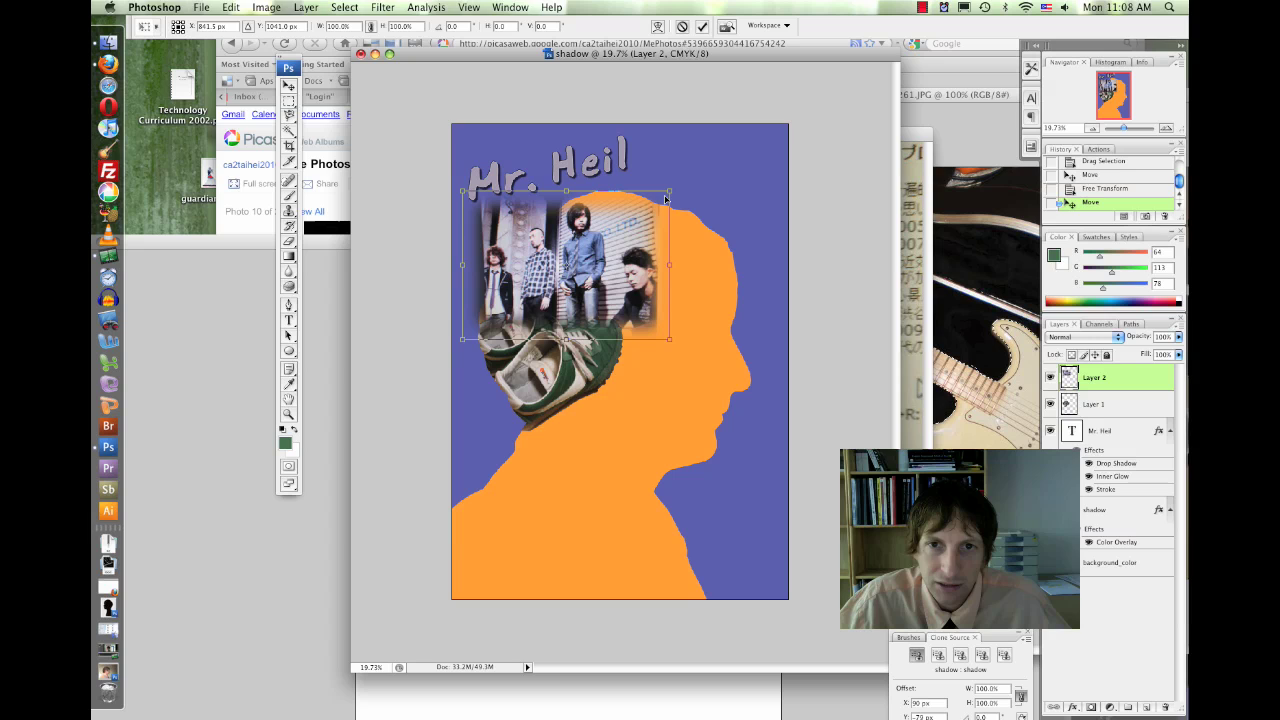
pyautogui.moveTo(671, 187)
pyautogui.mouseDown()
pyautogui.moveTo(698, 178)
pyautogui.moveTo(677, 184)
pyautogui.mouseUp()
pyautogui.moveTo(609, 230); pyautogui.dragTo(669, 383)
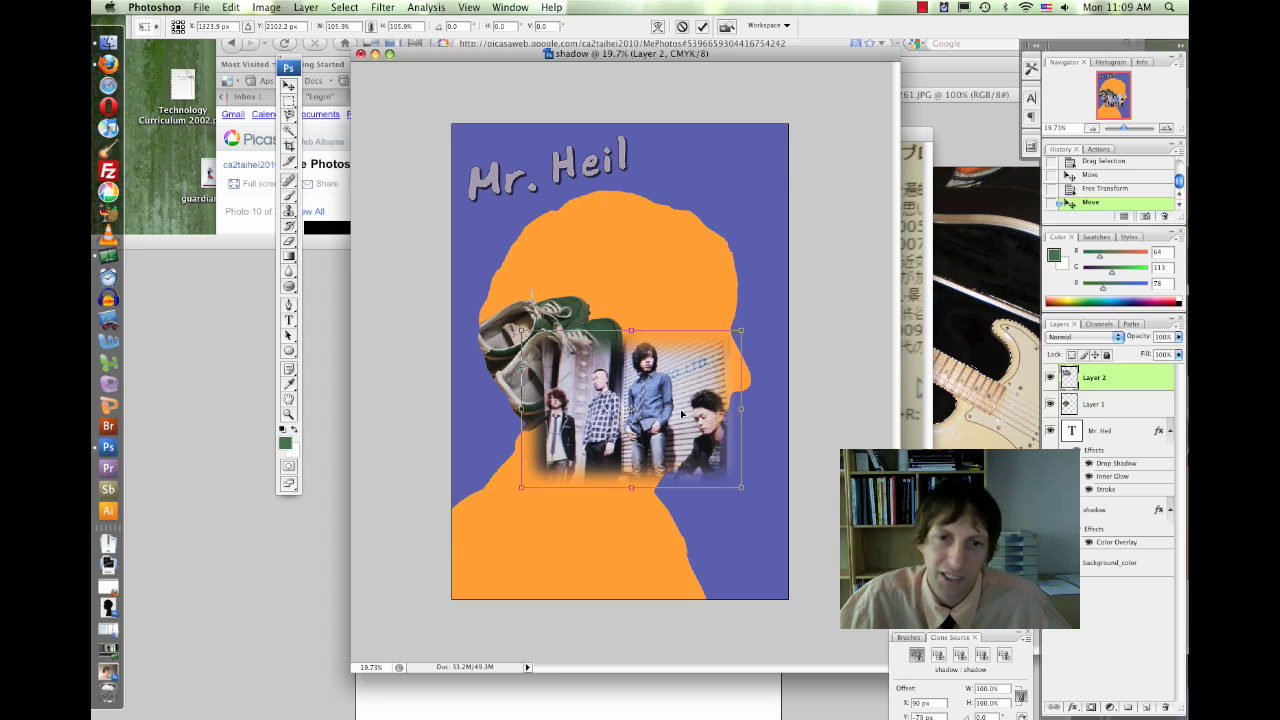
pyautogui.press('Return')
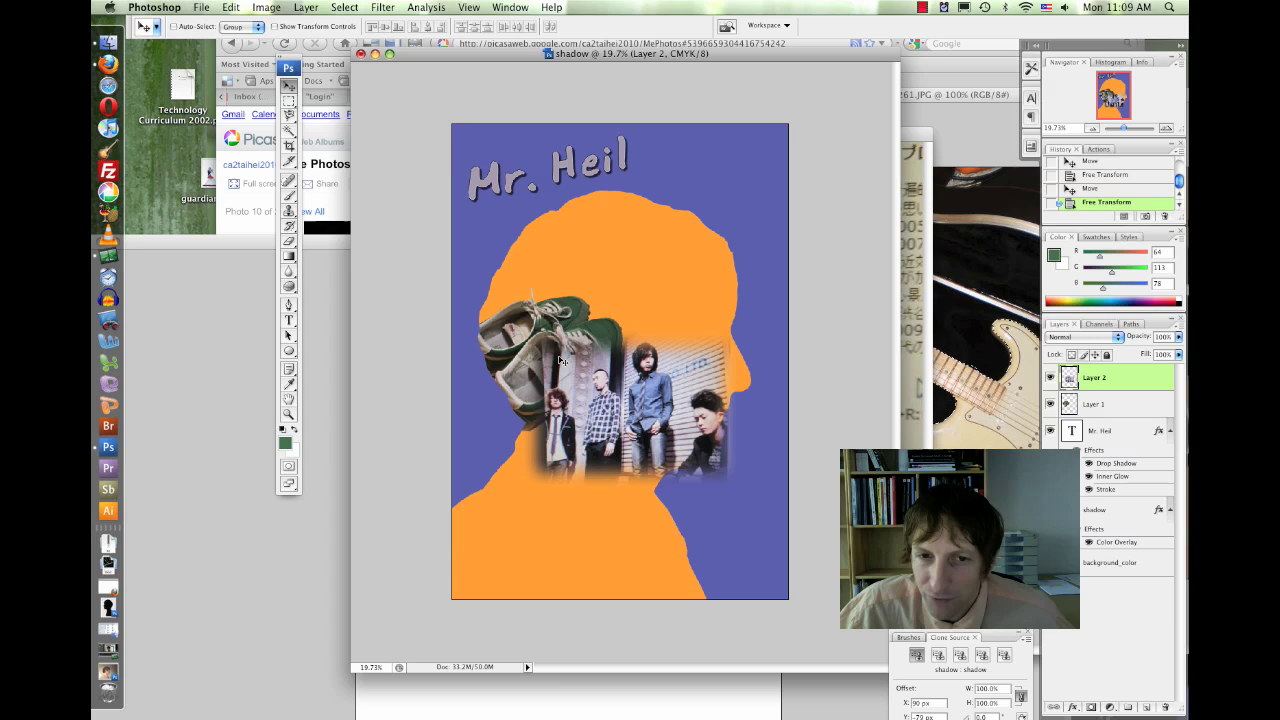
# Rename the band photo layer 'super' and Layer 1 'shoes'.
pyautogui.doubleClick(1092, 378)
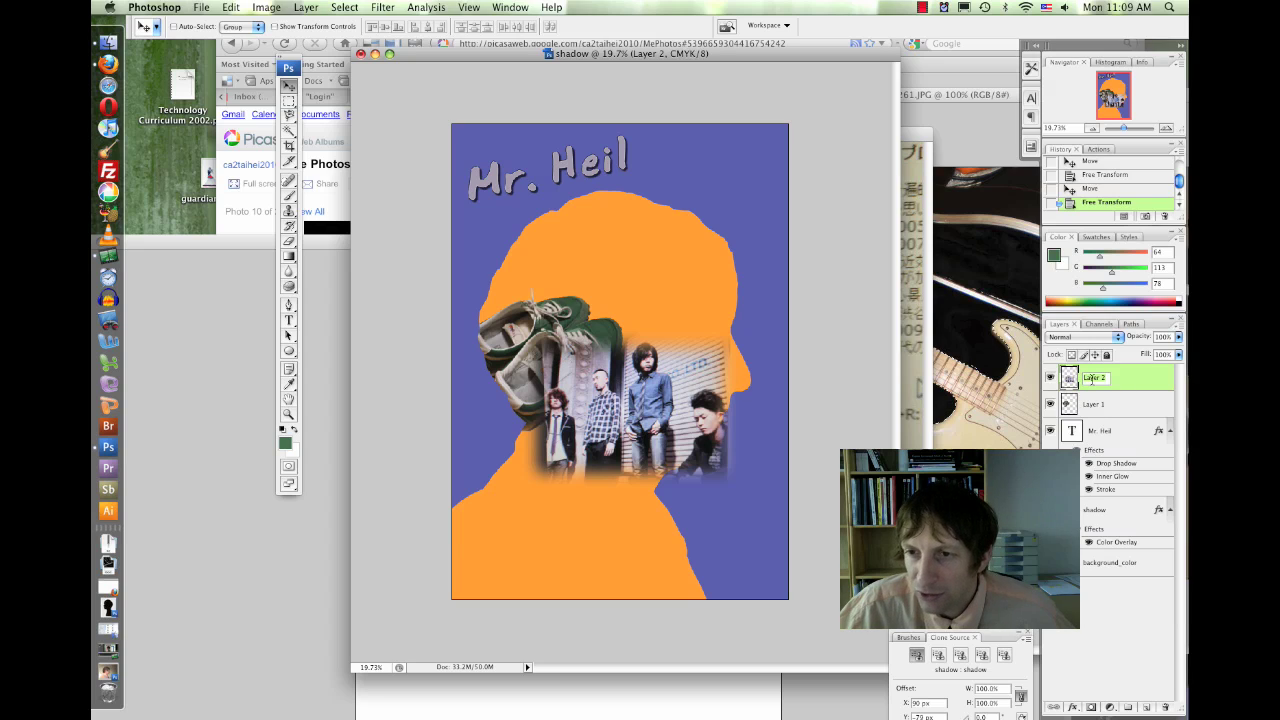
pyautogui.write('shoe')
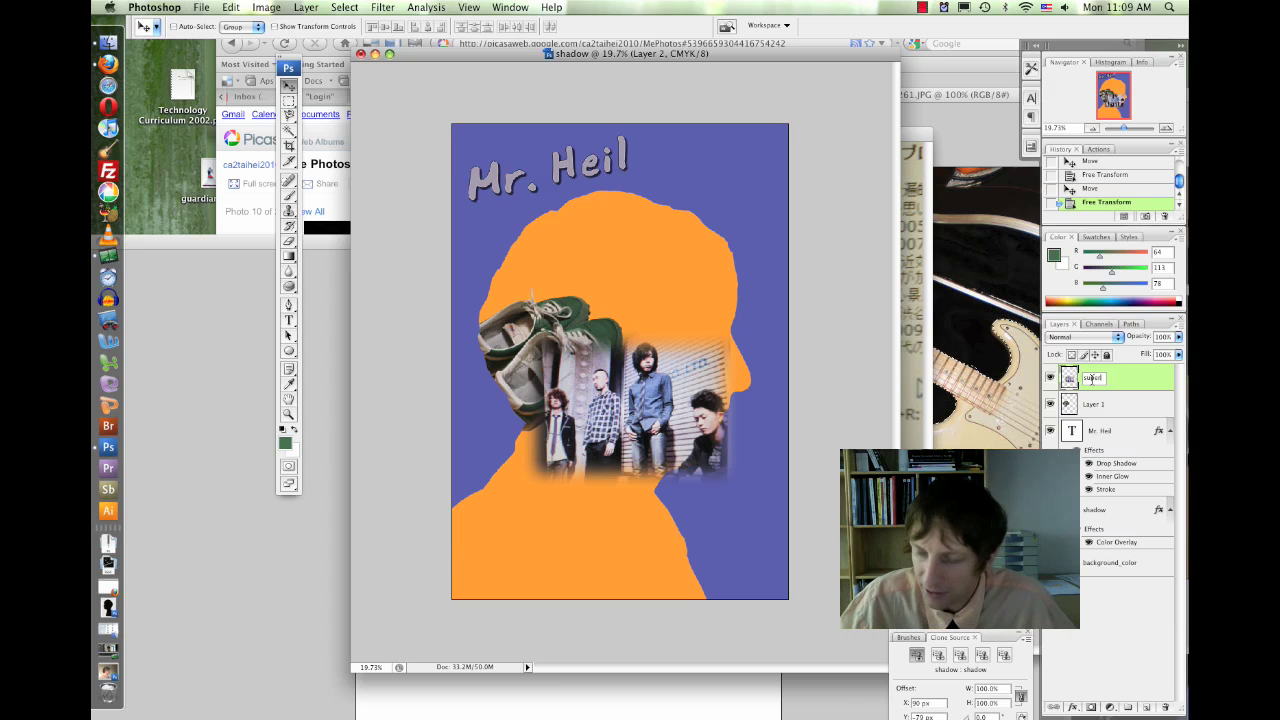
pyautogui.press('Return')
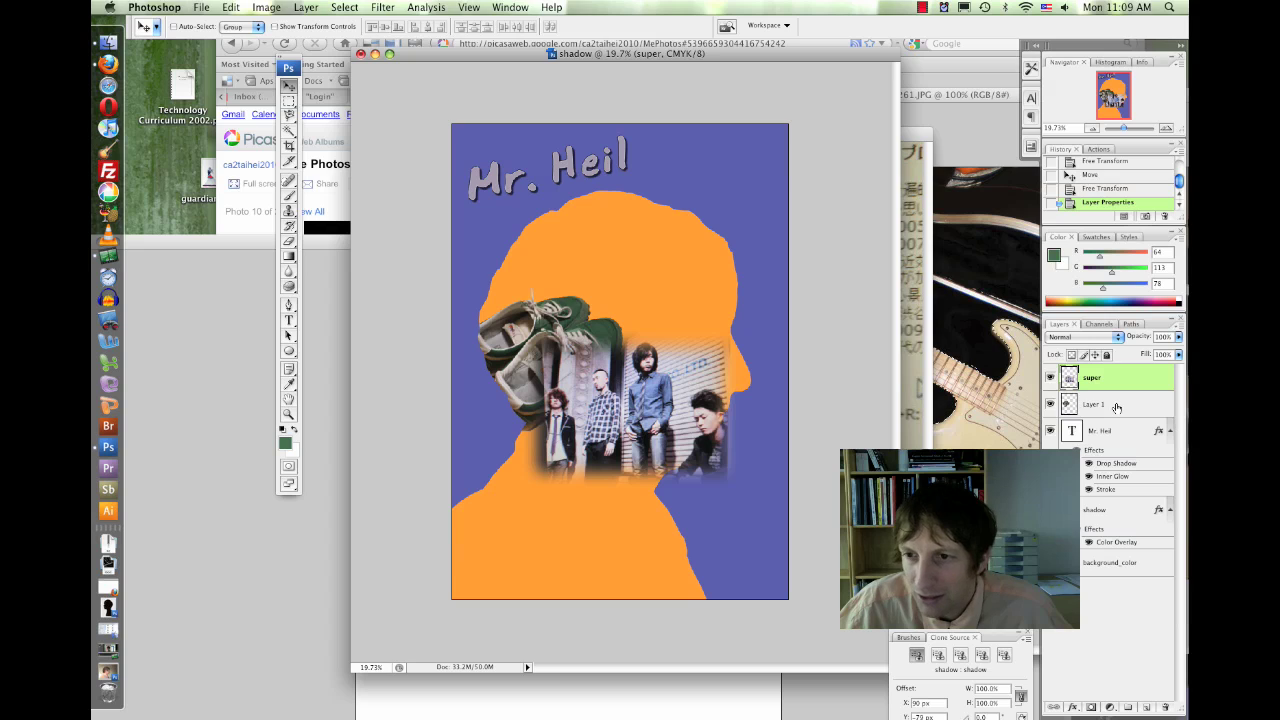
pyautogui.click(1105, 406)
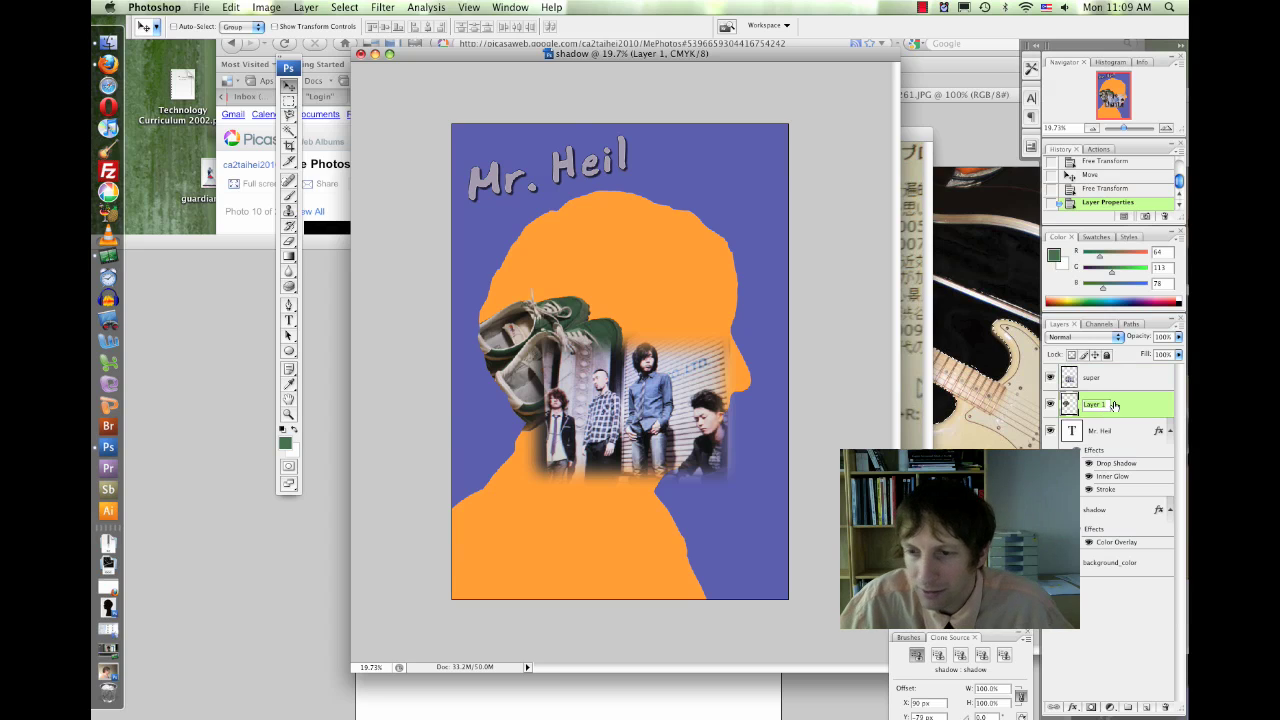
pyautogui.write('shoes')
pyautogui.press('Return')
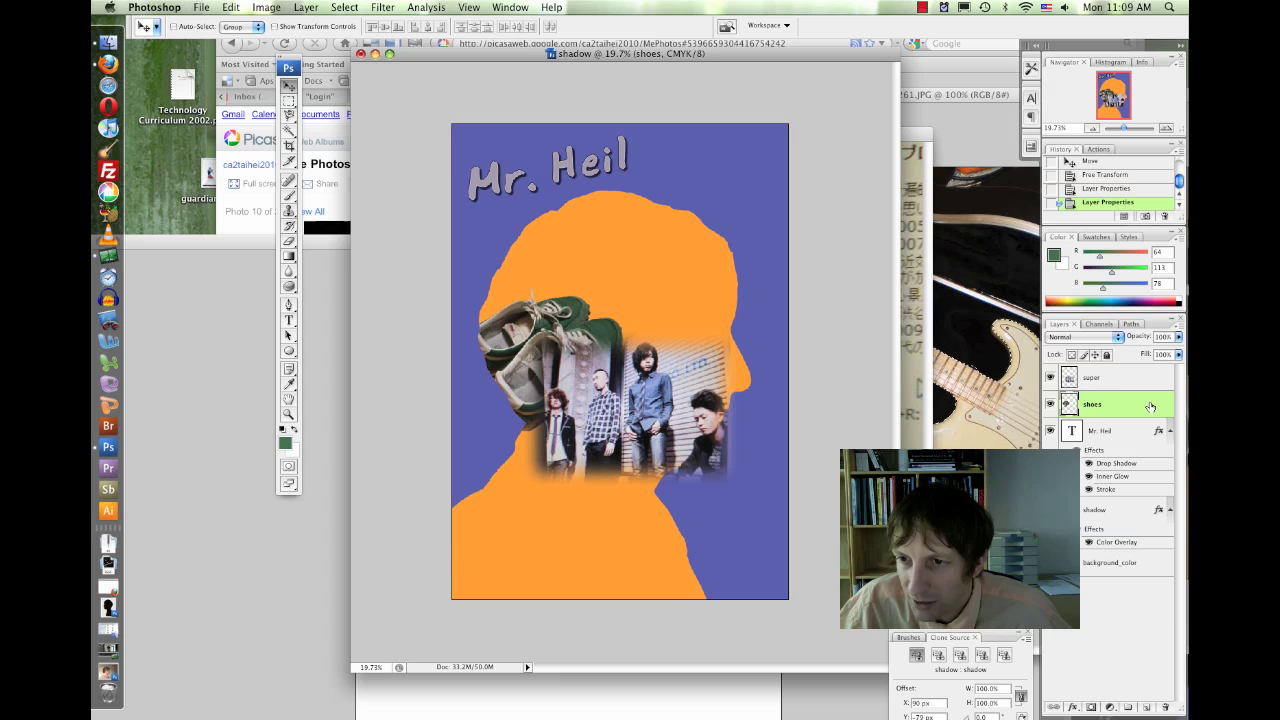
# Stack the shoes layer above super and nudge the band photo lower right.
pyautogui.click(1118, 381)
pyautogui.doubleClick(1113, 399)
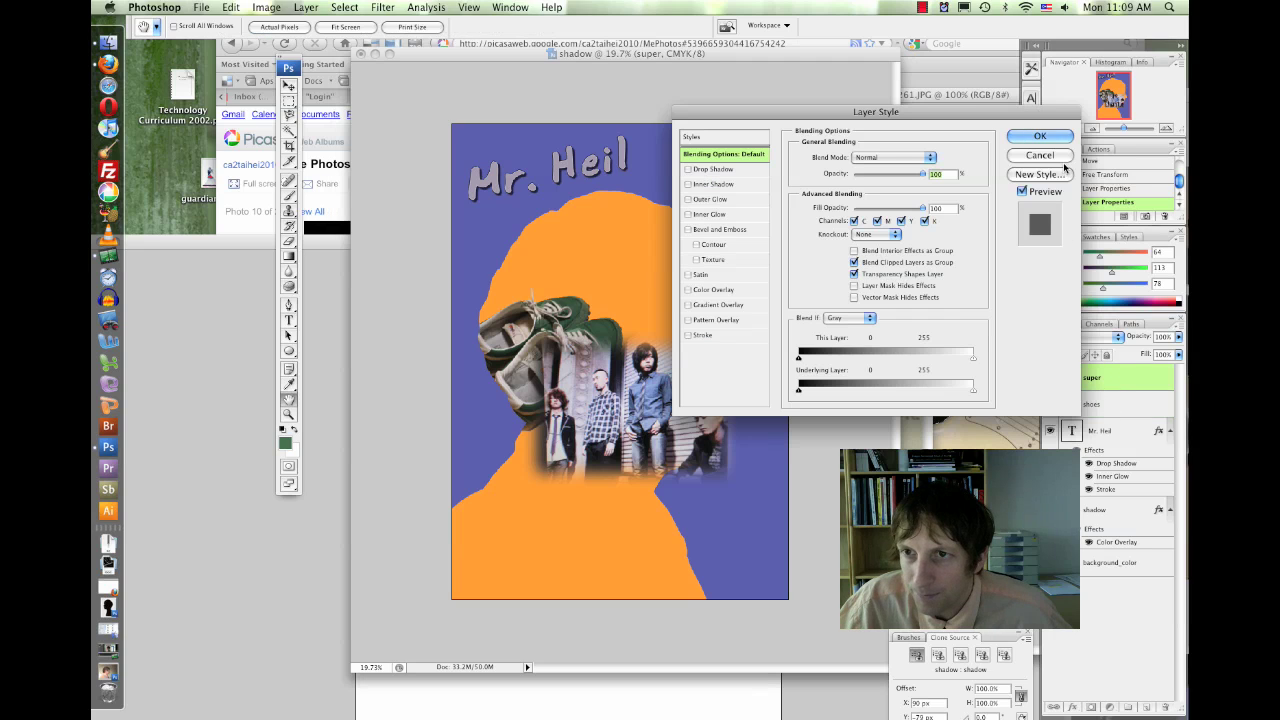
pyautogui.click(1050, 155)
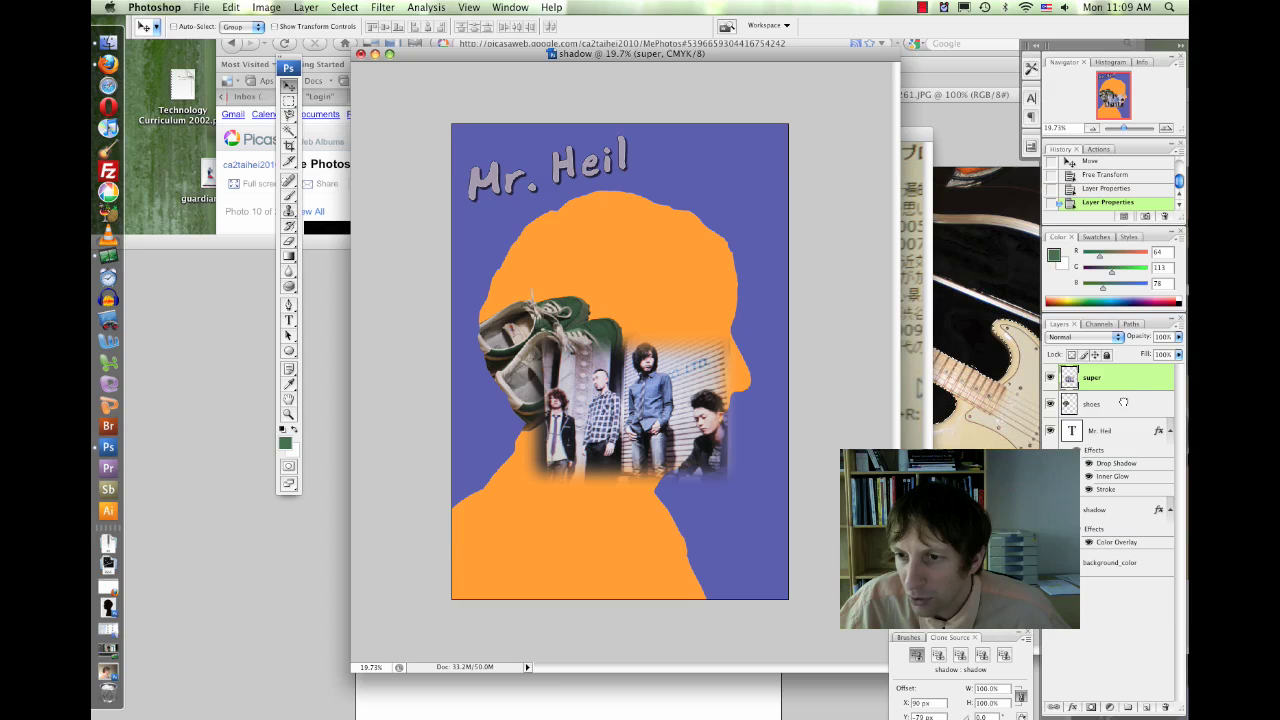
pyautogui.moveTo(1123, 402); pyautogui.dragTo(1120, 372)
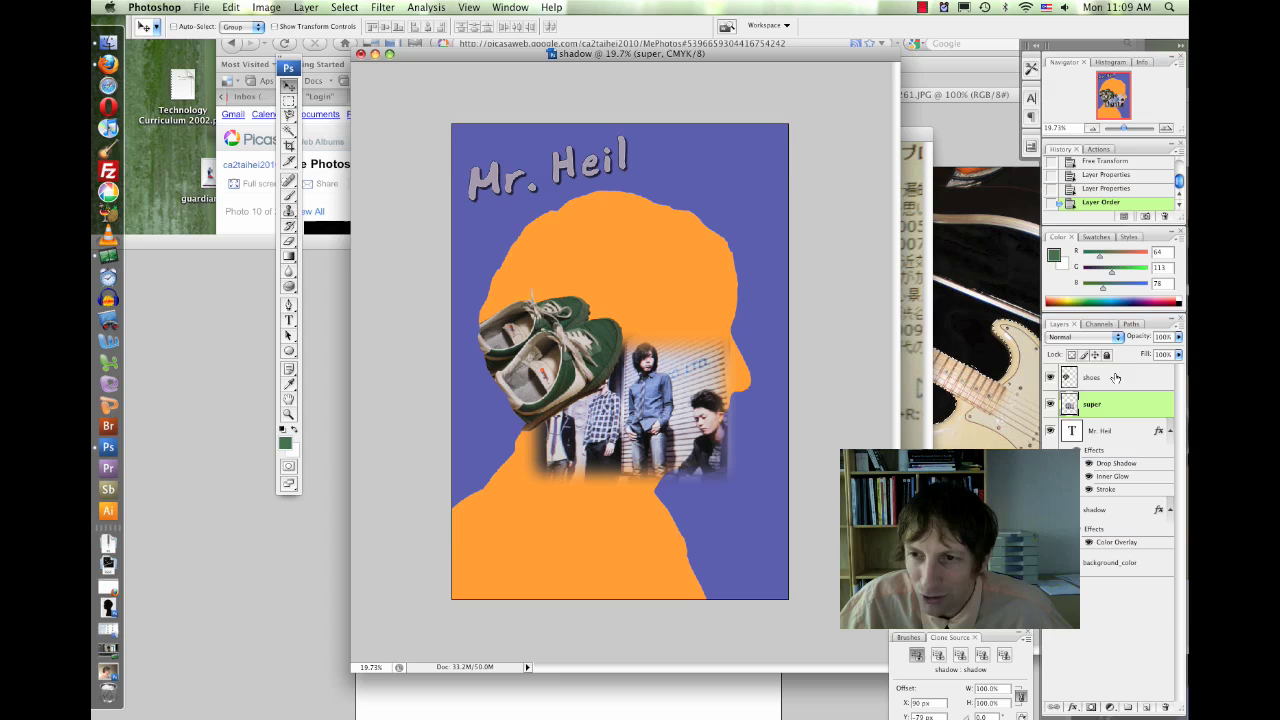
pyautogui.moveTo(631, 429); pyautogui.dragTo(652, 443)
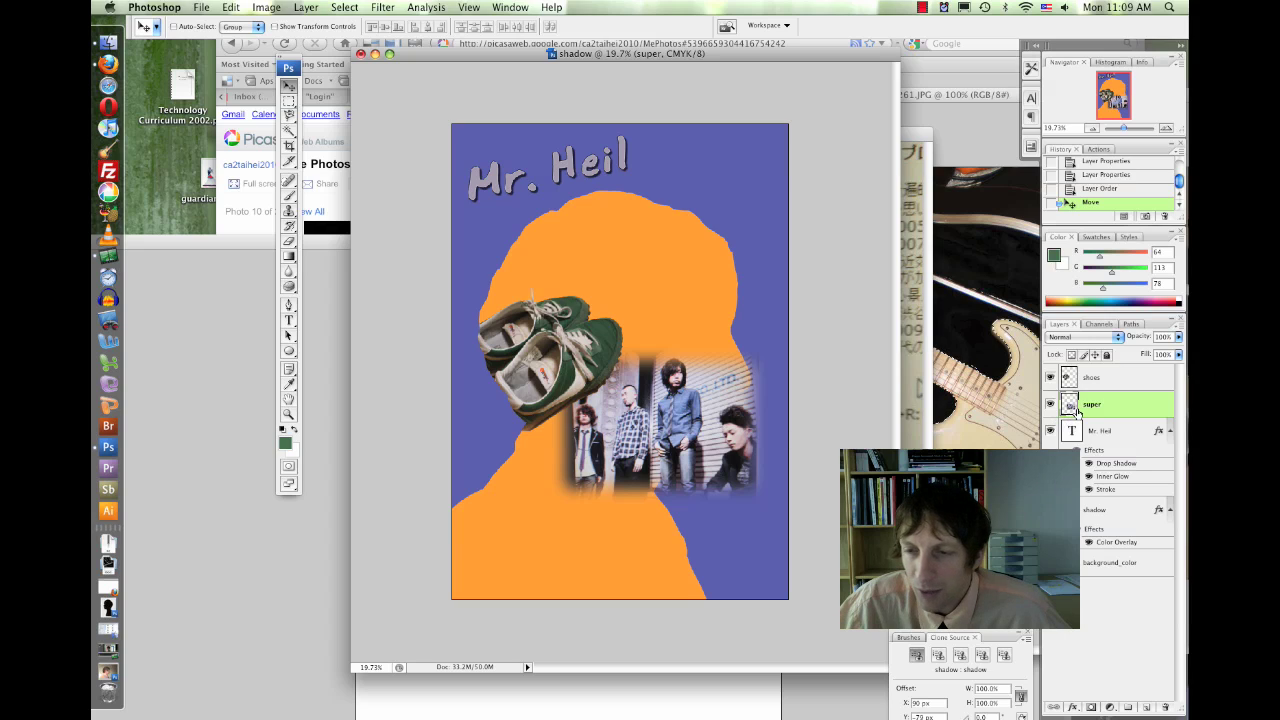
# Load the shadow silhouette selection, invert it, and delete the super layer's pixels outside it.
pyautogui.click(1107, 511)
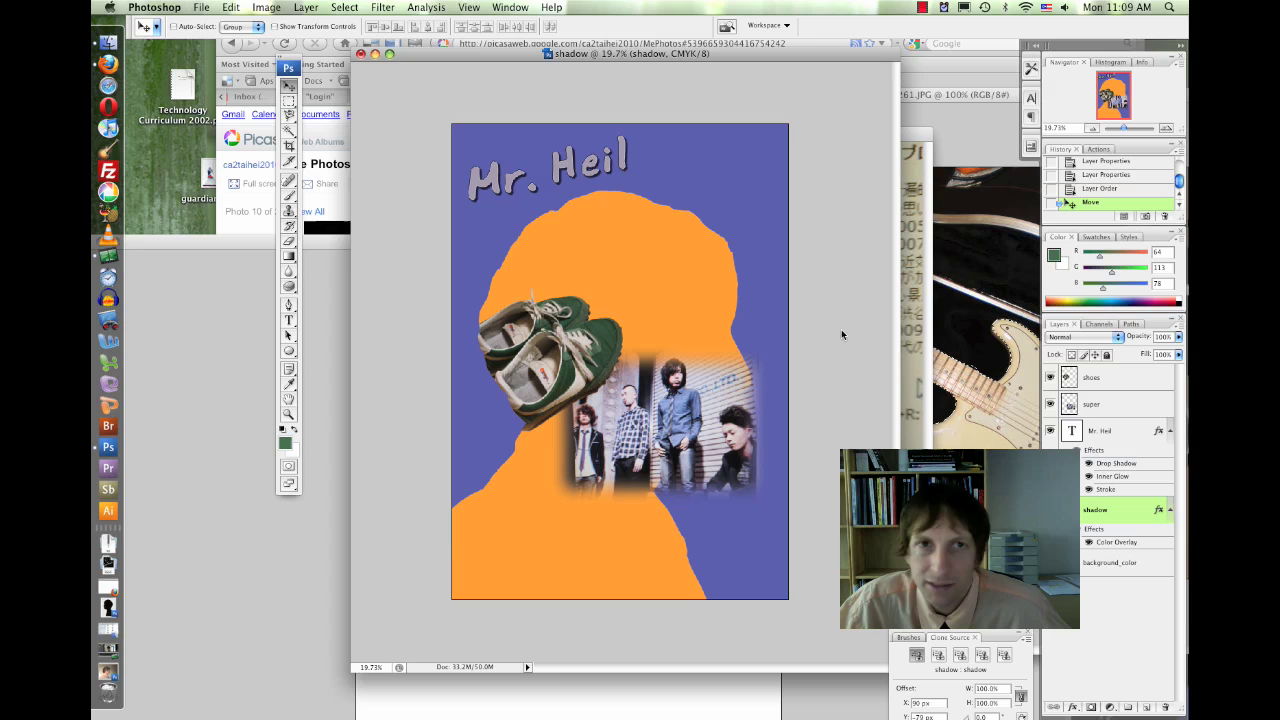
pyautogui.click(307, 7)
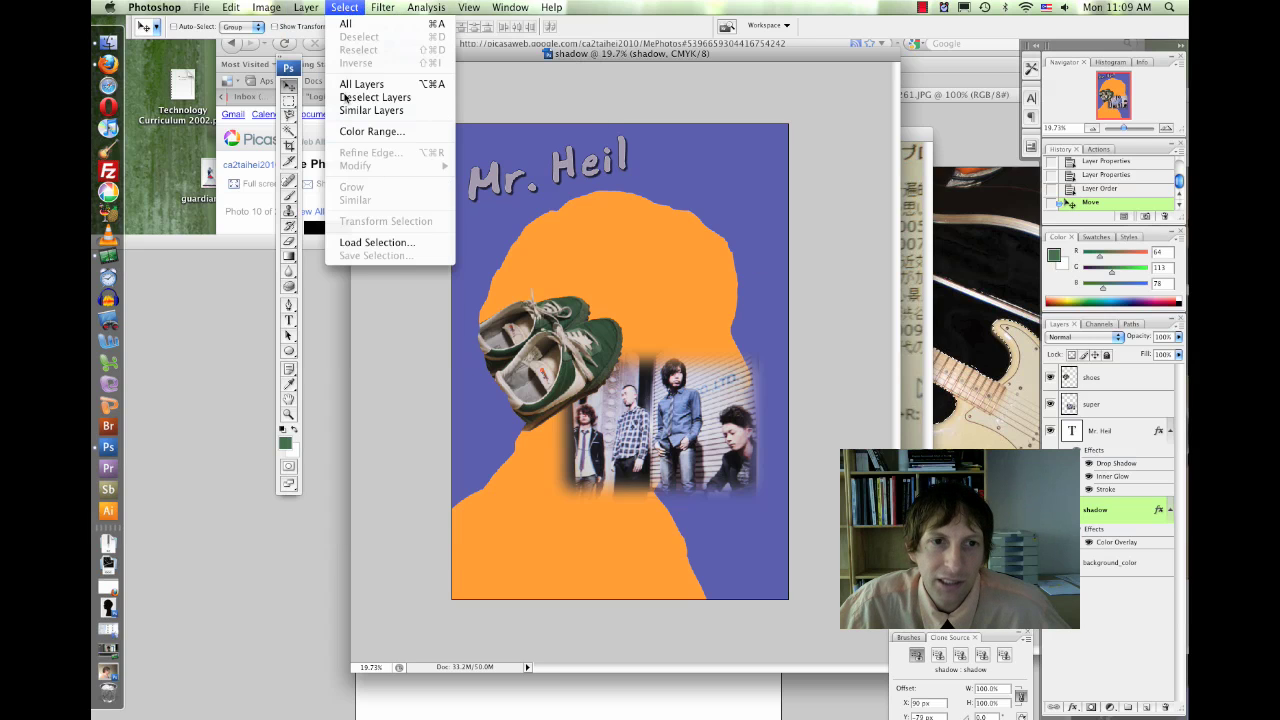
pyautogui.click(398, 246)
pyautogui.click(789, 226)
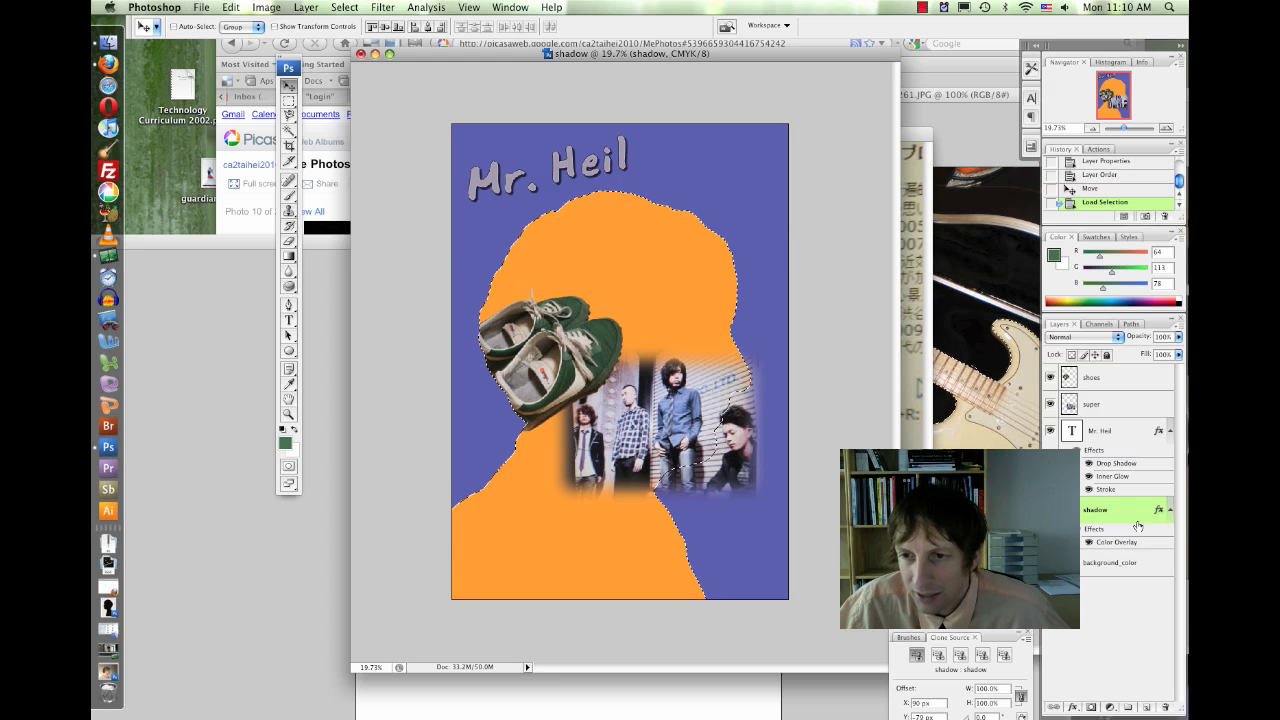
pyautogui.click(1095, 405)
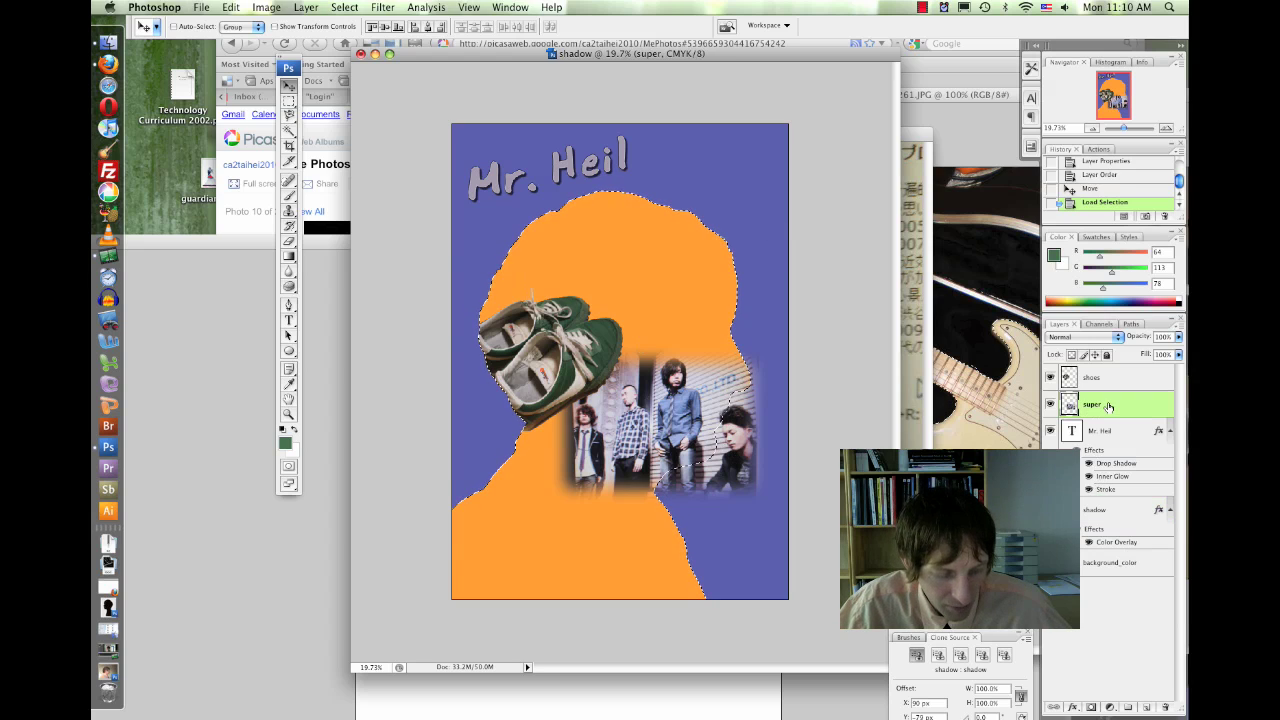
pyautogui.press('super+shift+i')
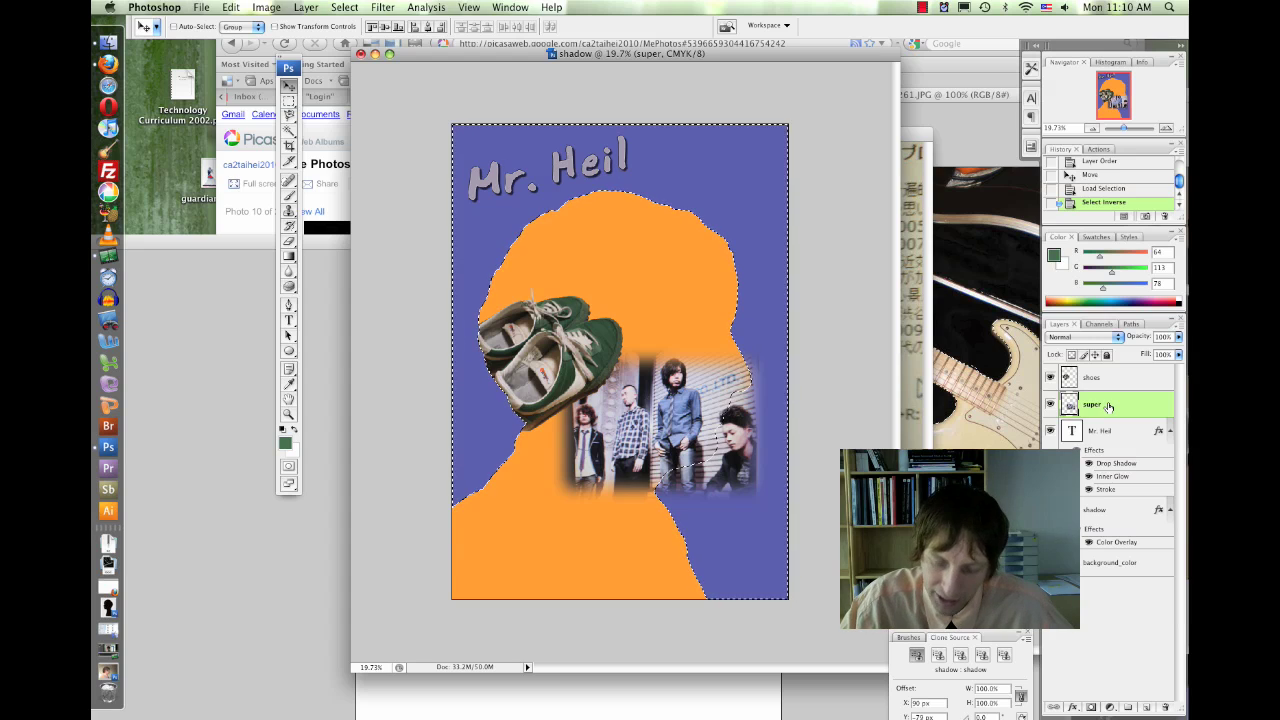
pyautogui.press('Delete')
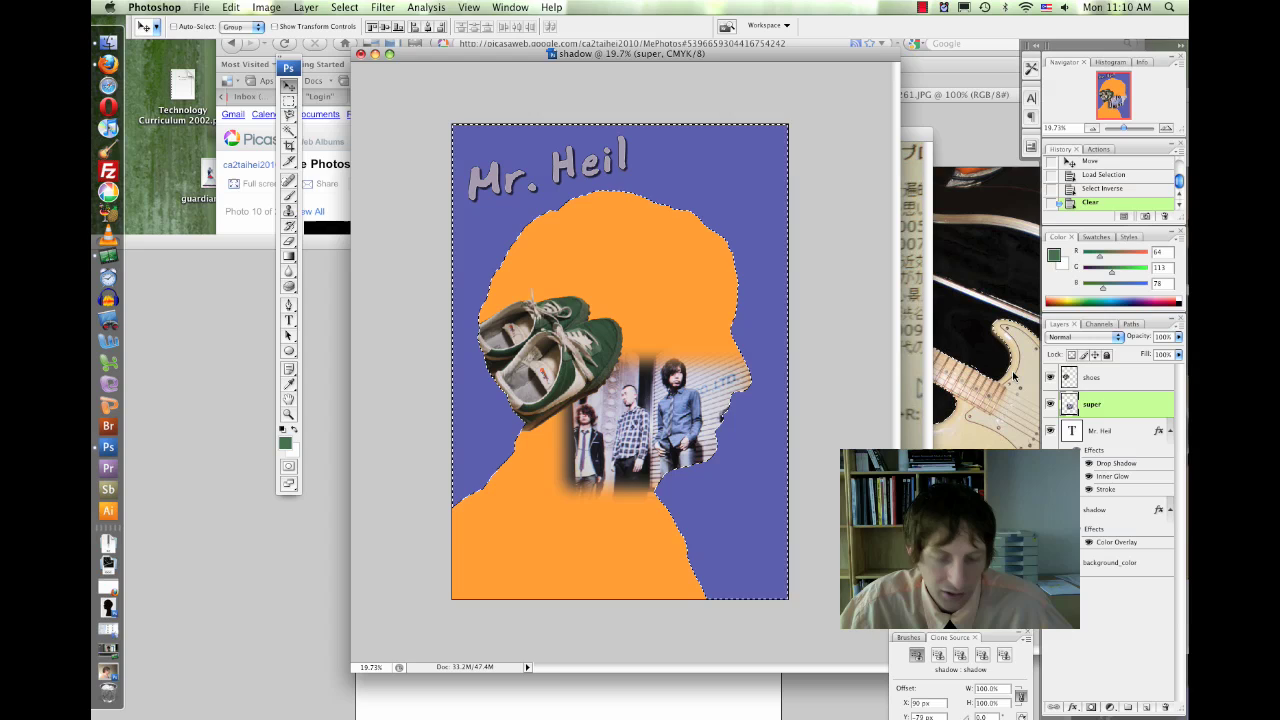
pyautogui.press('super+d')
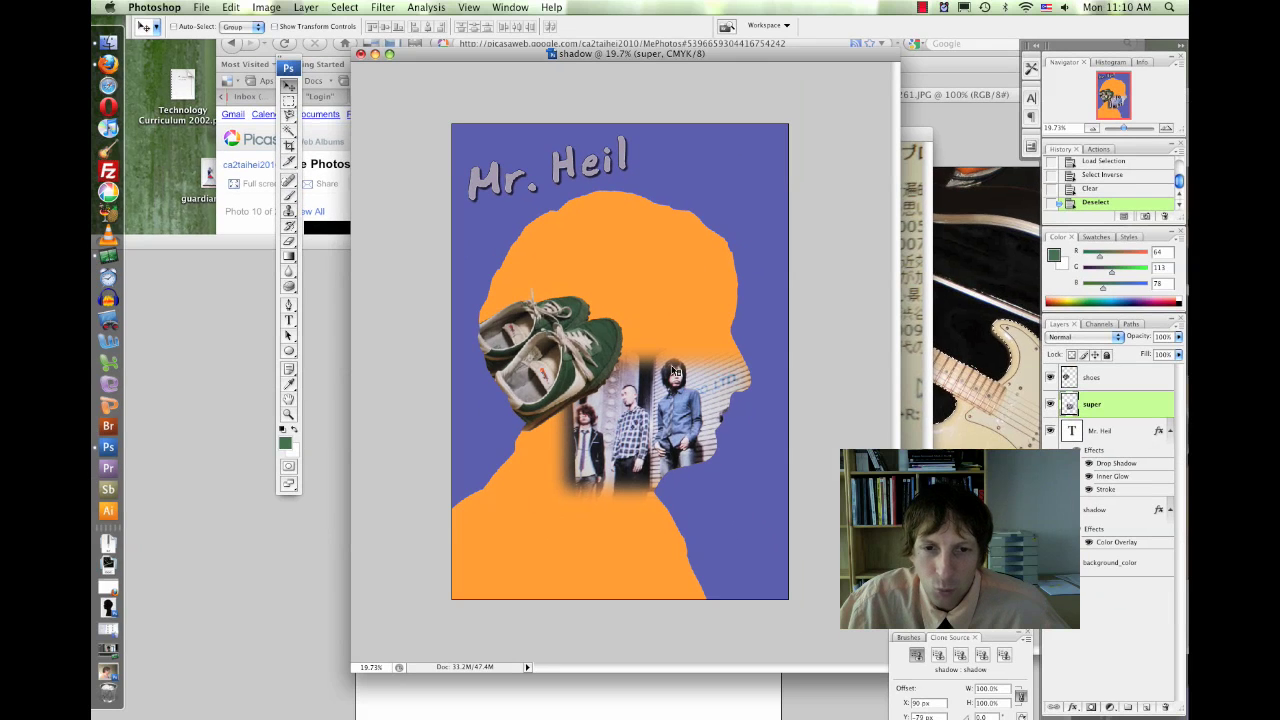
# Duplicate the shoes layer as 'shoes copy' in place and hide the copy.
pyautogui.click(1111, 384)
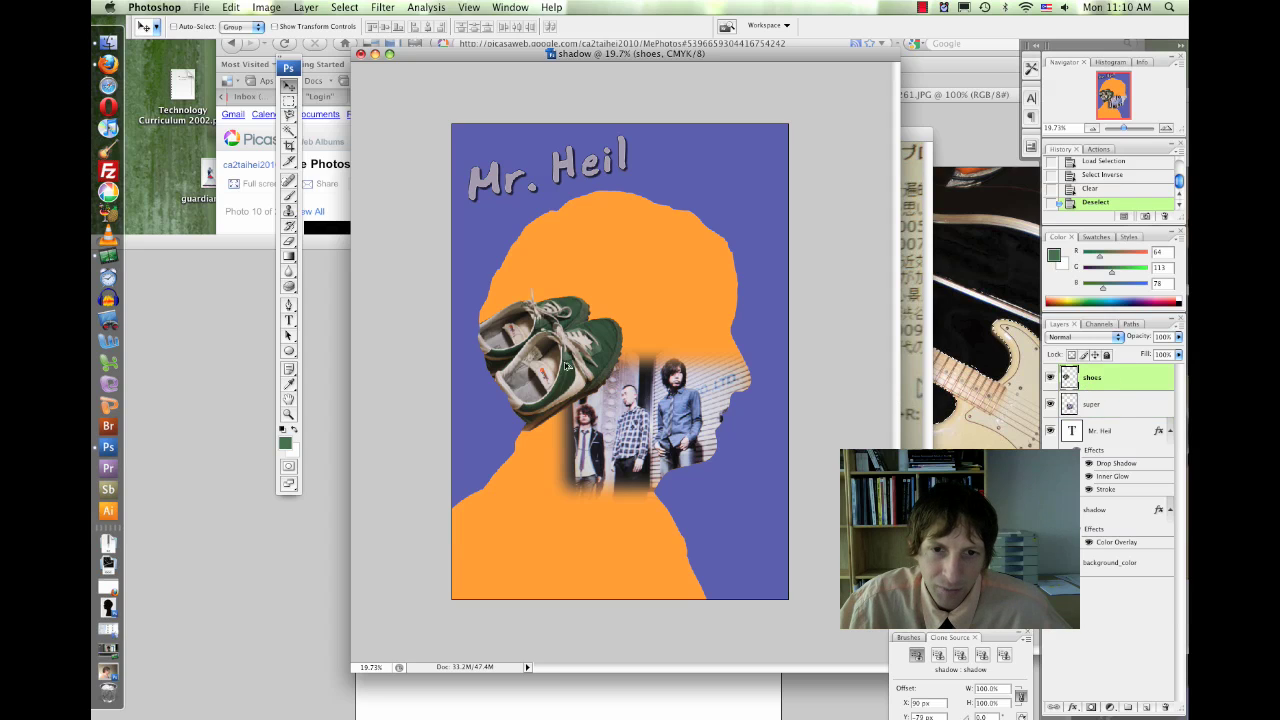
pyautogui.moveTo(566, 366); pyautogui.dragTo(675, 305)
pyautogui.press('super+z')
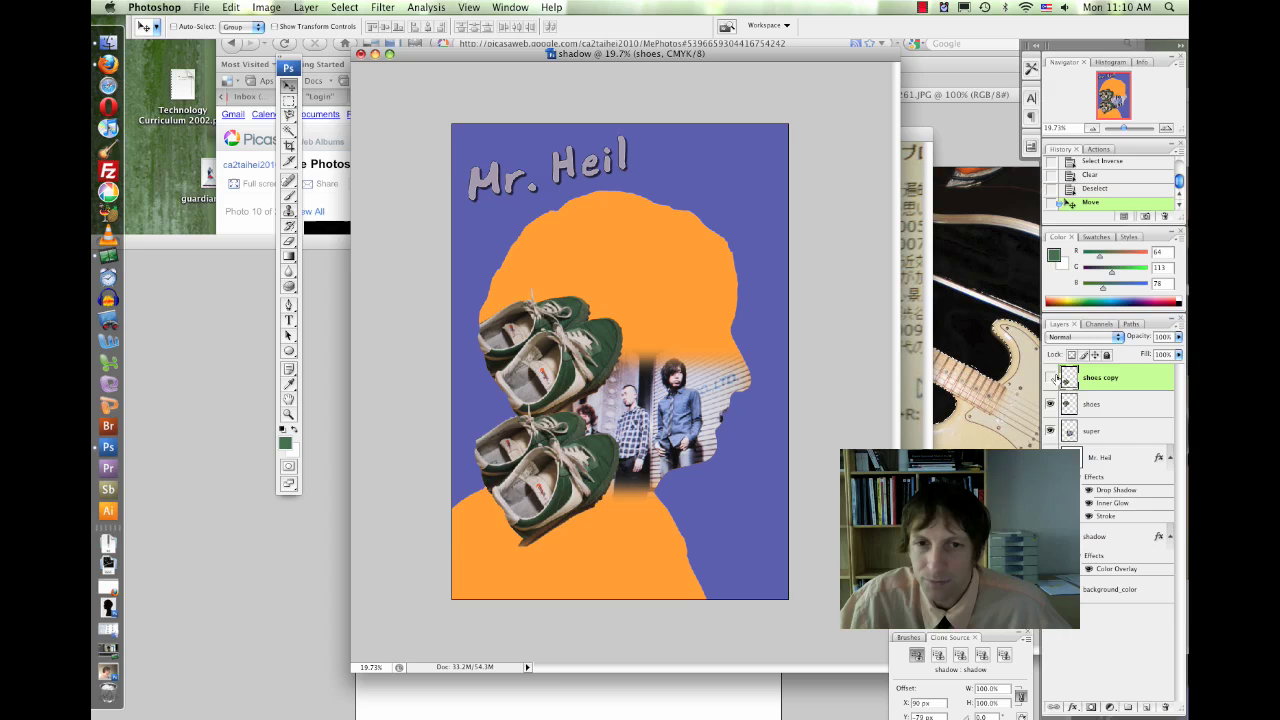
pyautogui.click(1051, 377)
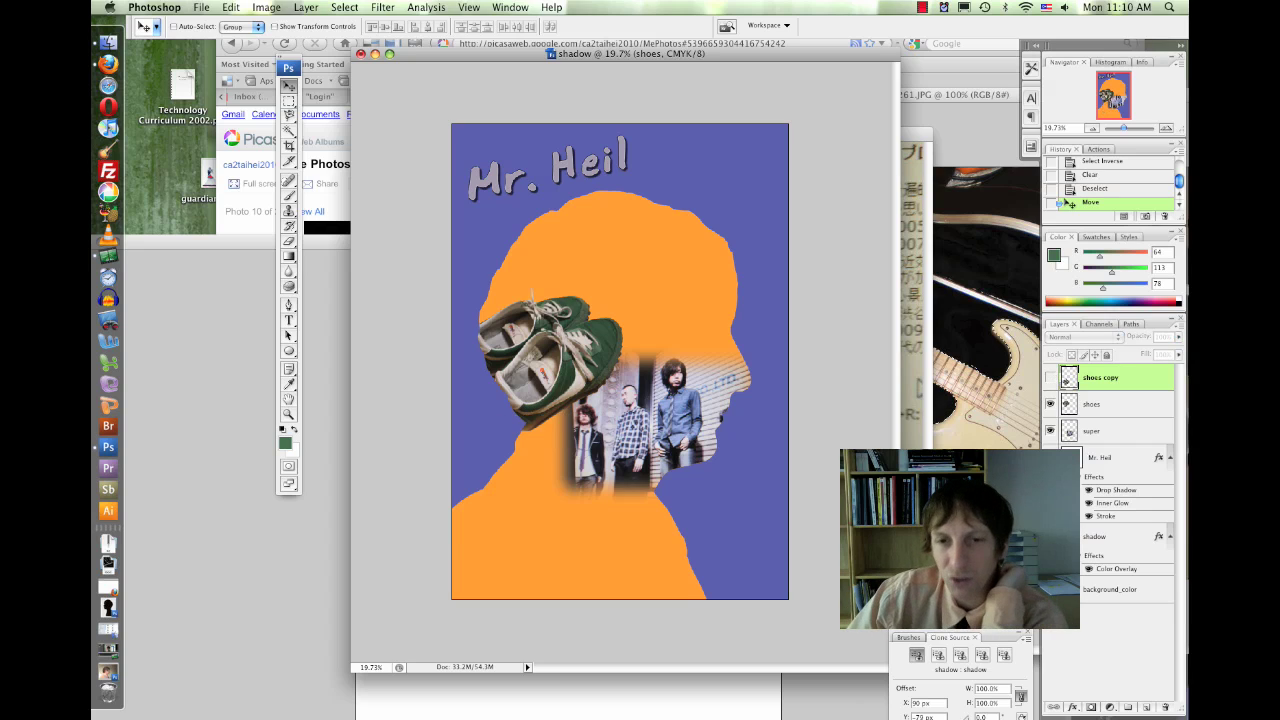